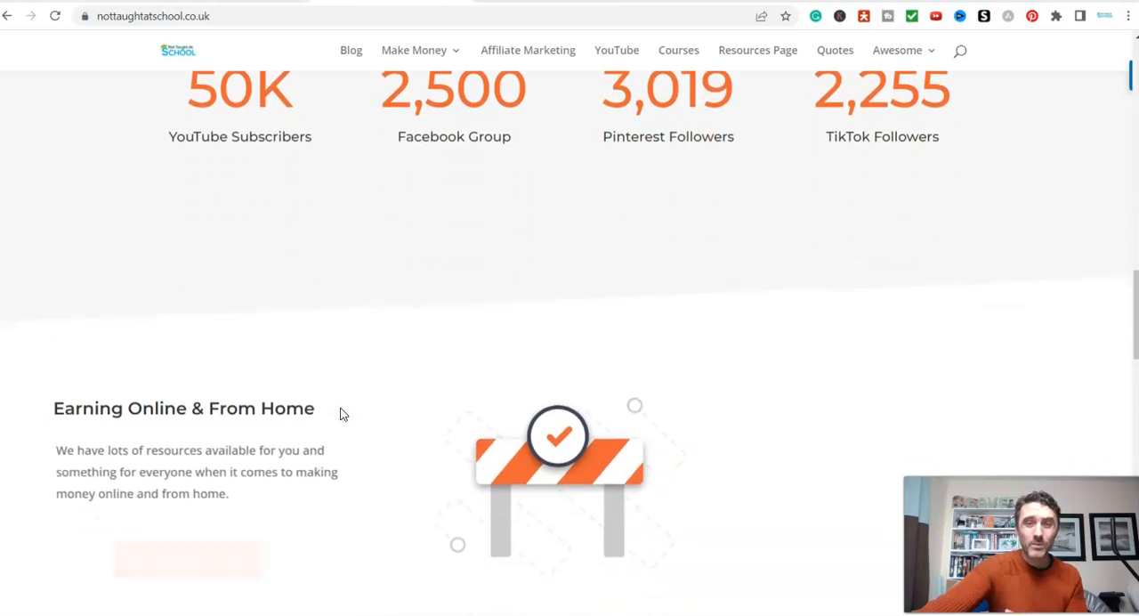
- Look over the Not Taught At School homepage and open its earn-online article category
scroll(342, 414, down, 1)
scroll(342, 413, down, 3)
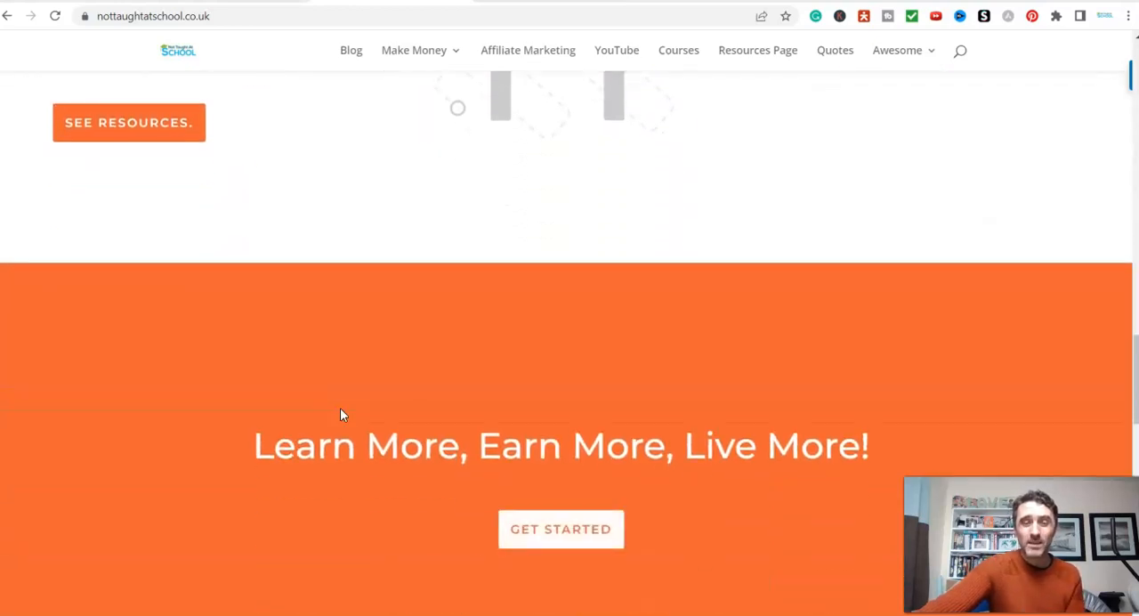
scroll(340, 408, down, 1)
click(334, 405)
scroll(336, 405, down, 2)
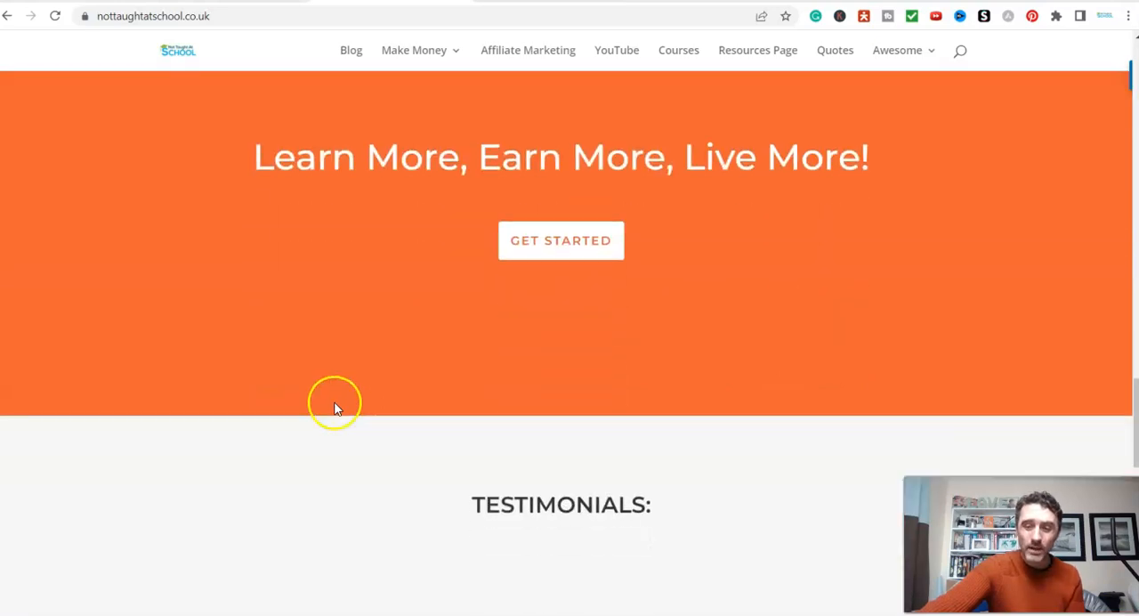
mouse_move(441, 61)
click(435, 102)
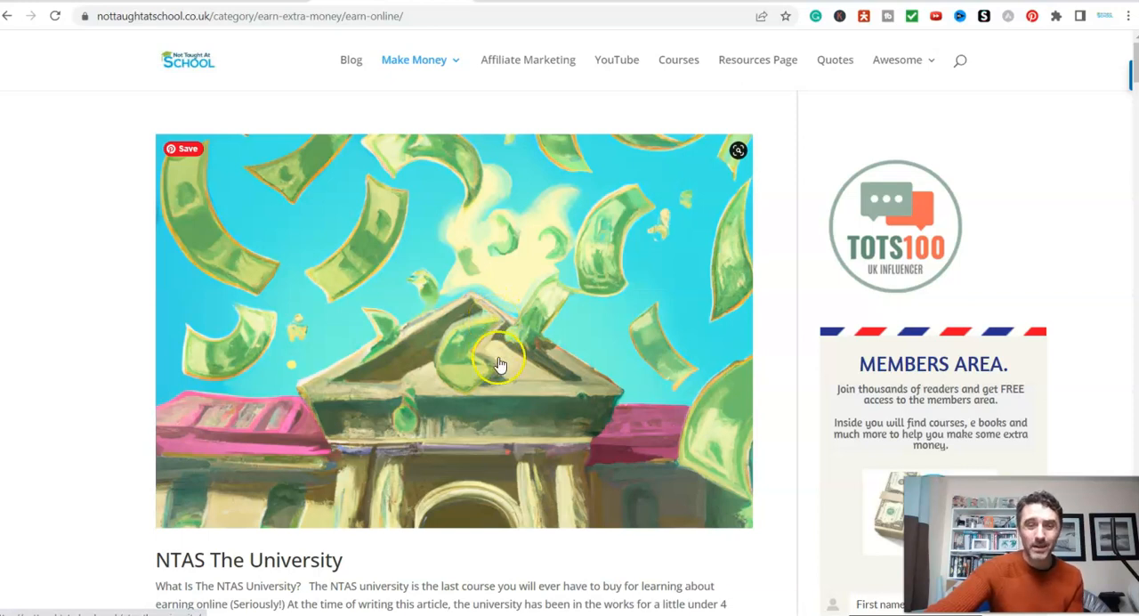
- Look through the earn-online articles on side hustles, printables and affiliate marketing and return to the start of the list
scroll(500, 364, down, 3)
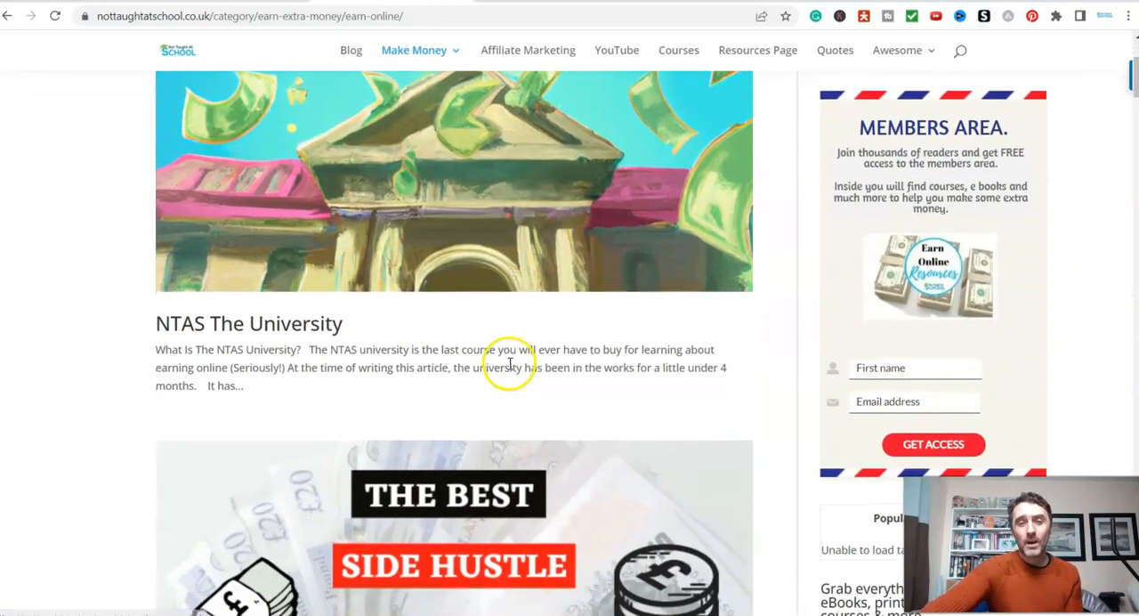
scroll(516, 369, down, 2)
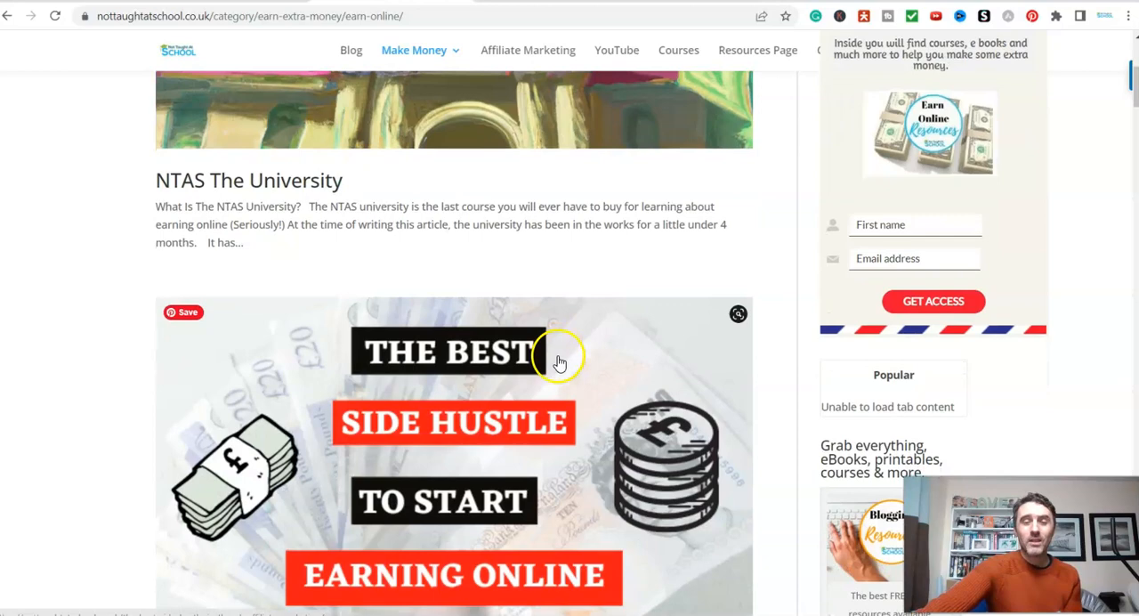
scroll(570, 362, down, 2)
scroll(679, 423, down, 3)
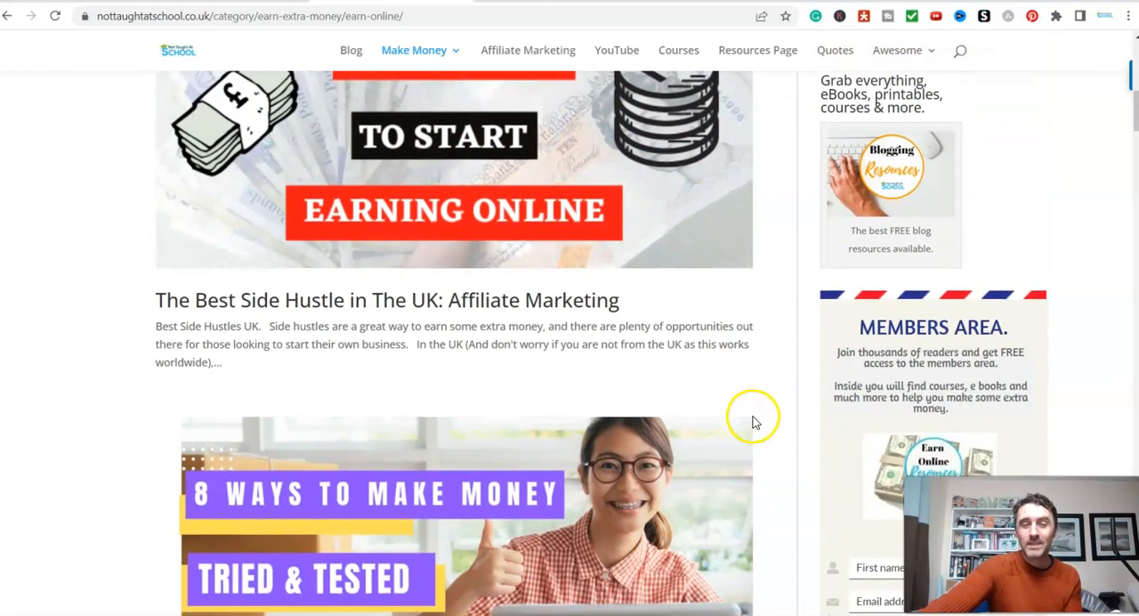
scroll(751, 424, down, 1)
scroll(753, 423, down, 5)
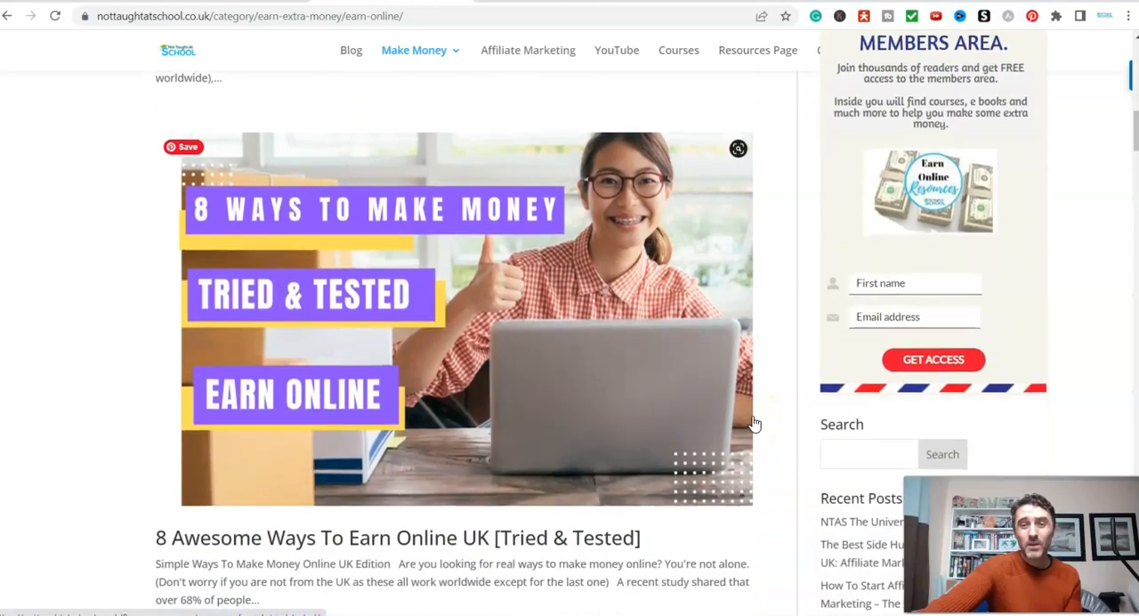
scroll(754, 421, down, 1)
scroll(771, 422, down, 4)
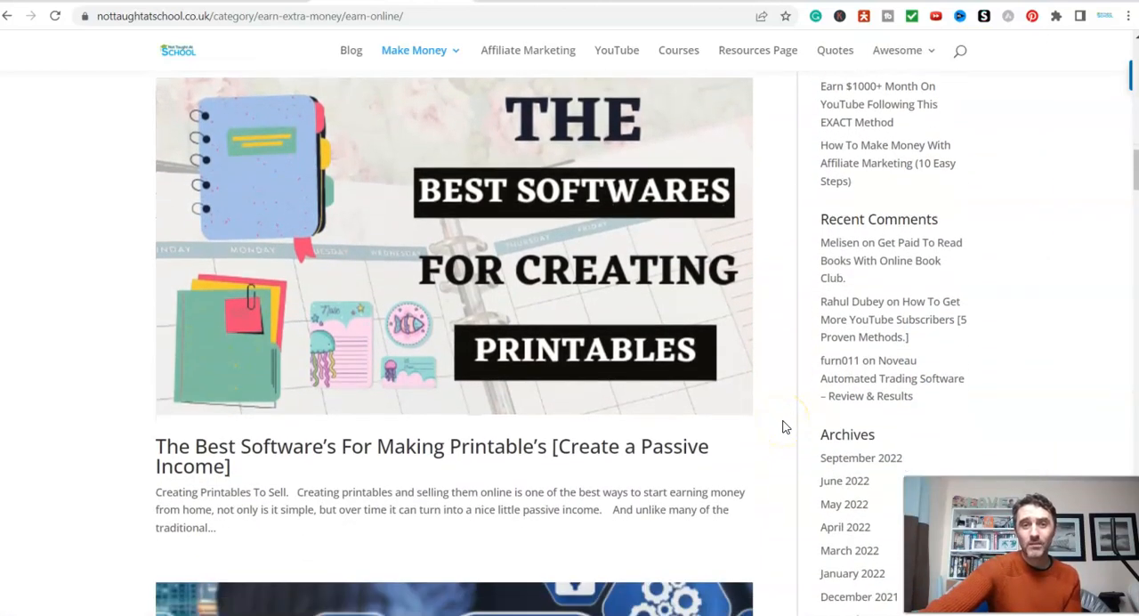
scroll(783, 427, down, 2)
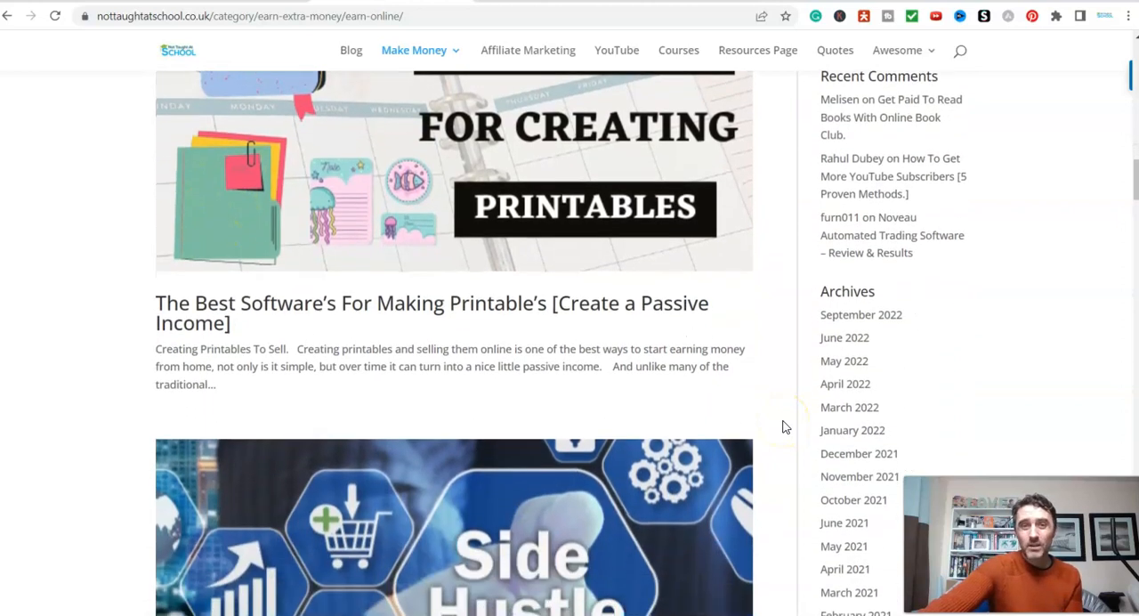
scroll(783, 427, down, 1)
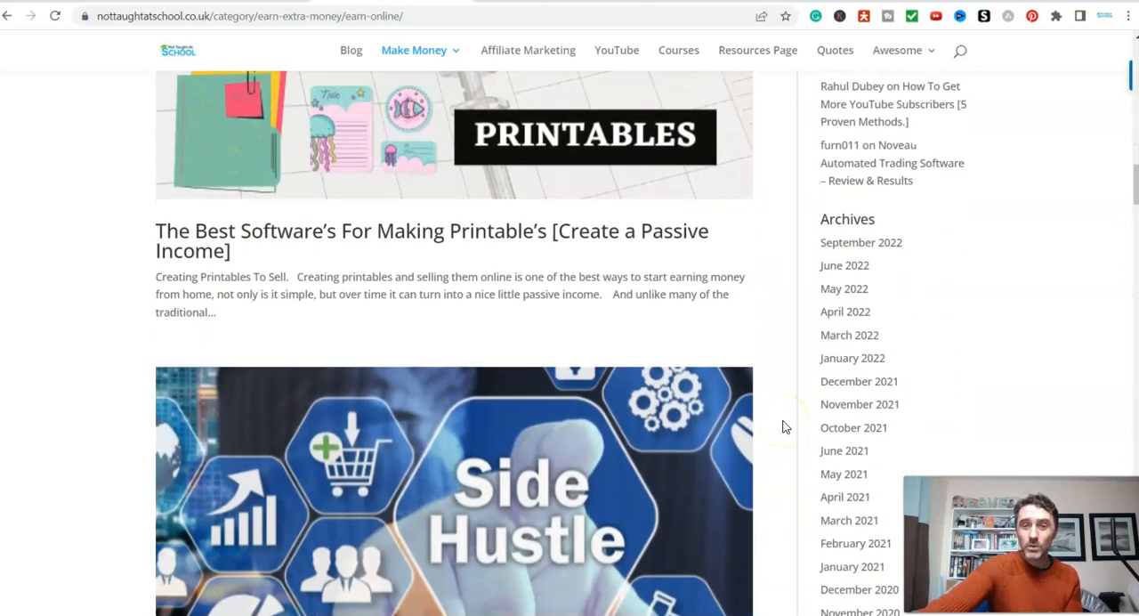
scroll(783, 427, down, 3)
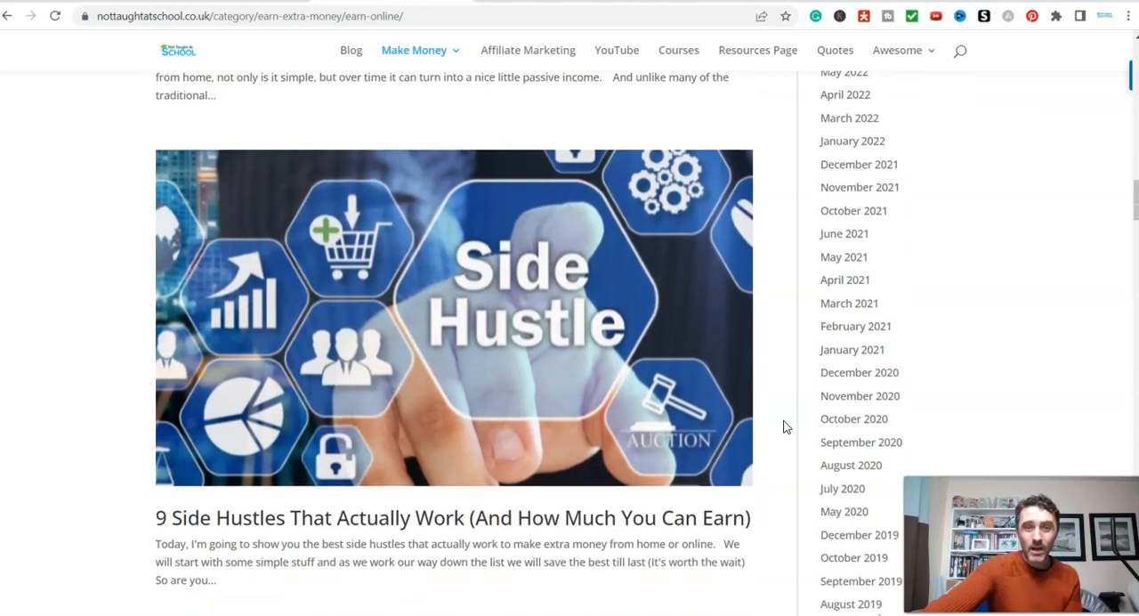
scroll(785, 427, down, 3)
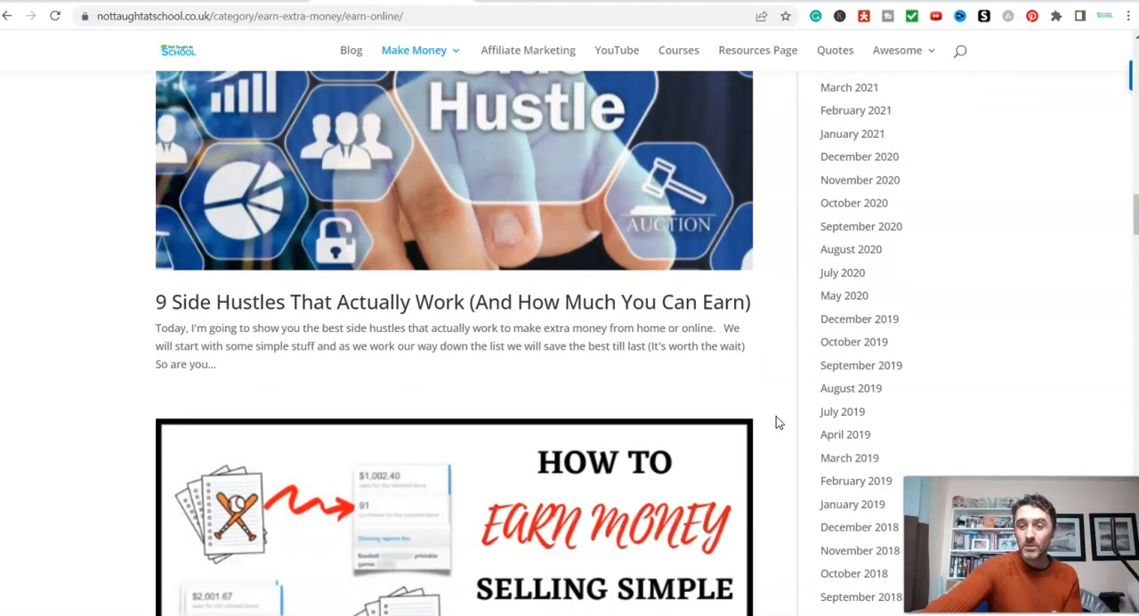
scroll(776, 423, down, 4)
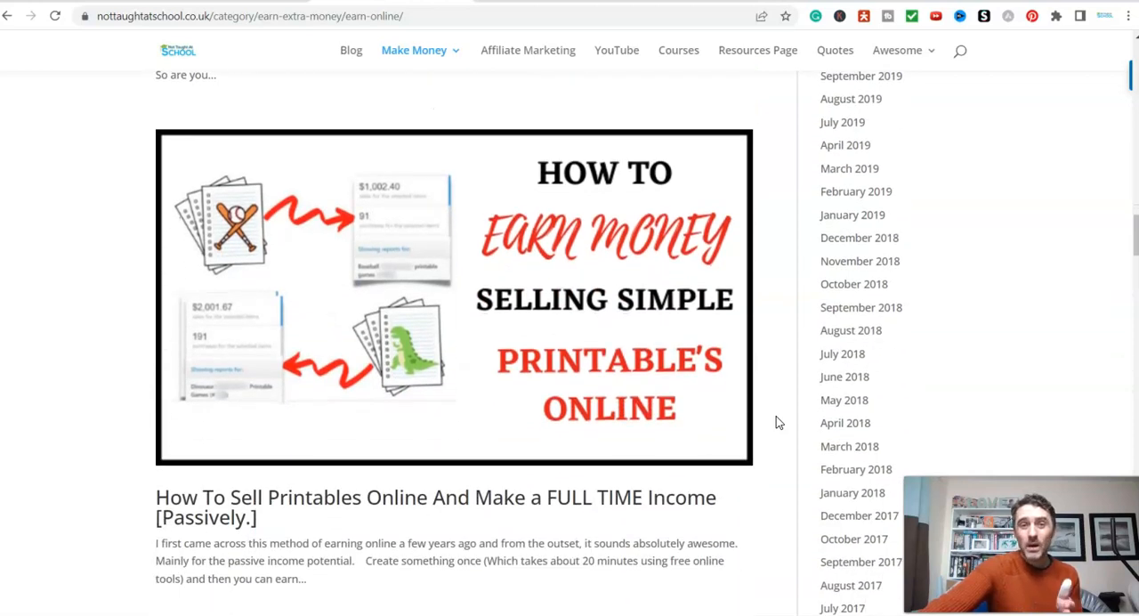
scroll(776, 422, down, 5)
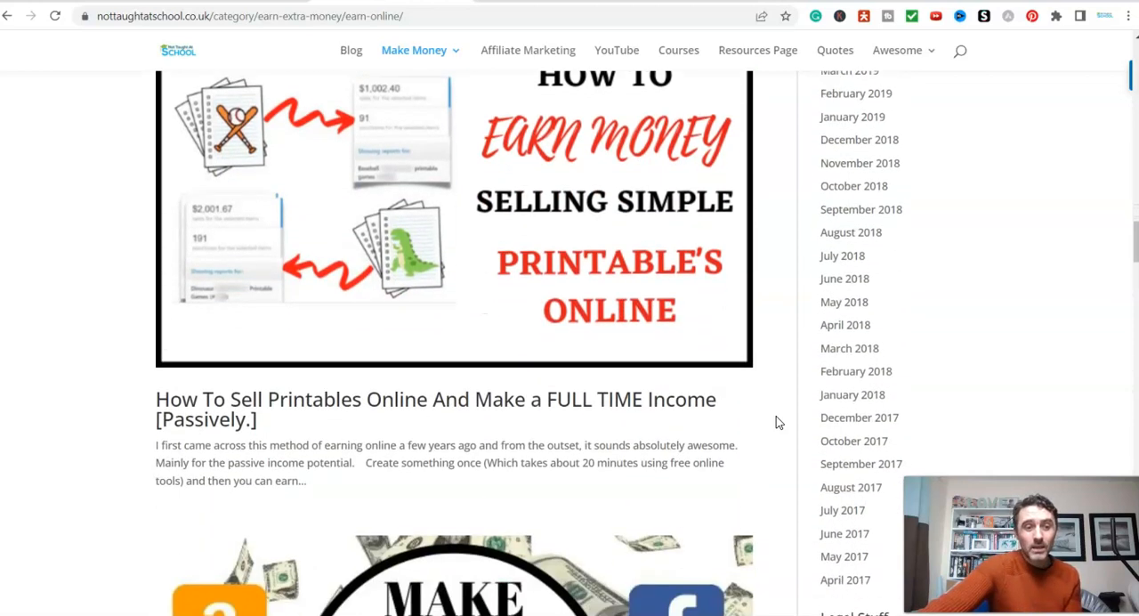
scroll(776, 422, down, 4)
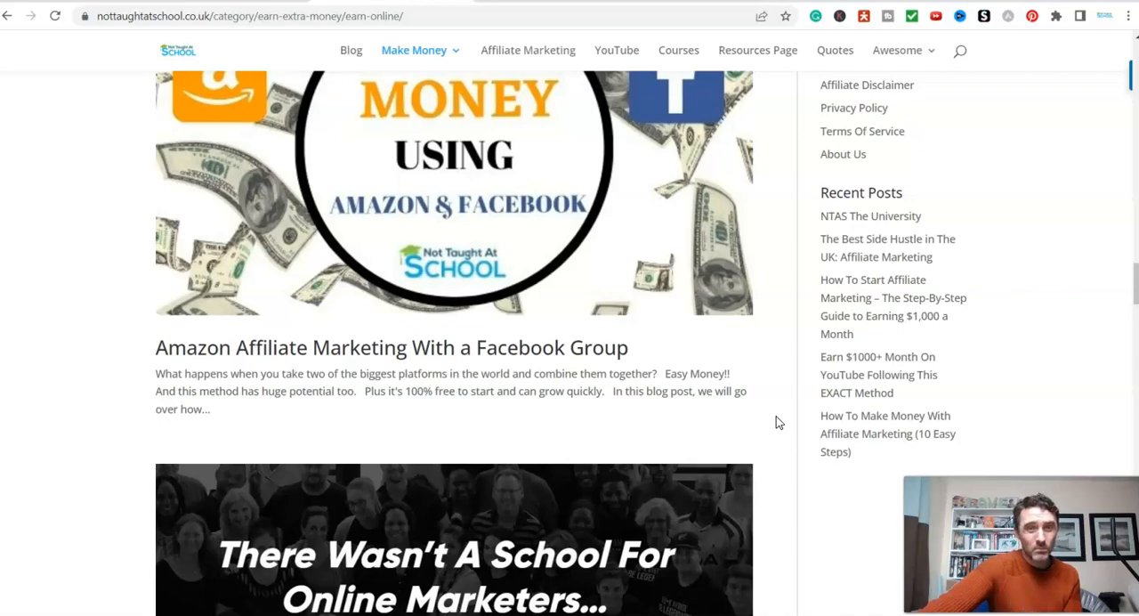
scroll(776, 422, down, 2)
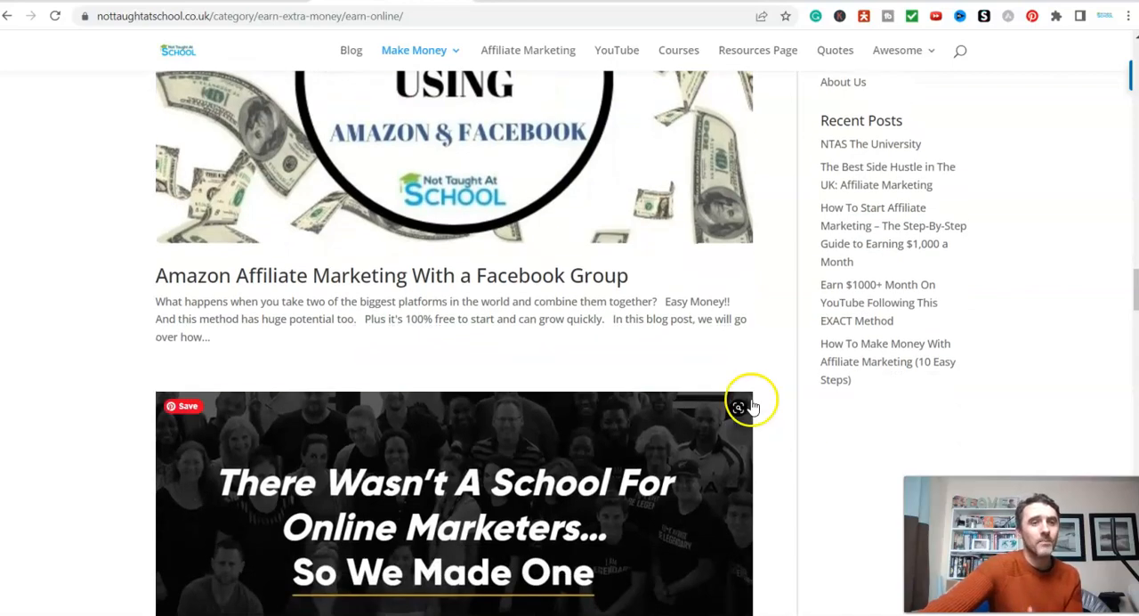
scroll(744, 403, down, 9)
scroll(746, 403, up, 20)
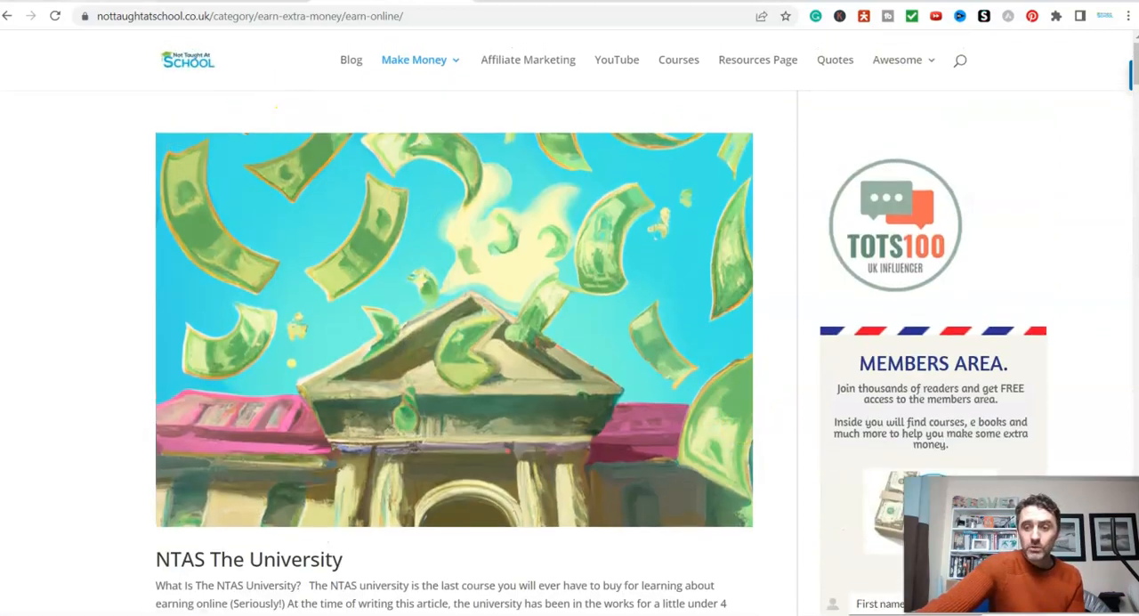
- Switch to YouTube and examine the keyword suggestions for "natural cures"
click(78, 1)
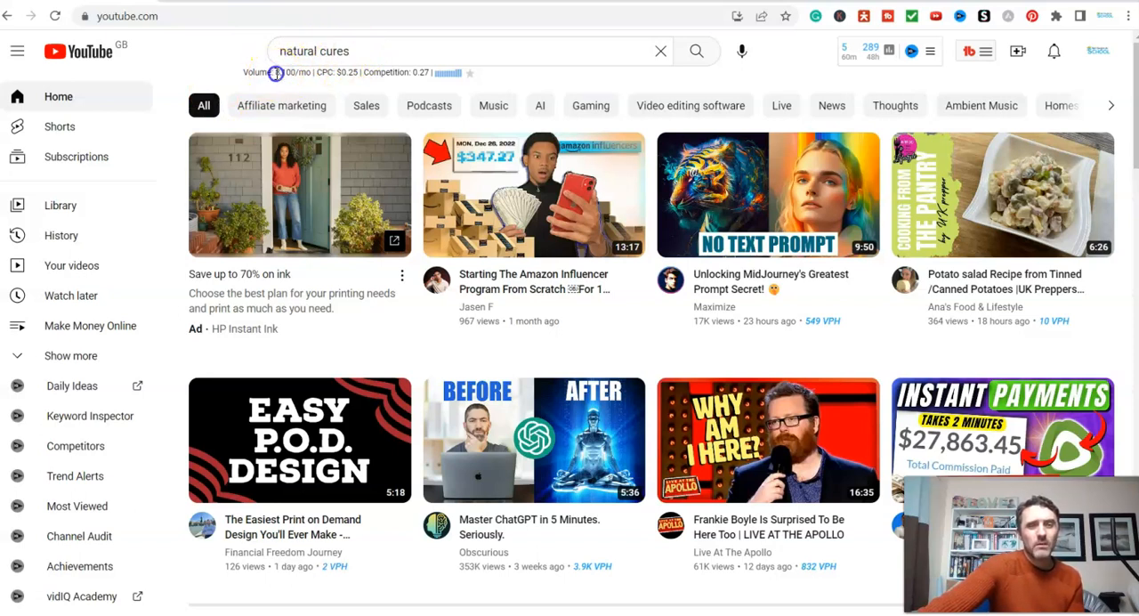
click(375, 51)
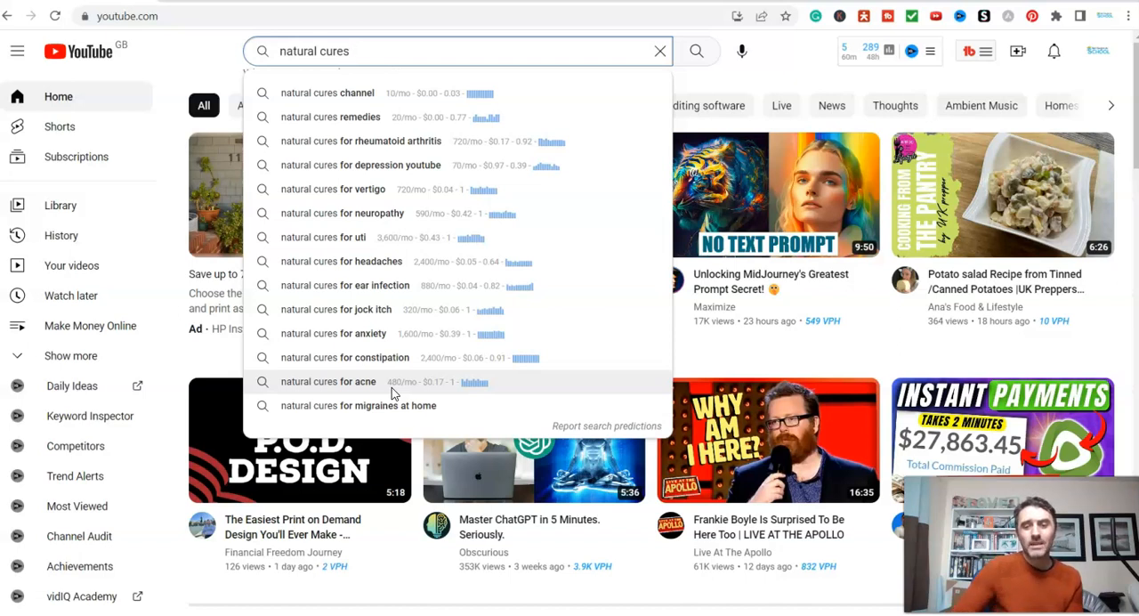
- Replace the YouTube search query with "woodworking" to examine its keyword suggestions
key(BackSpace)
key(BackSpace)
key(BackSpace)
key(BackSpace)
key(BackSpace)
key(BackSpace)
key(BackSpace)
key(BackSpace)
key(BackSpace)
key(BackSpace)
key(BackSpace)
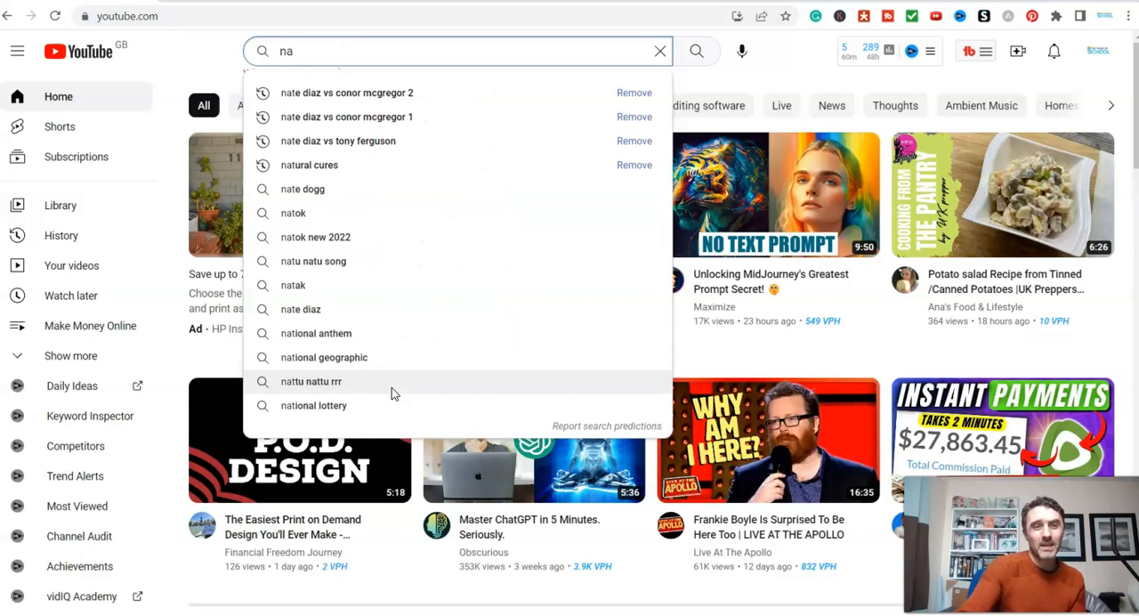
key(BackSpace)
key(BackSpace)
text(wood)
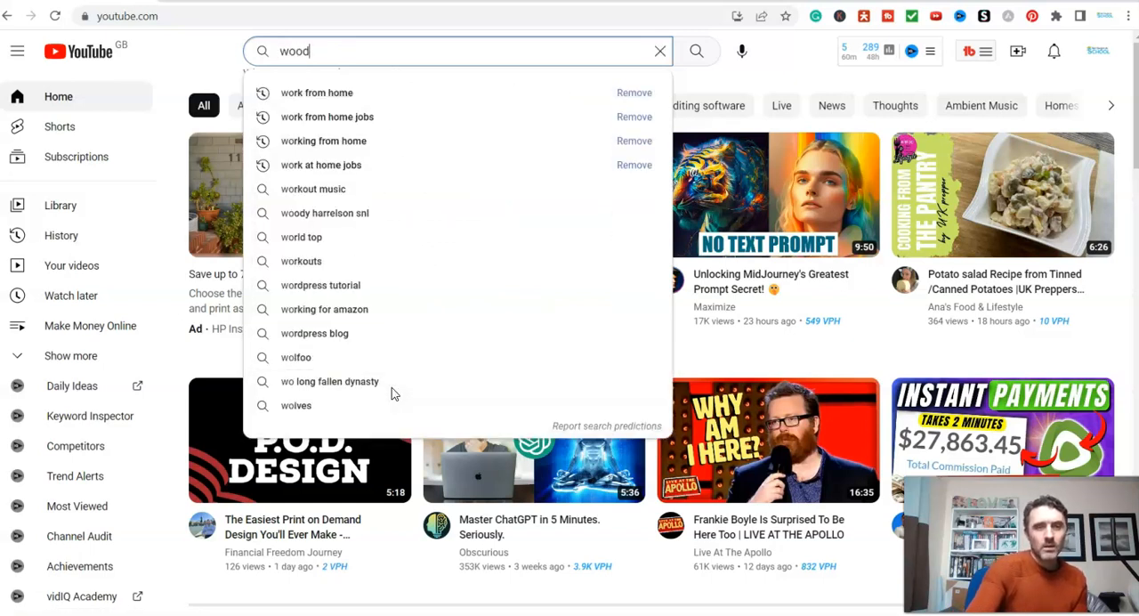
text(working)
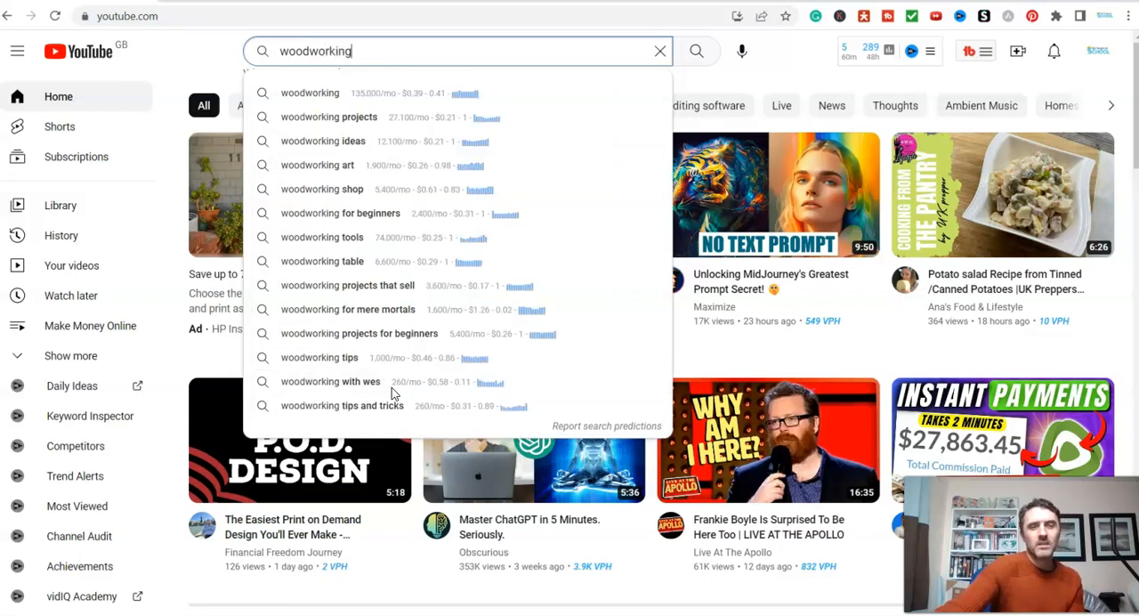
- Open the Natural Cures channel from a YouTube search for "natural cures" and pause its featured video
click(383, 54)
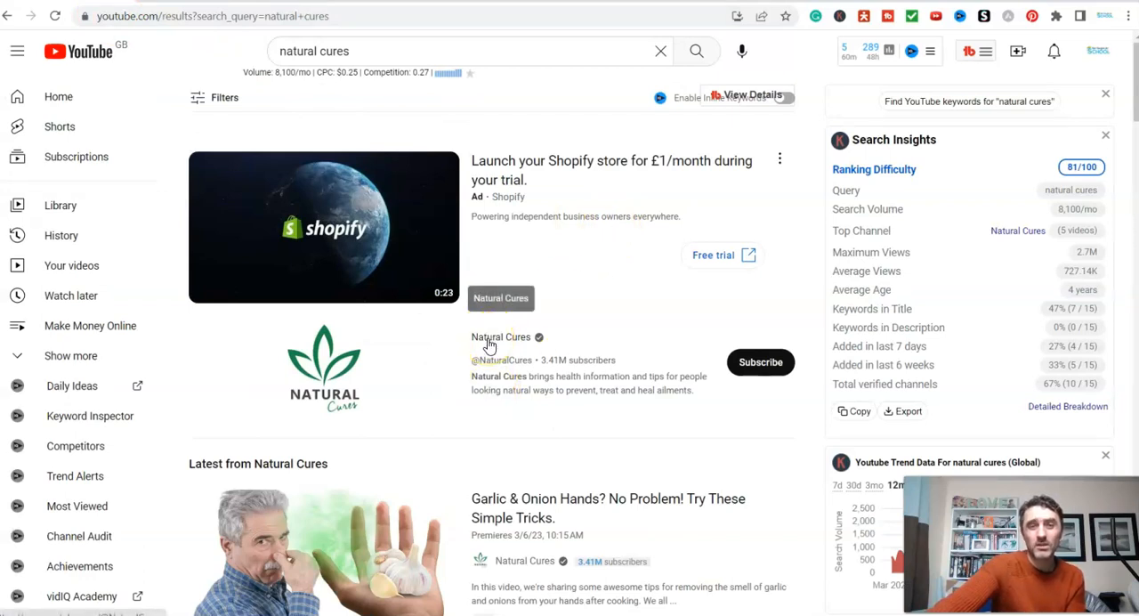
click(488, 344)
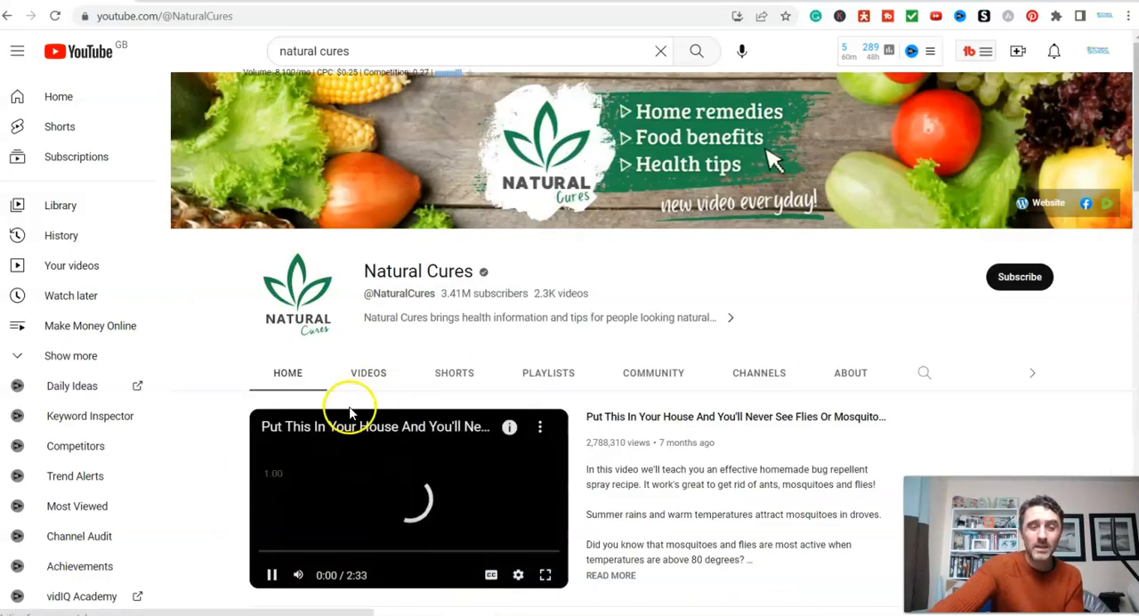
click(271, 574)
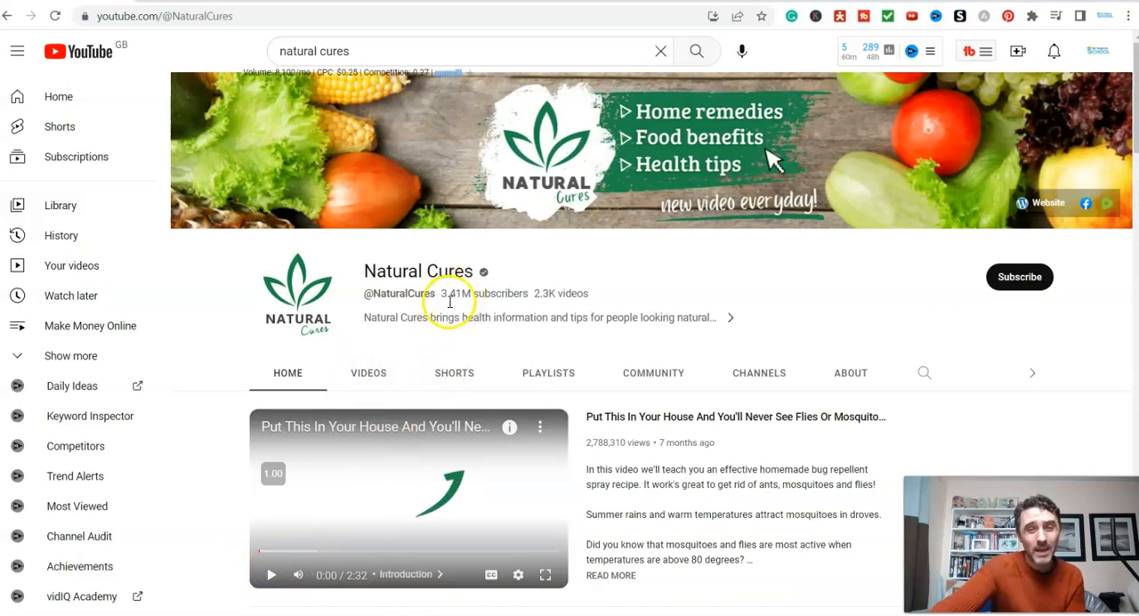
- Open the Natural Cures channel's video list and examine the recent uploads, their topics, lengths and view figures
click(373, 378)
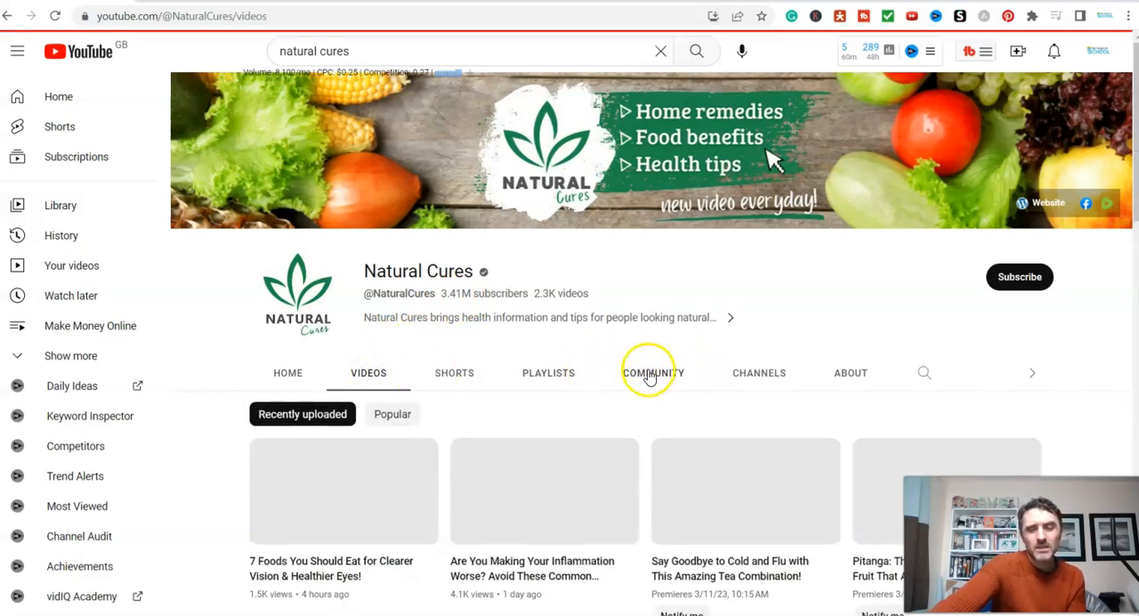
scroll(640, 356, down, 1)
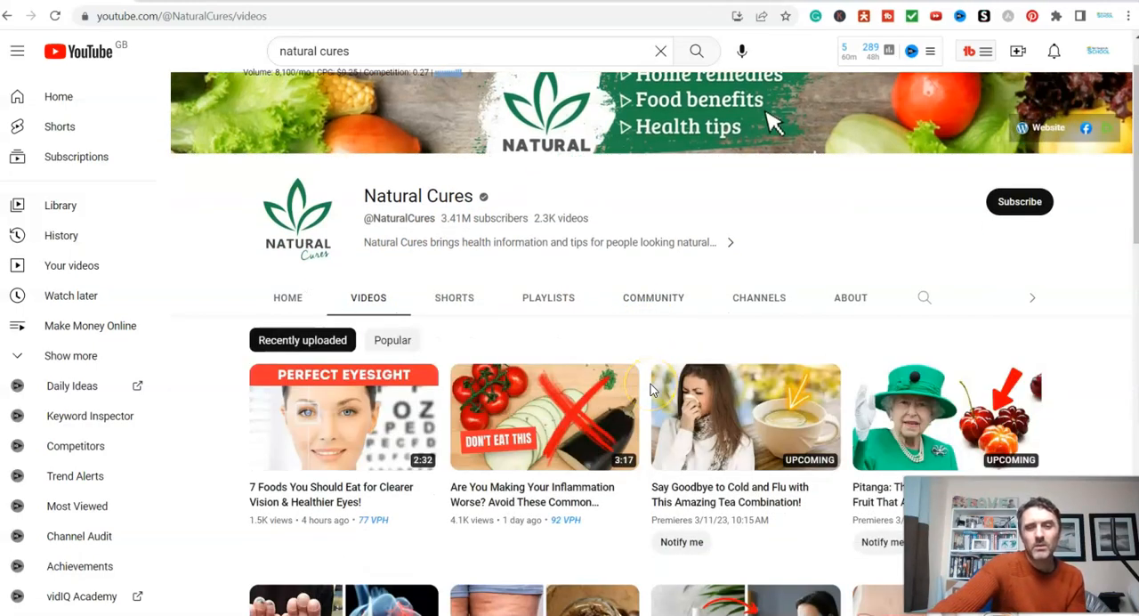
mouse_move(598, 455)
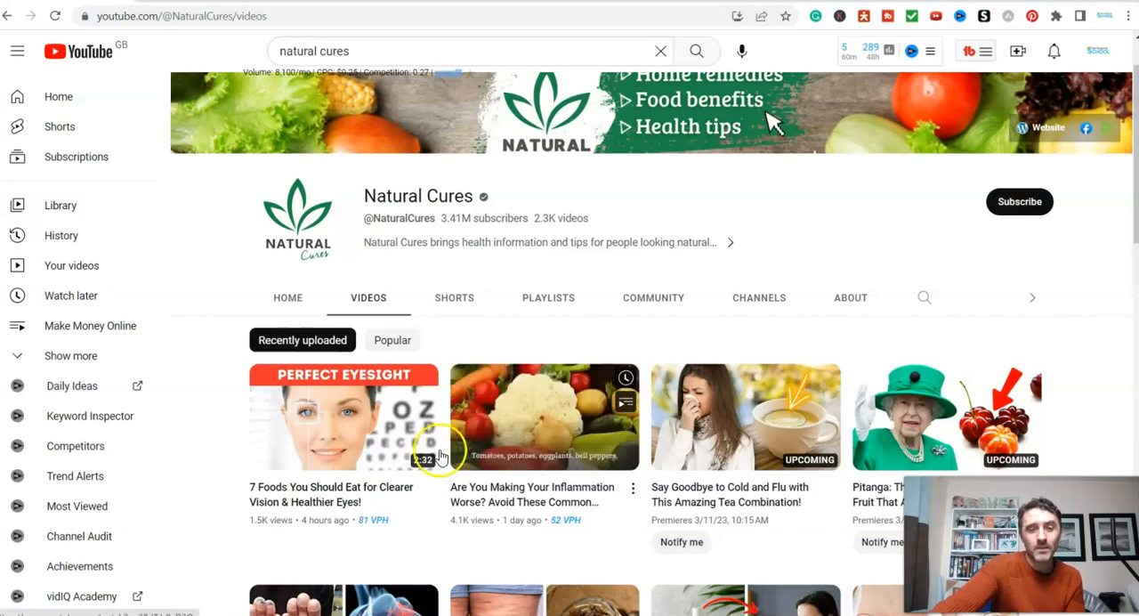
mouse_move(356, 452)
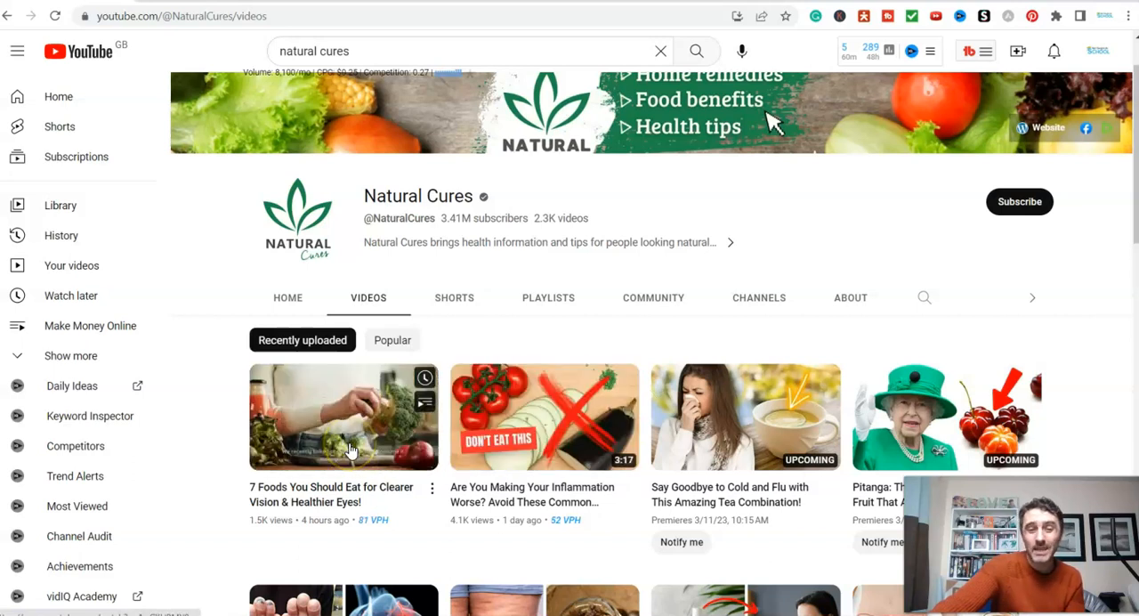
scroll(425, 516, down, 1)
scroll(428, 498, down, 2)
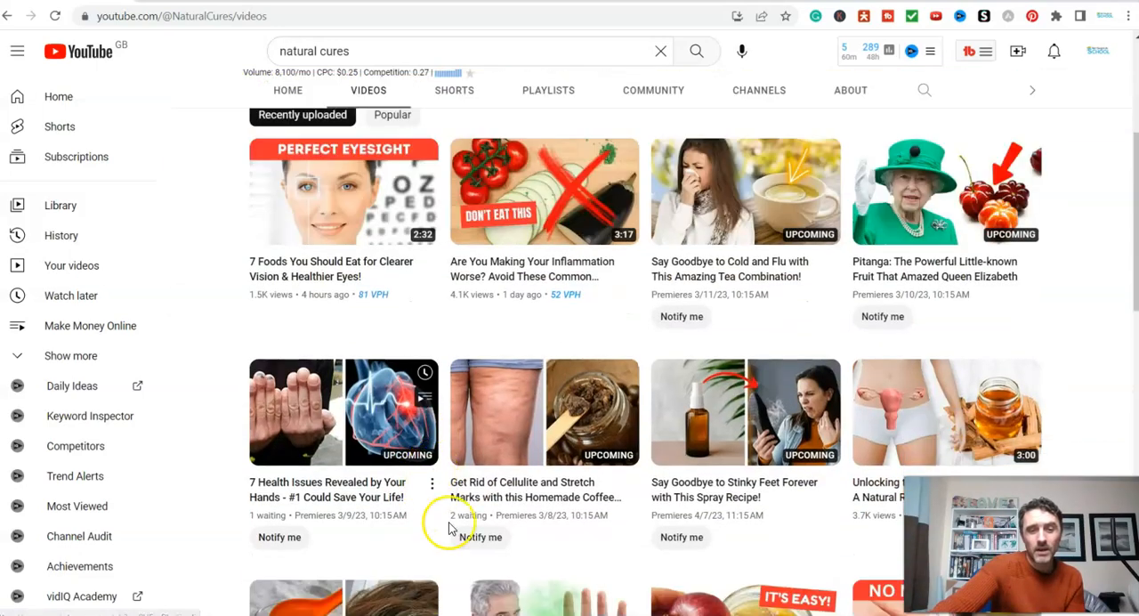
scroll(436, 517, down, 2)
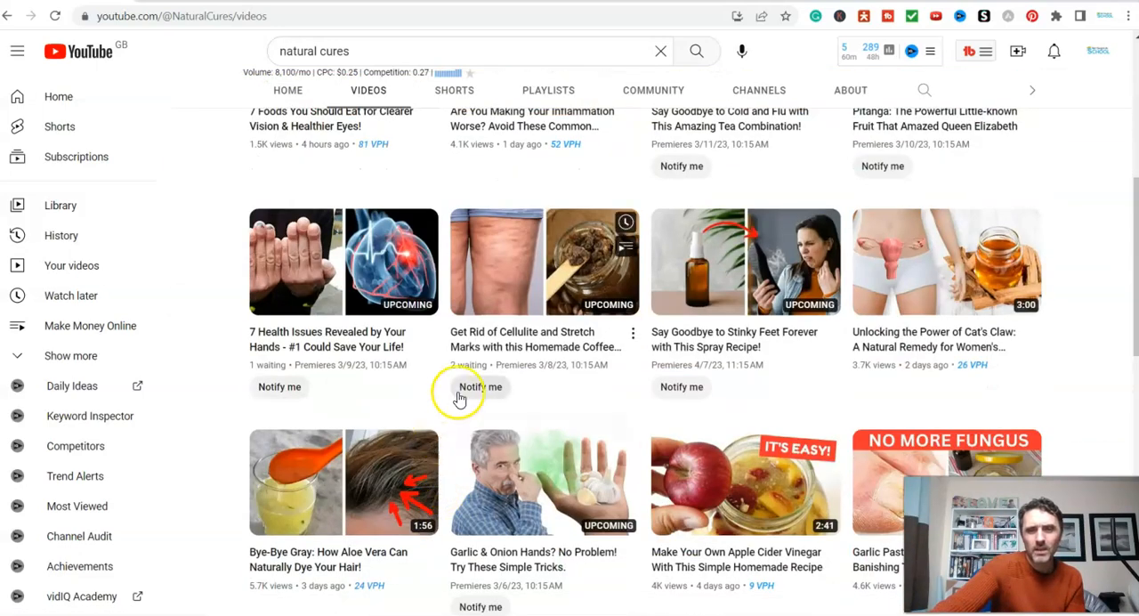
scroll(656, 383, down, 3)
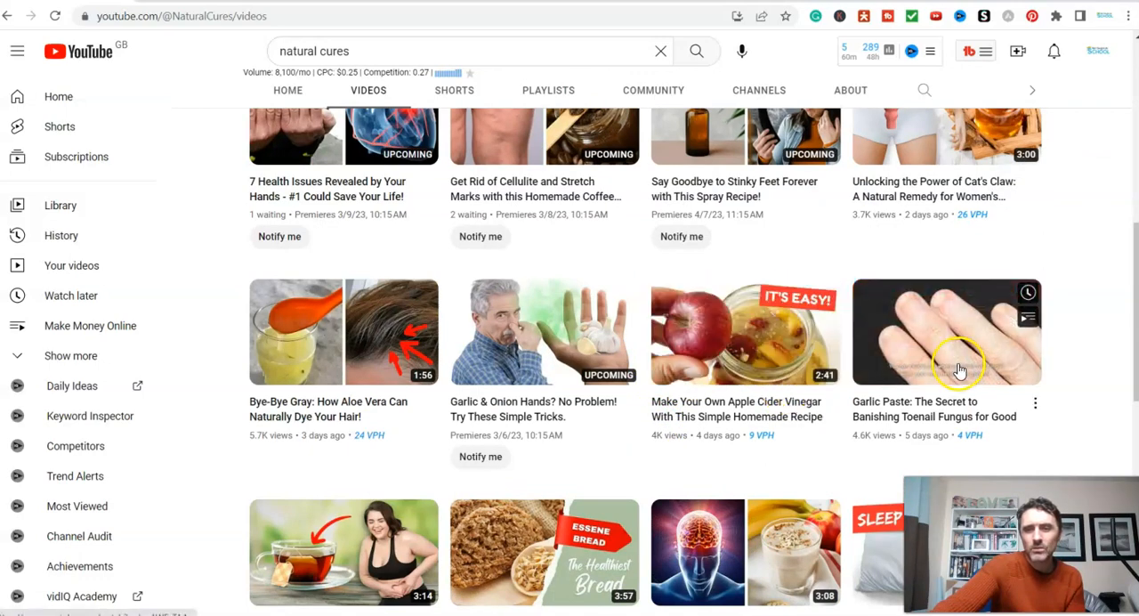
scroll(859, 432, down, 3)
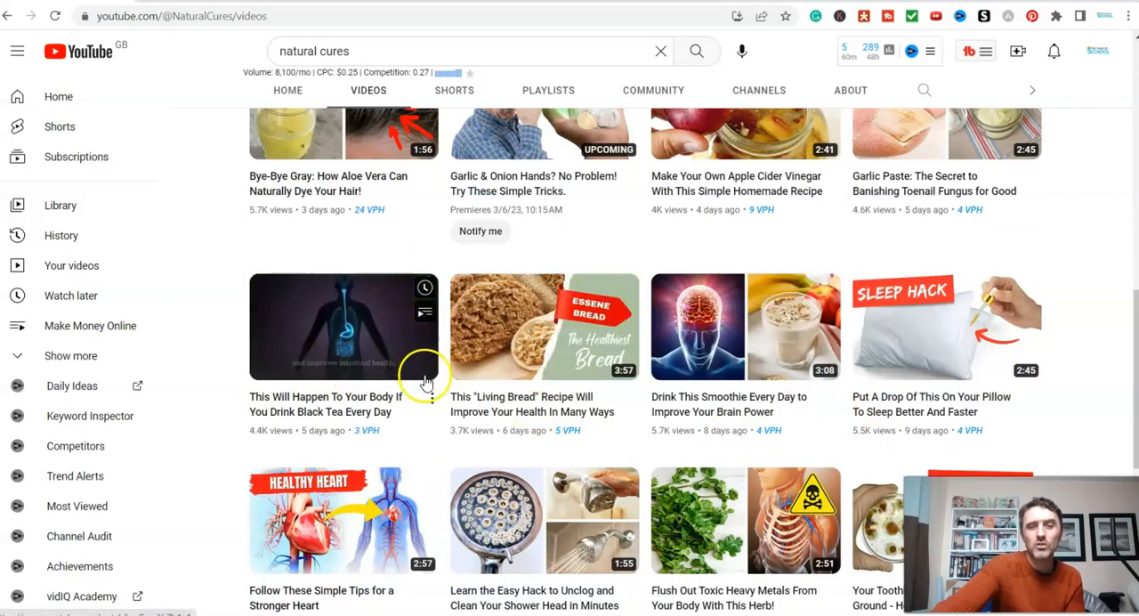
scroll(441, 387, down, 3)
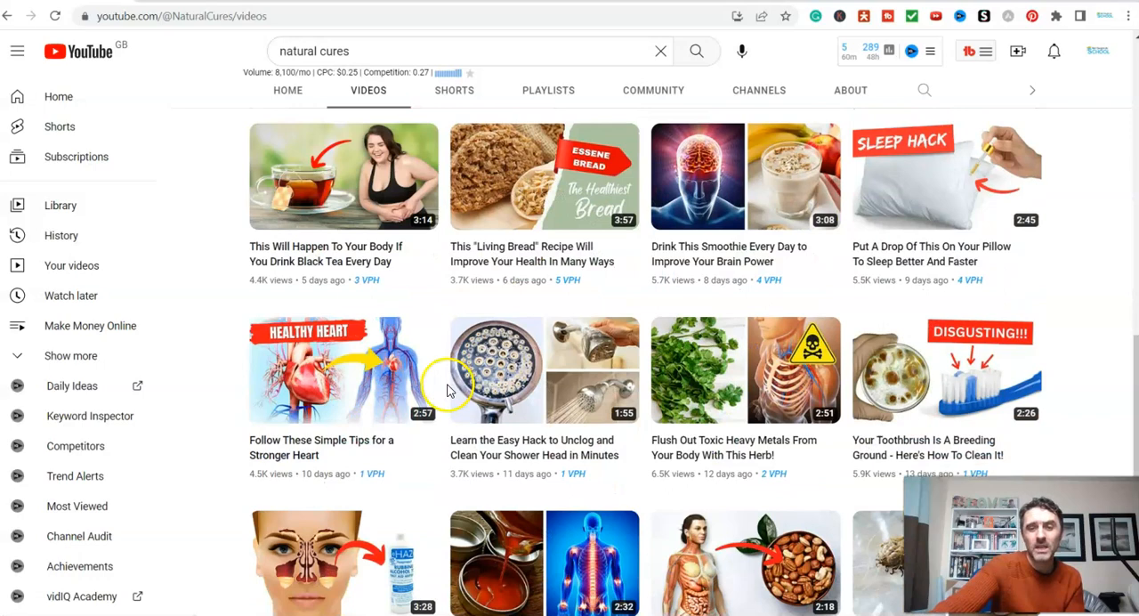
- Sort the Natural Cures channel's videos by Popular
scroll(445, 387, up, 10)
click(395, 417)
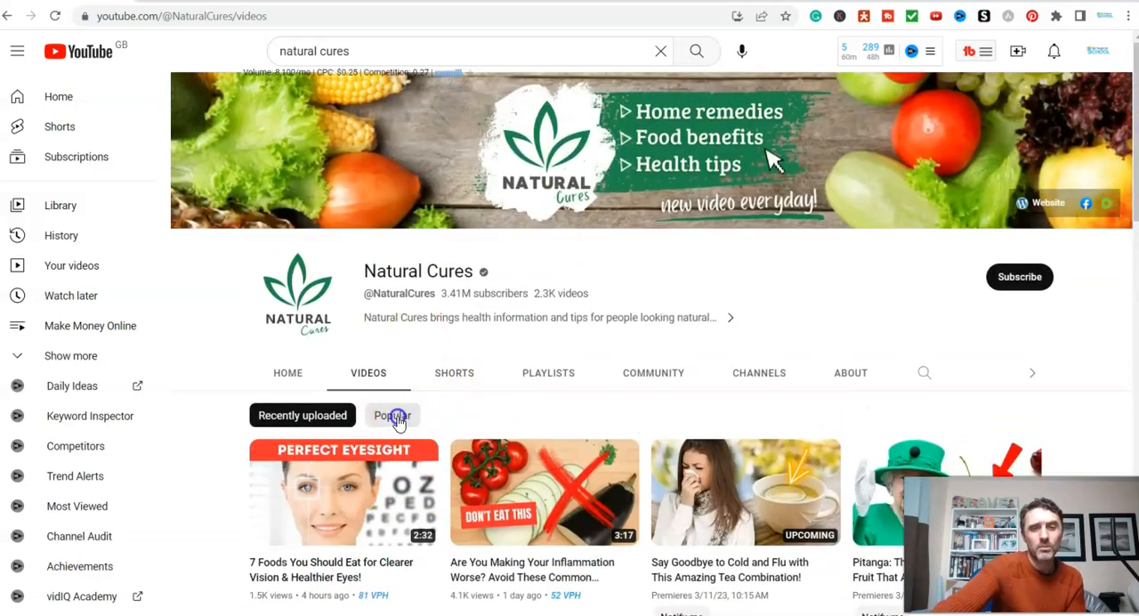
- Examine the Natural Cures channel's most popular videos, their topics, lengths, ages and view figures
scroll(1082, 441, down, 1)
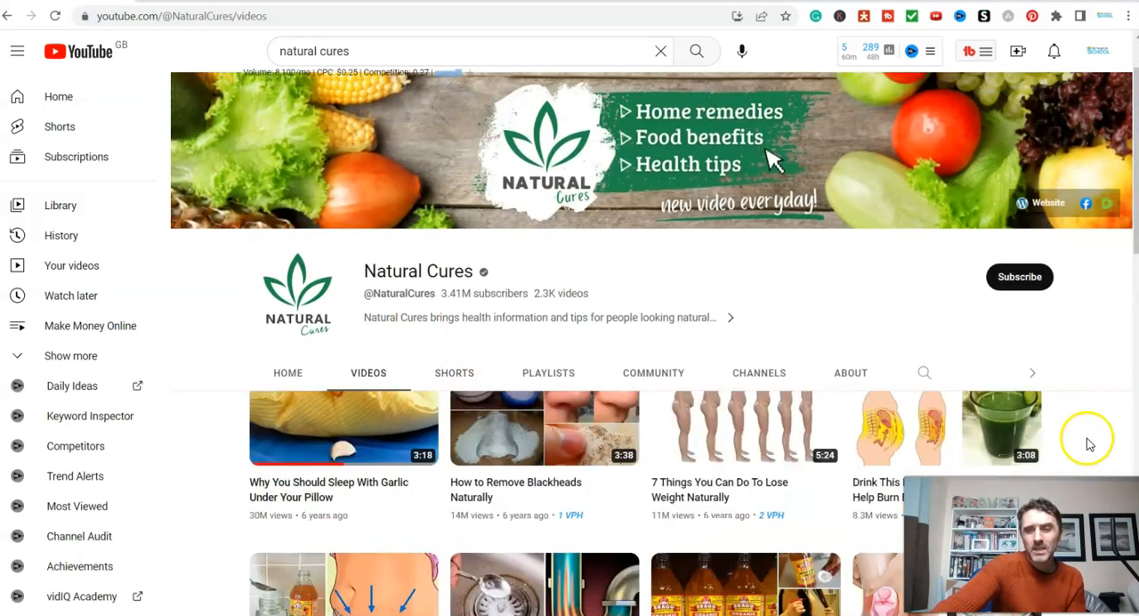
scroll(1084, 445, down, 3)
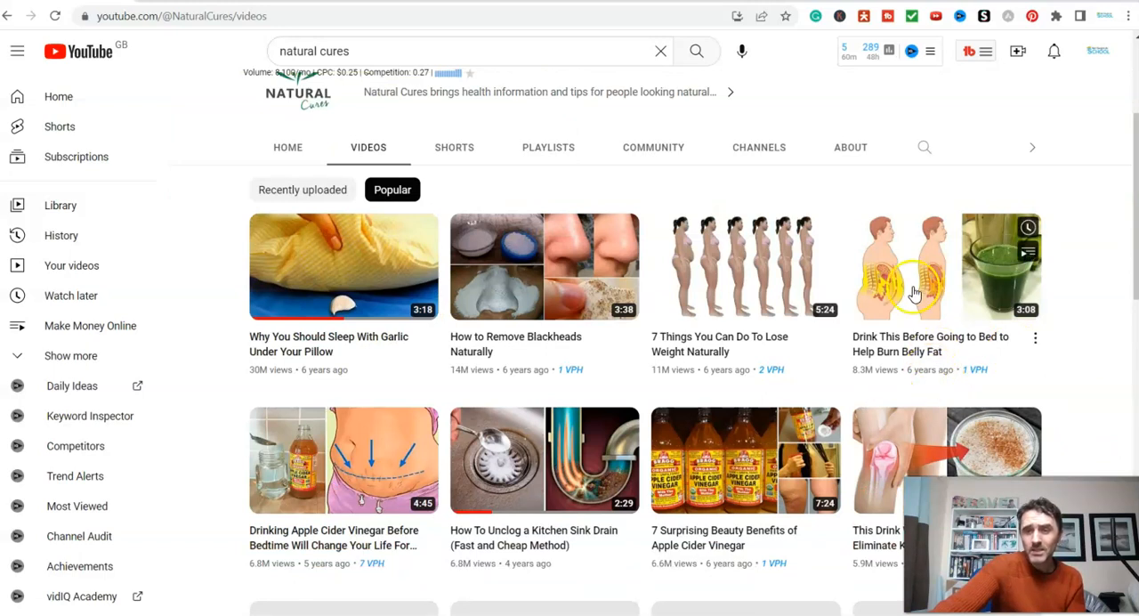
mouse_move(923, 280)
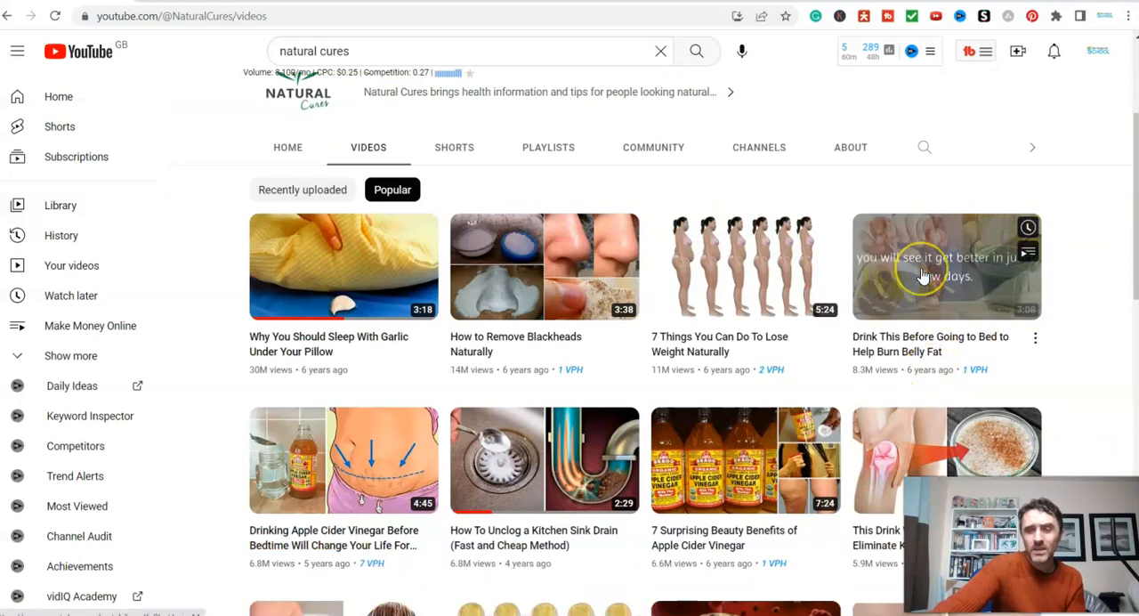
mouse_move(757, 277)
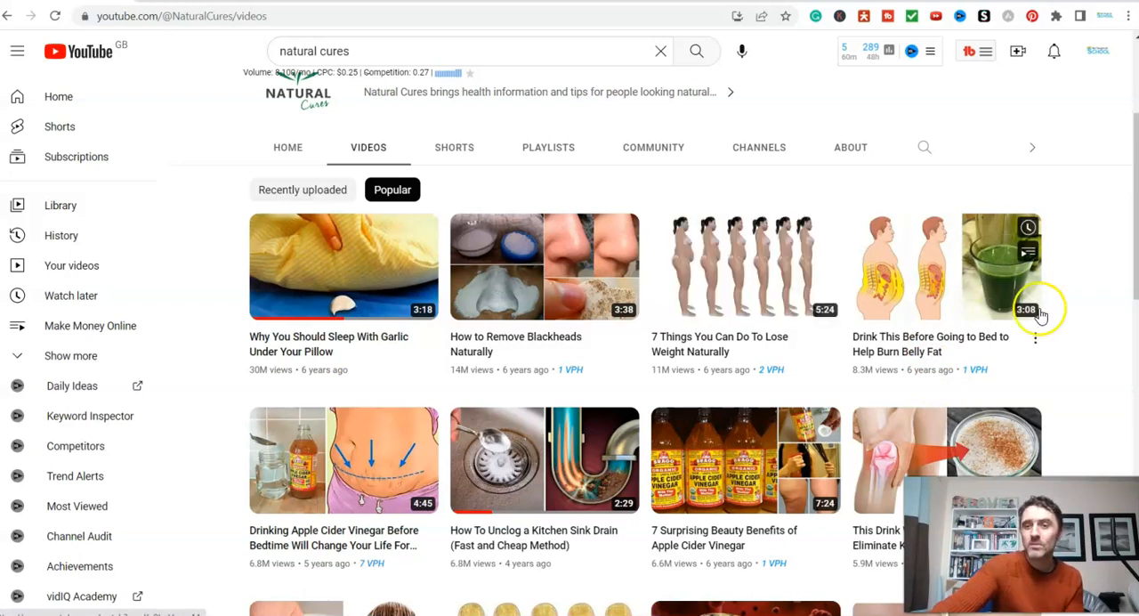
scroll(1072, 334, down, 1)
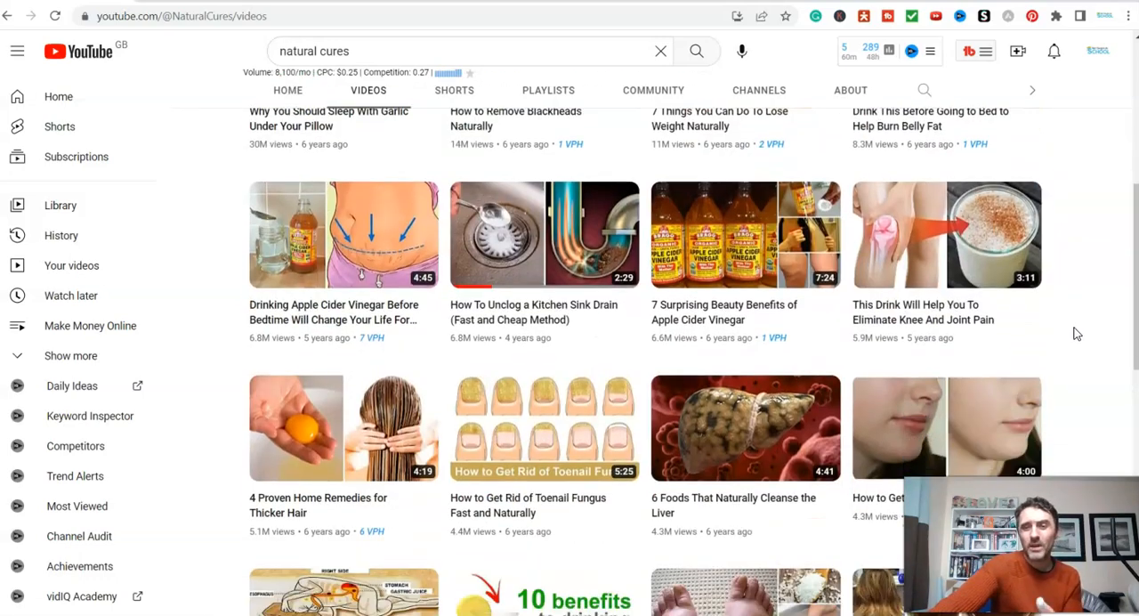
scroll(1075, 333, down, 7)
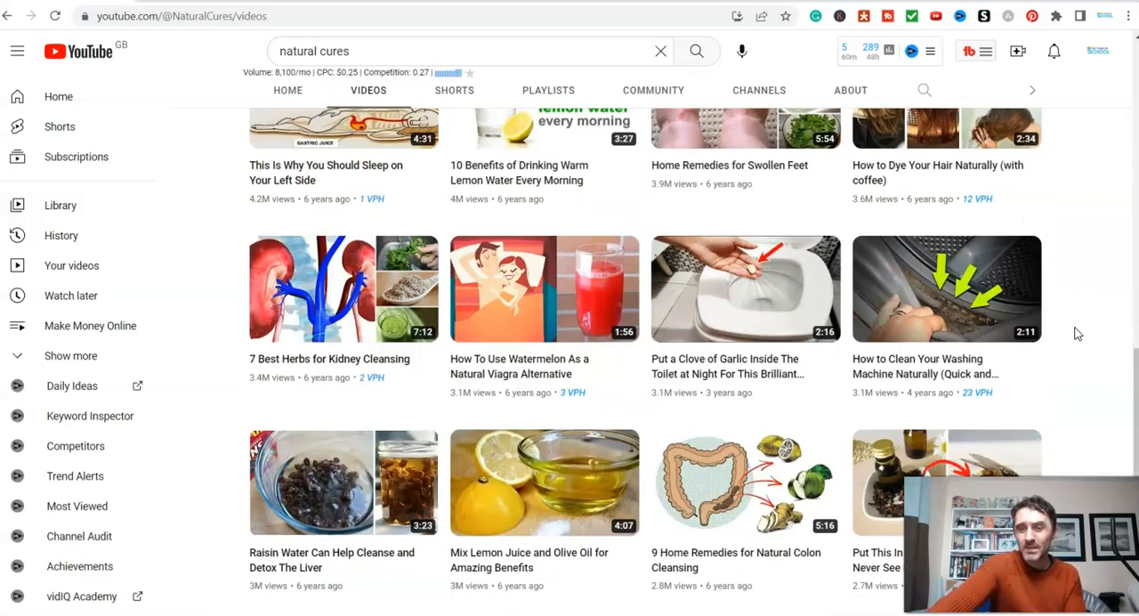
scroll(1076, 336, down, 2)
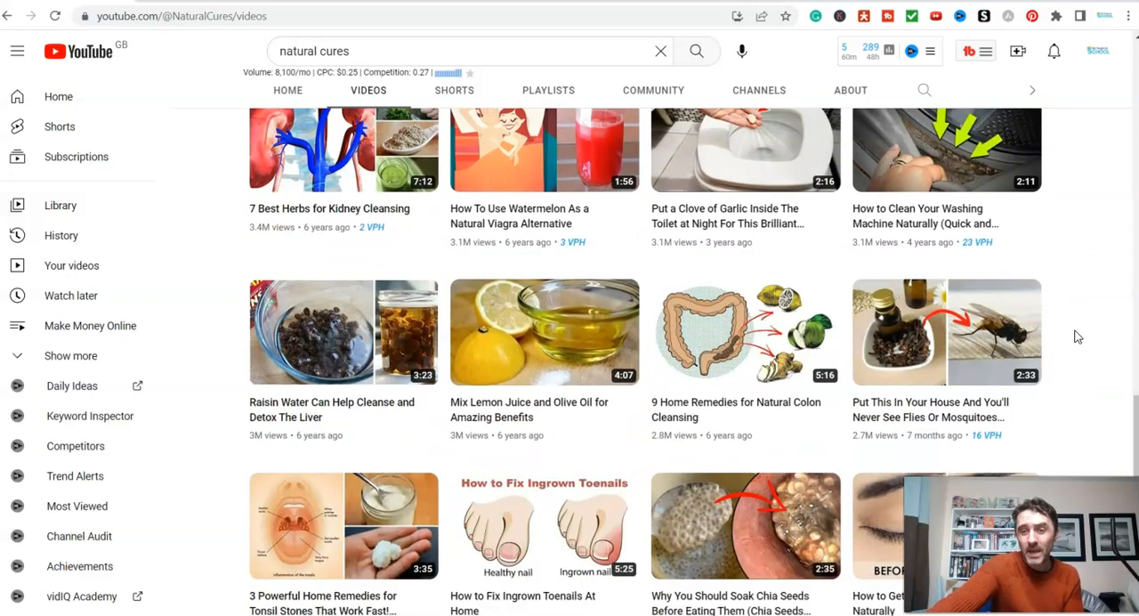
scroll(1076, 336, down, 1)
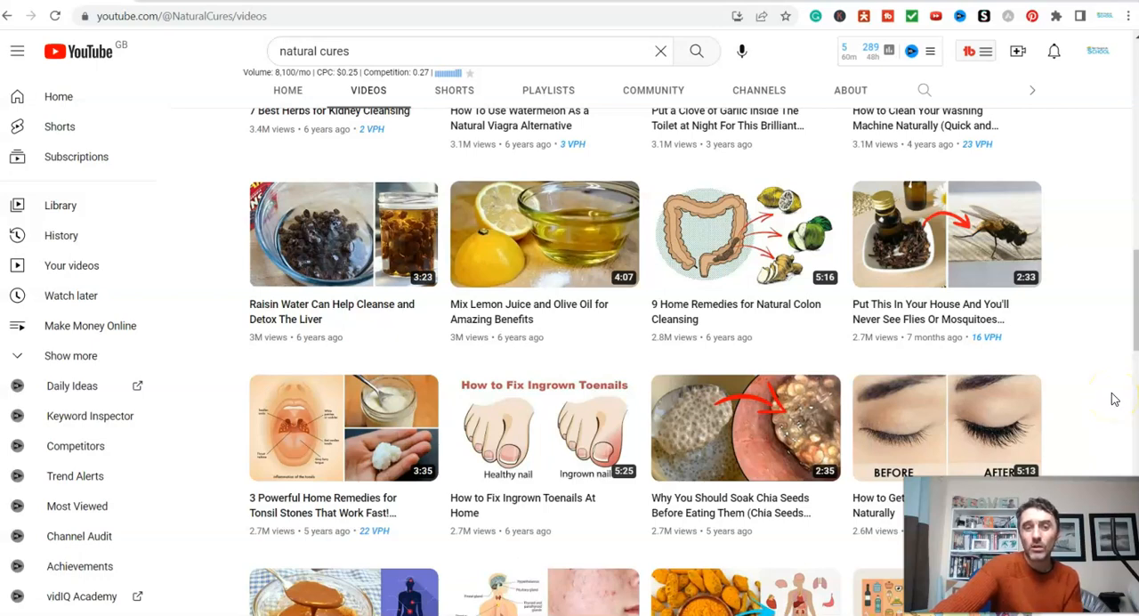
scroll(1110, 399, up, 15)
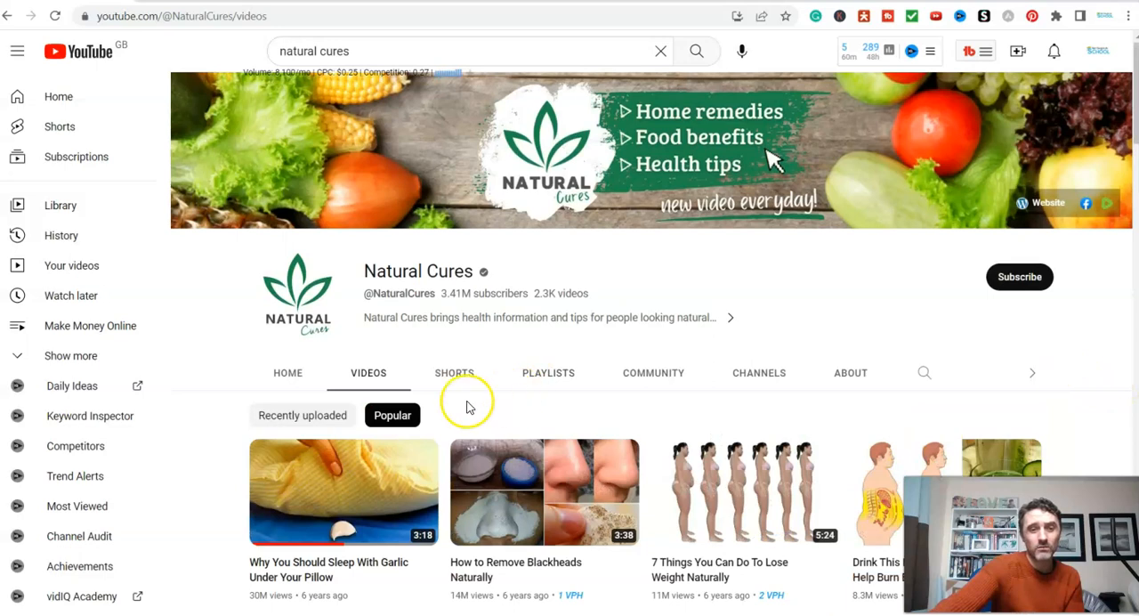
- View the Natural Cures channel's home page and return to its list of popular videos
click(290, 378)
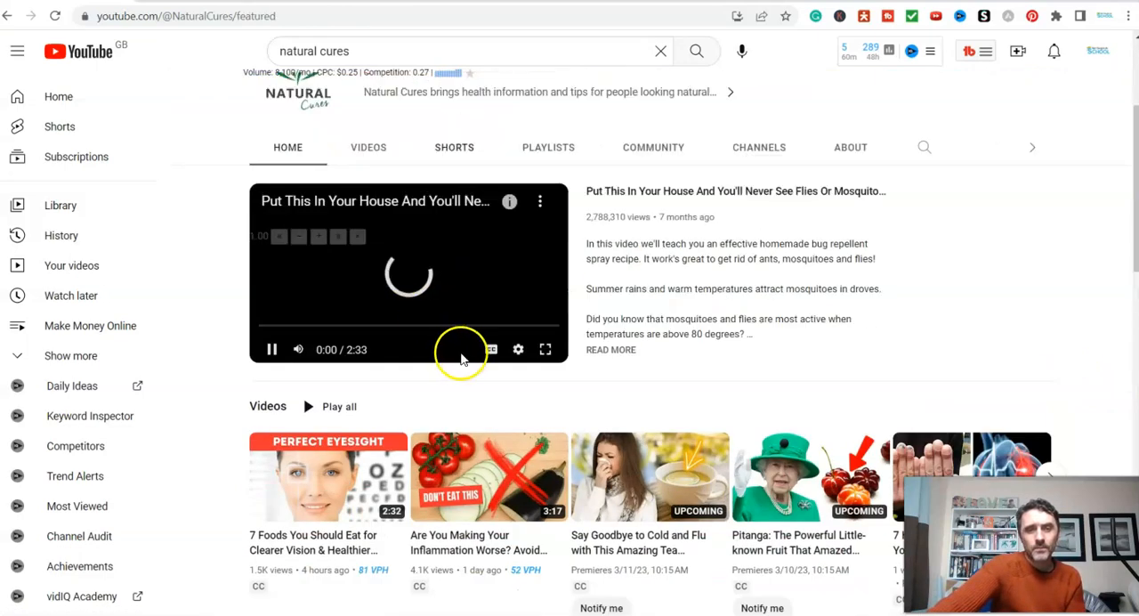
click(369, 147)
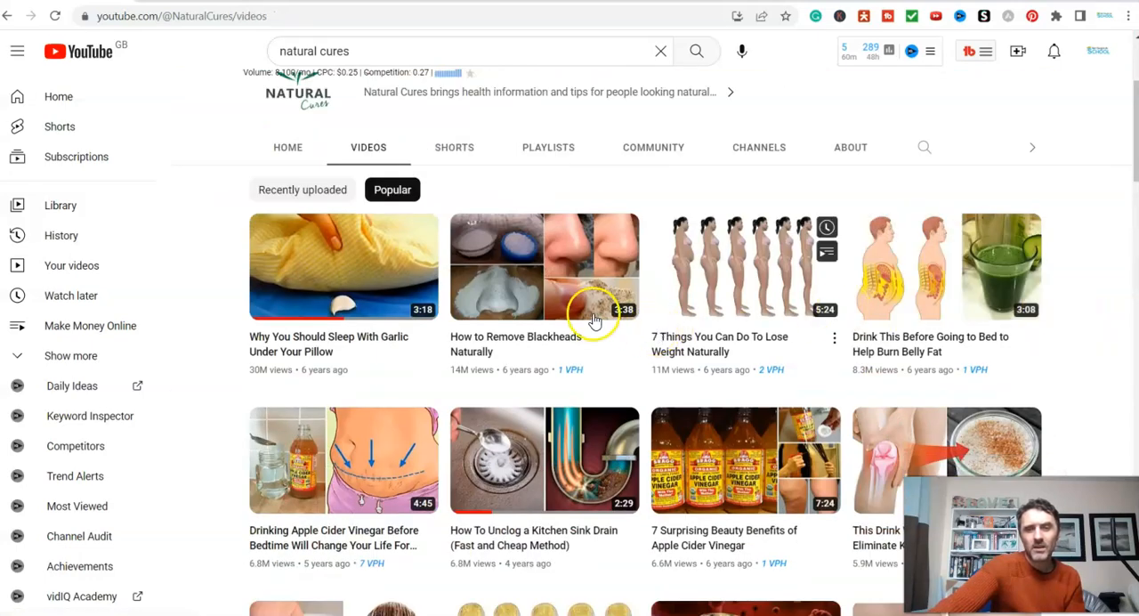
scroll(380, 334, down, 2)
scroll(380, 333, up, 4)
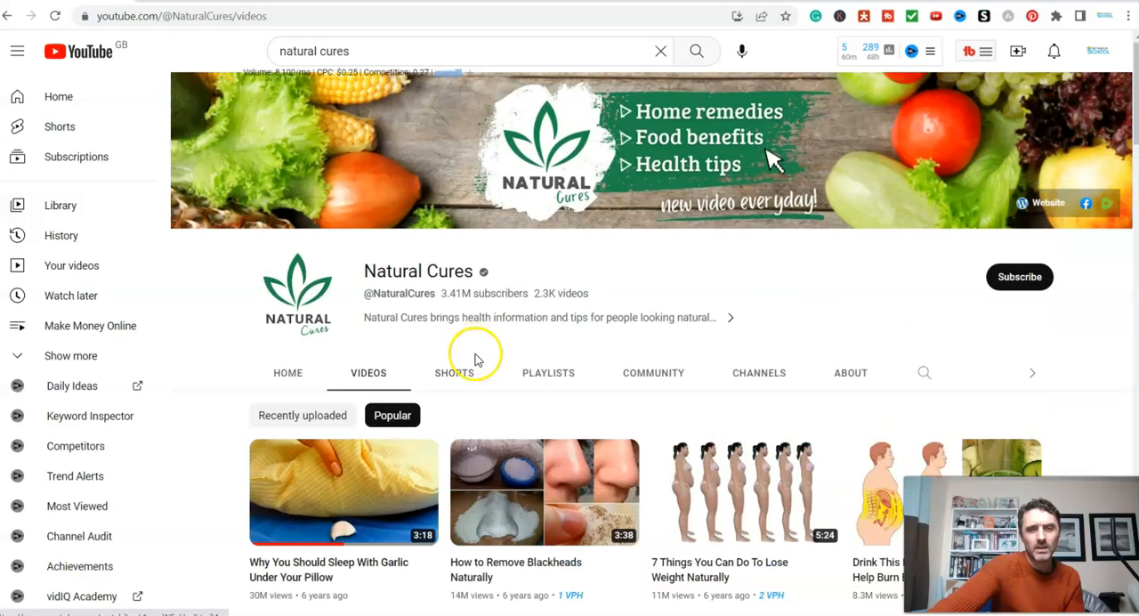
- Sort the Natural Cures channel's videos by Recently uploaded and examine the newest and upcoming uploads
click(323, 414)
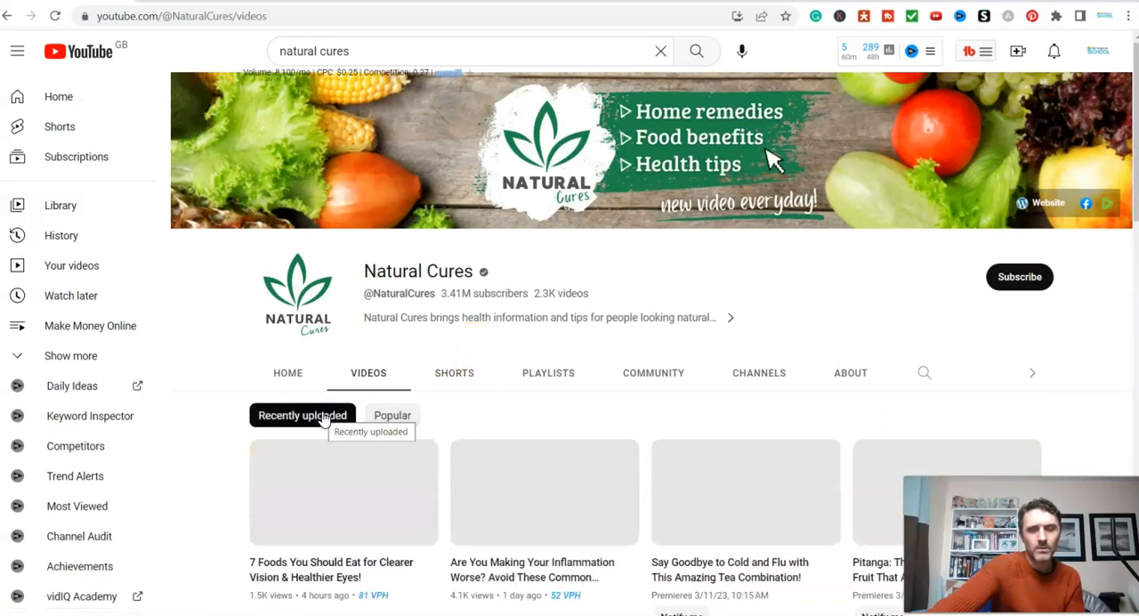
scroll(1109, 367, down, 2)
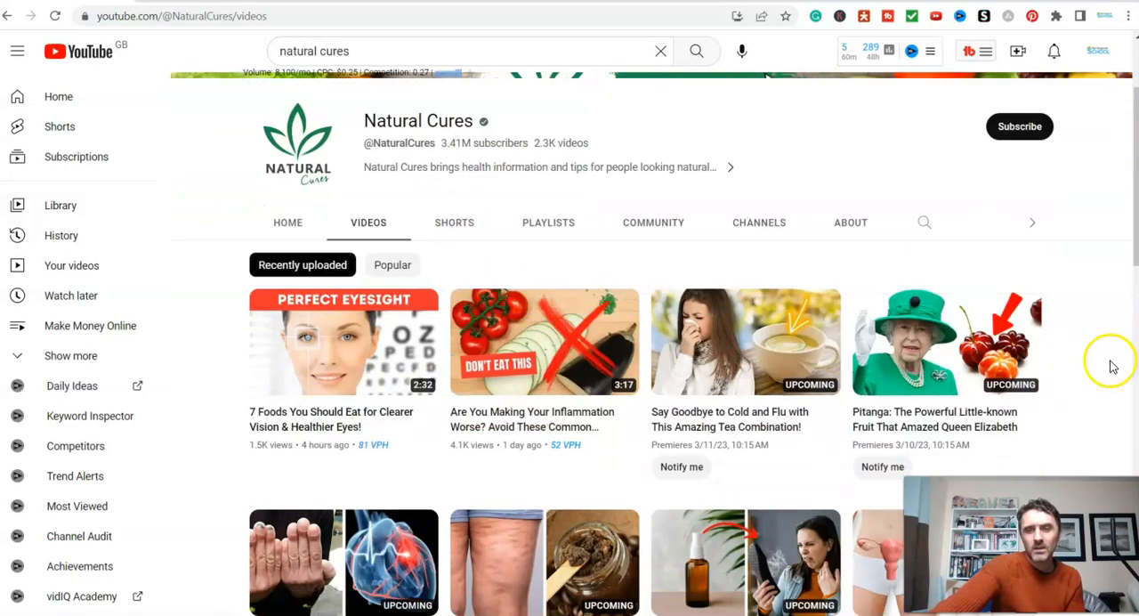
mouse_move(389, 398)
scroll(389, 397, down, 7)
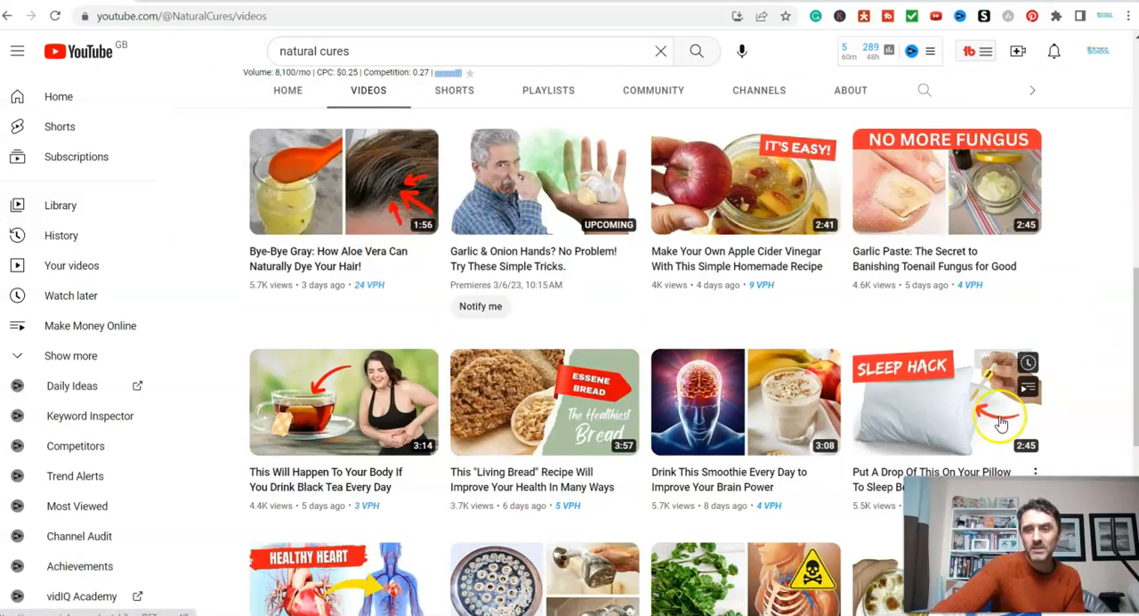
mouse_move(964, 430)
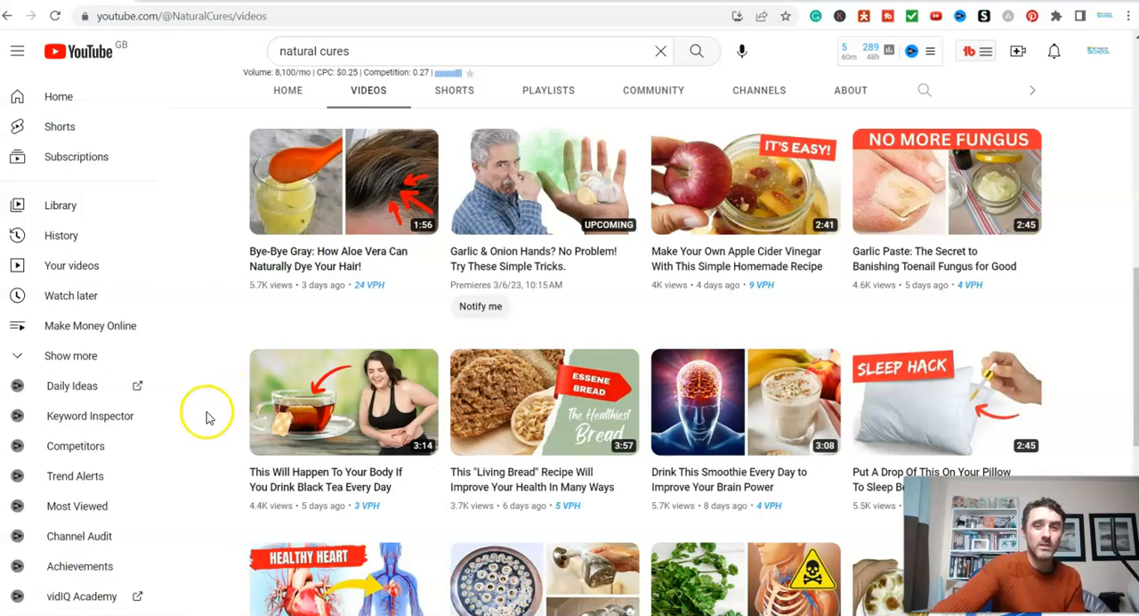
scroll(224, 420, up, 5)
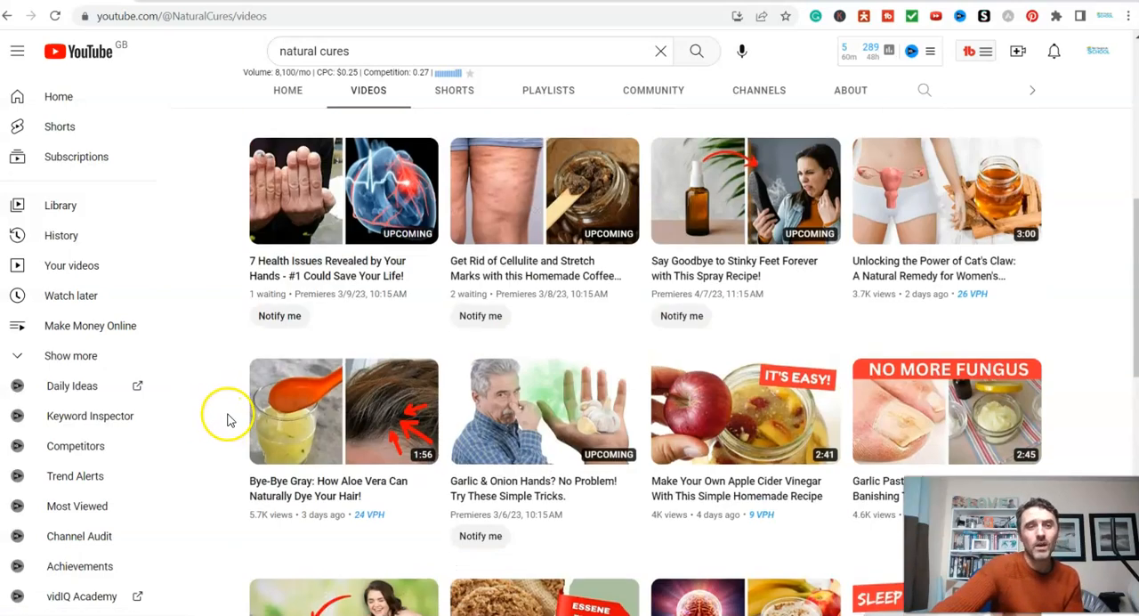
scroll(230, 424, up, 2)
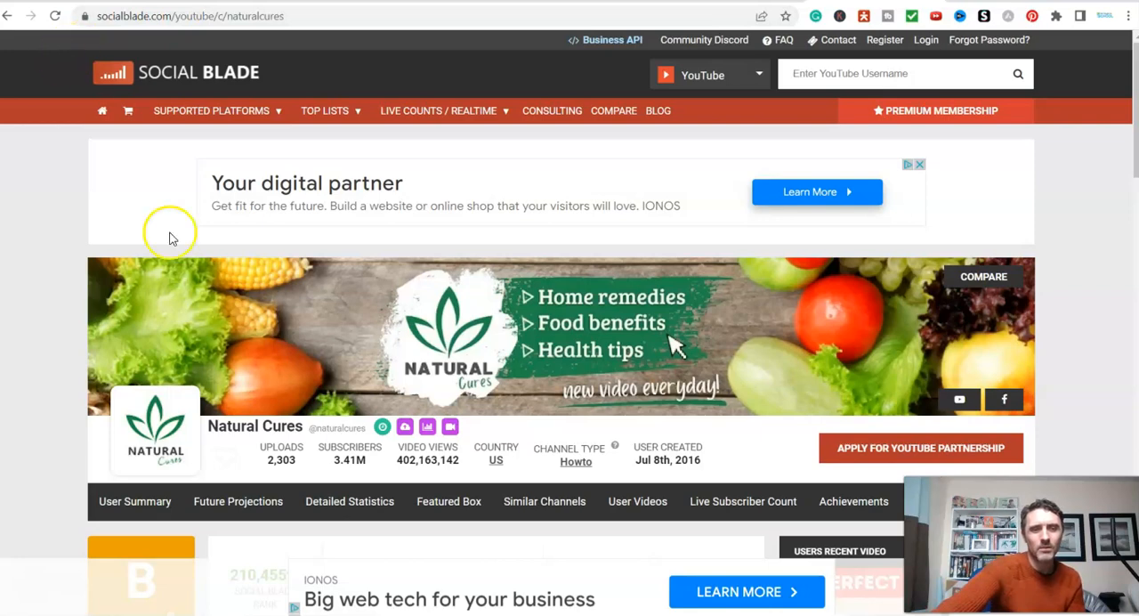
- Examine the Natural Cures channel summary on Social Blade, focusing on its estimated monthly earnings
scroll(423, 343, down, 1)
scroll(423, 342, down, 1)
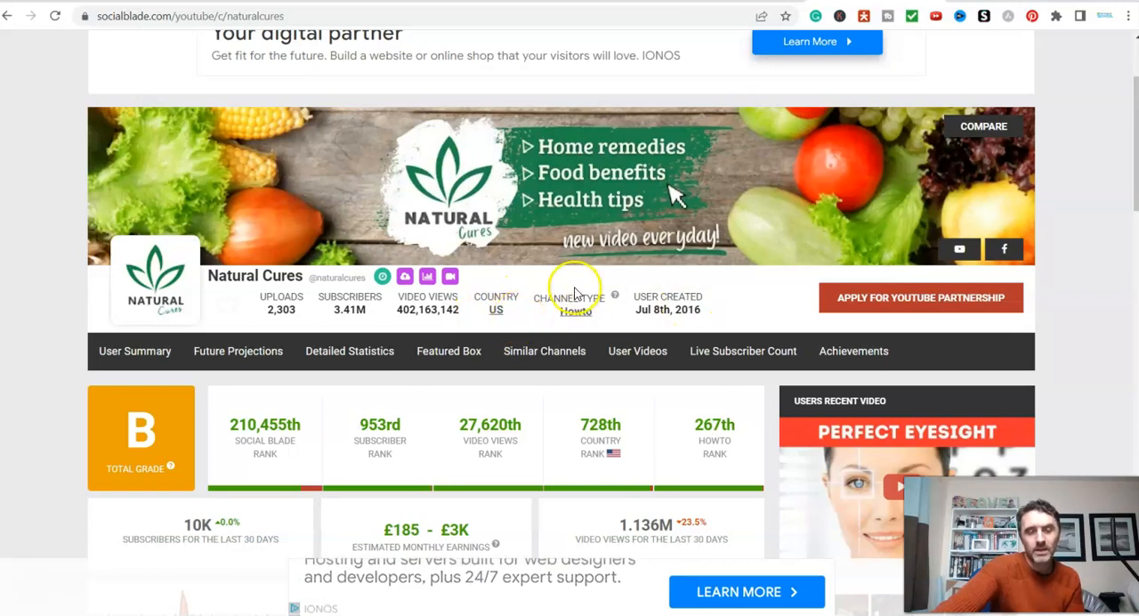
scroll(572, 288, down, 3)
drag(353, 245, 491, 249)
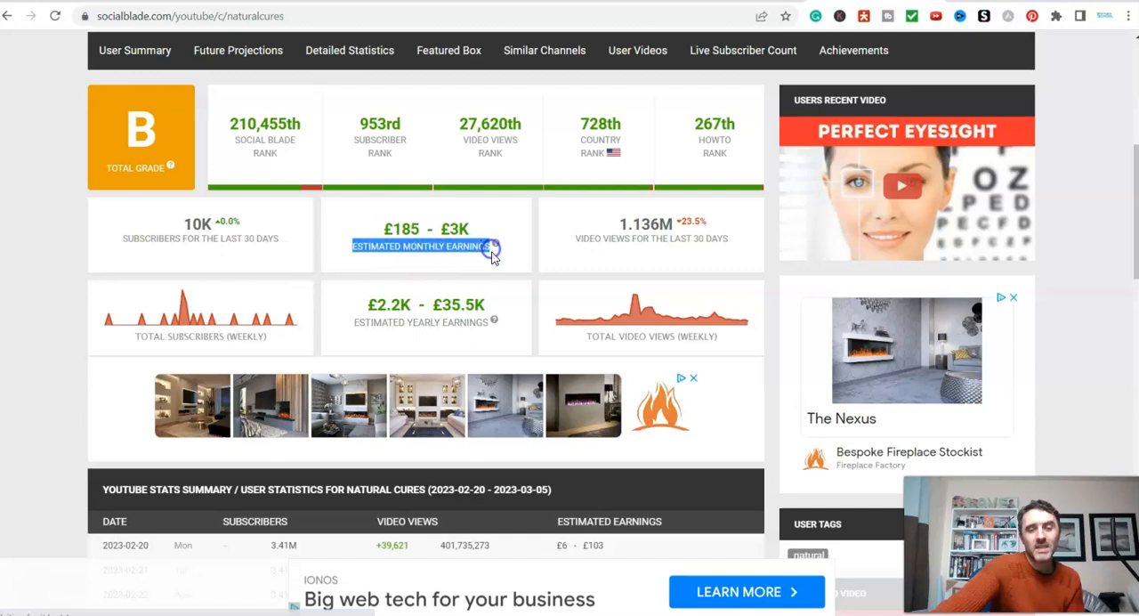
click(491, 251)
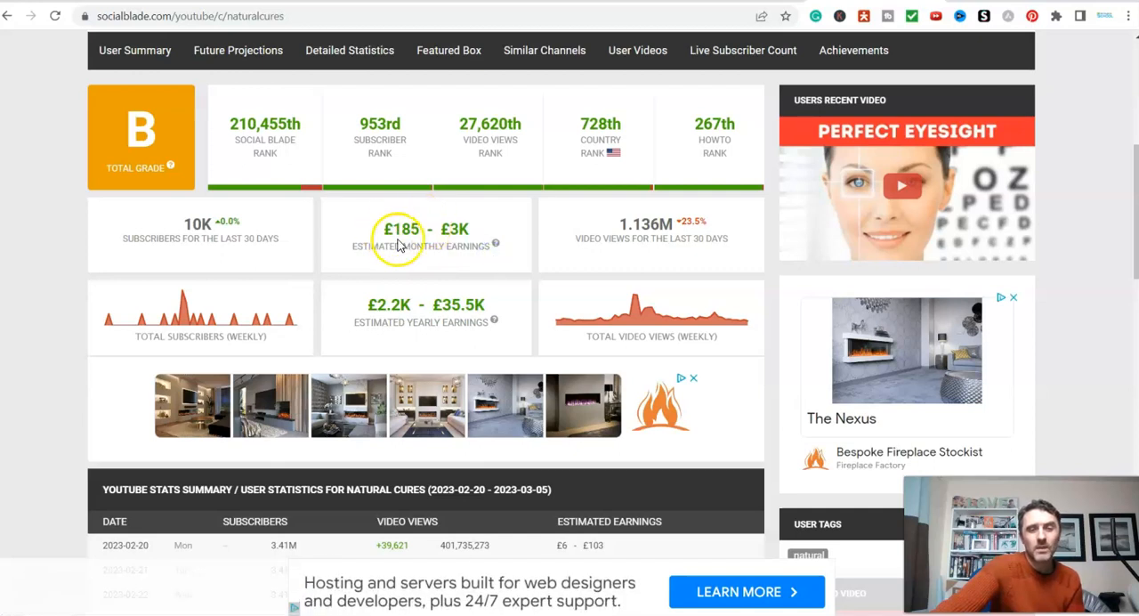
drag(385, 228, 466, 231)
click(422, 230)
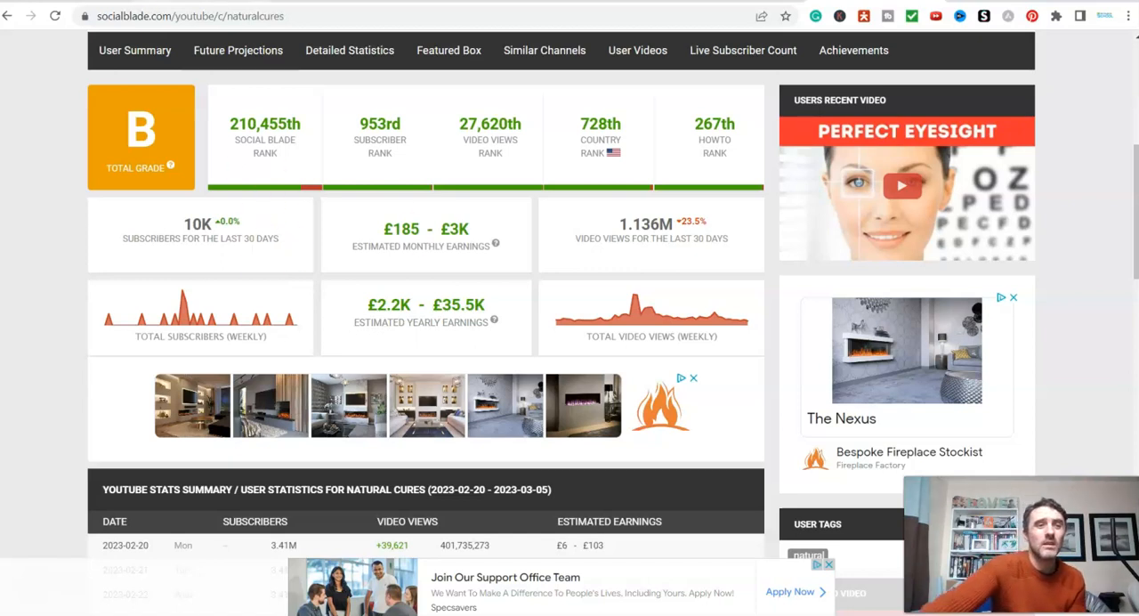
- Examine the daily video views and estimated earnings in Social Blade's statistics table for Natural Cures, and compare them with the channel summary
click(756, 1)
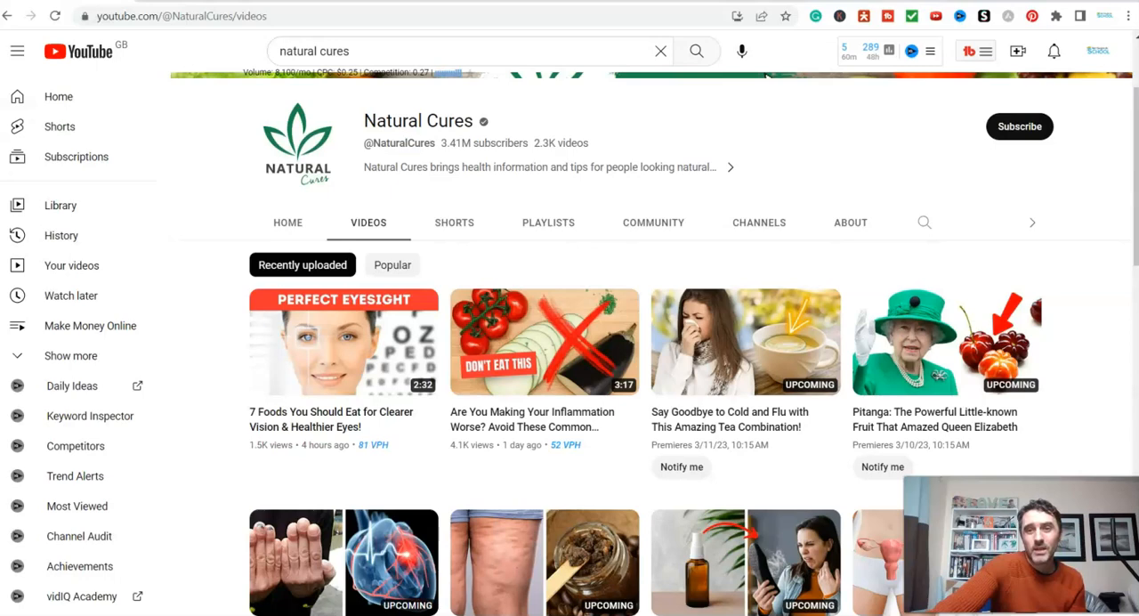
click(846, 0)
scroll(455, 327, down, 2)
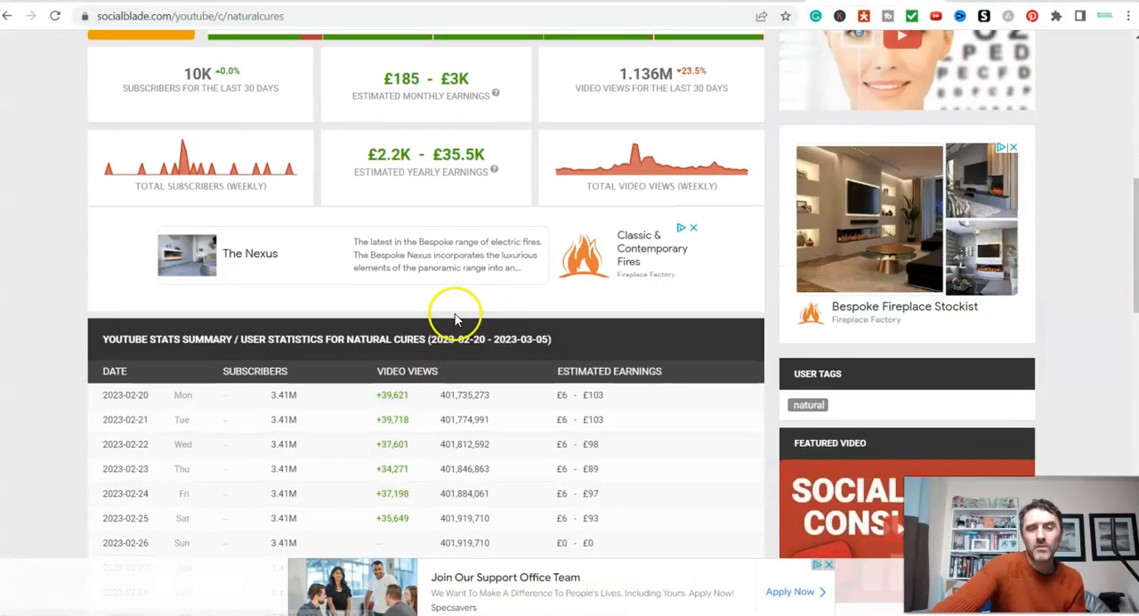
scroll(456, 325, down, 3)
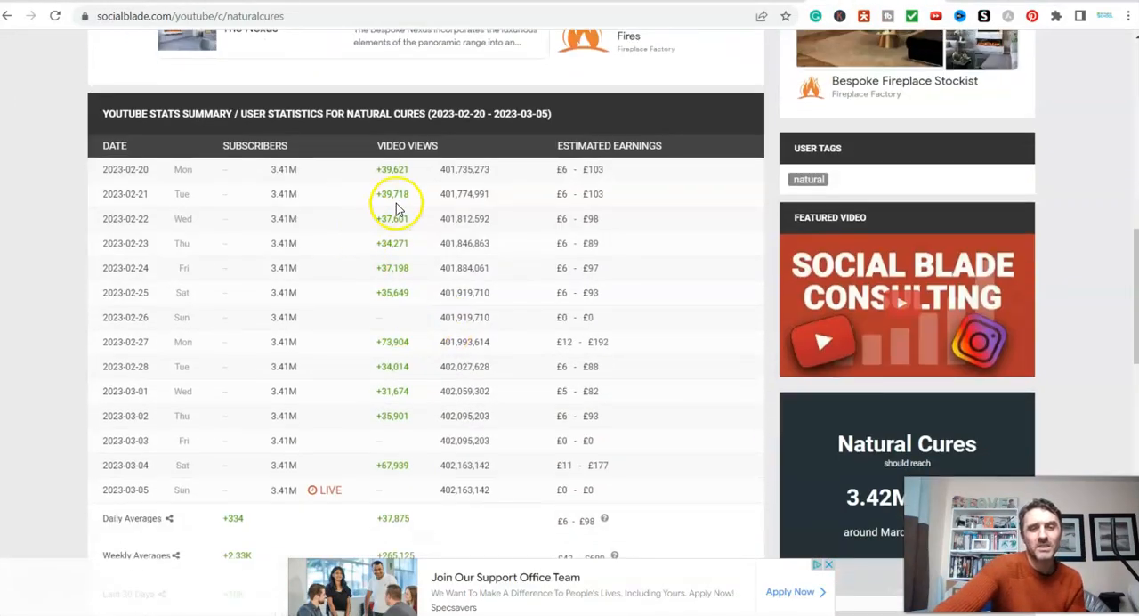
drag(375, 193, 417, 260)
drag(554, 170, 611, 170)
click(620, 237)
scroll(539, 405, down, 1)
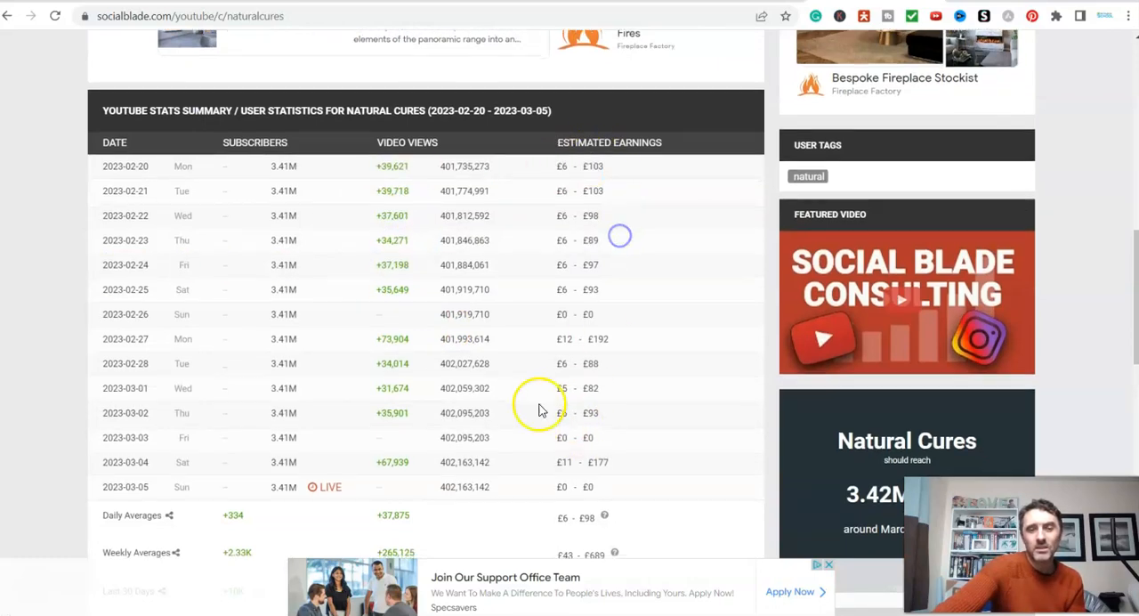
scroll(525, 405, down, 11)
scroll(394, 343, up, 11)
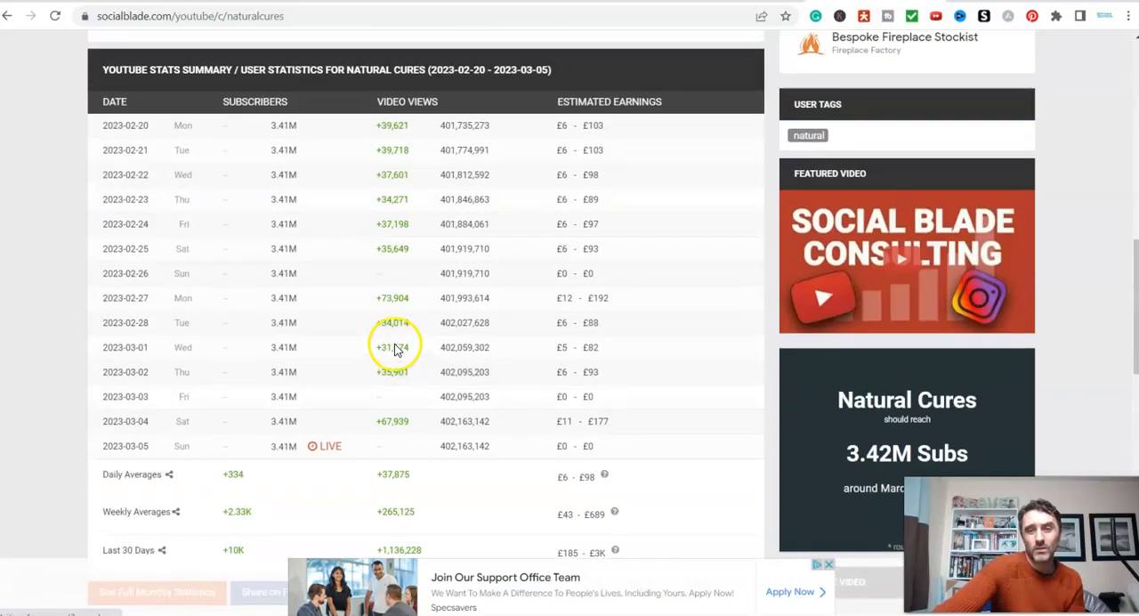
scroll(394, 347, up, 9)
scroll(449, 250, down, 3)
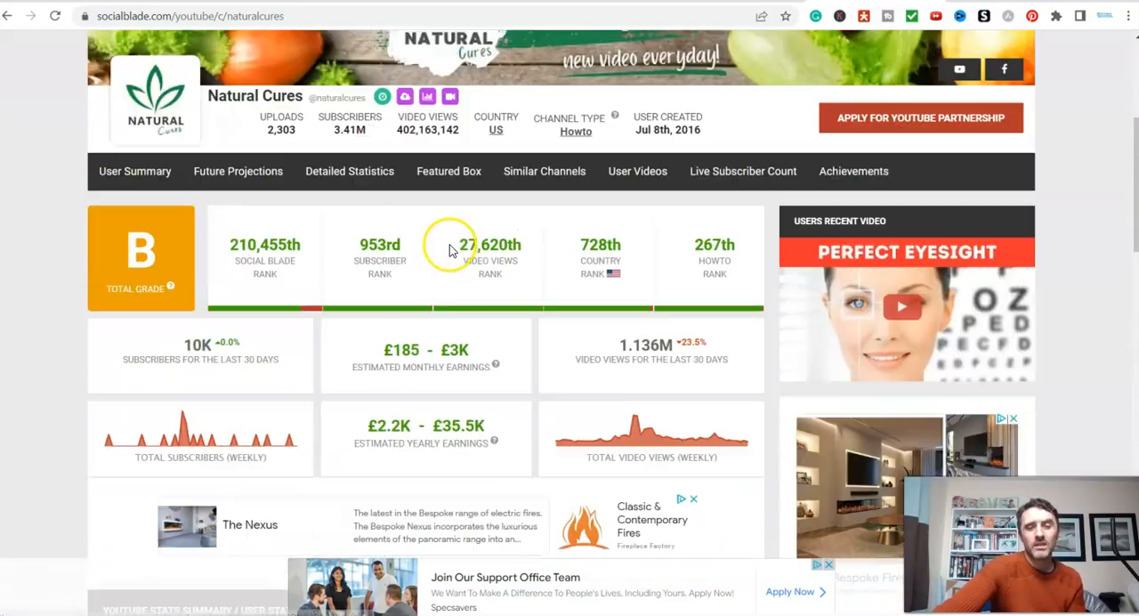
scroll(449, 250, down, 1)
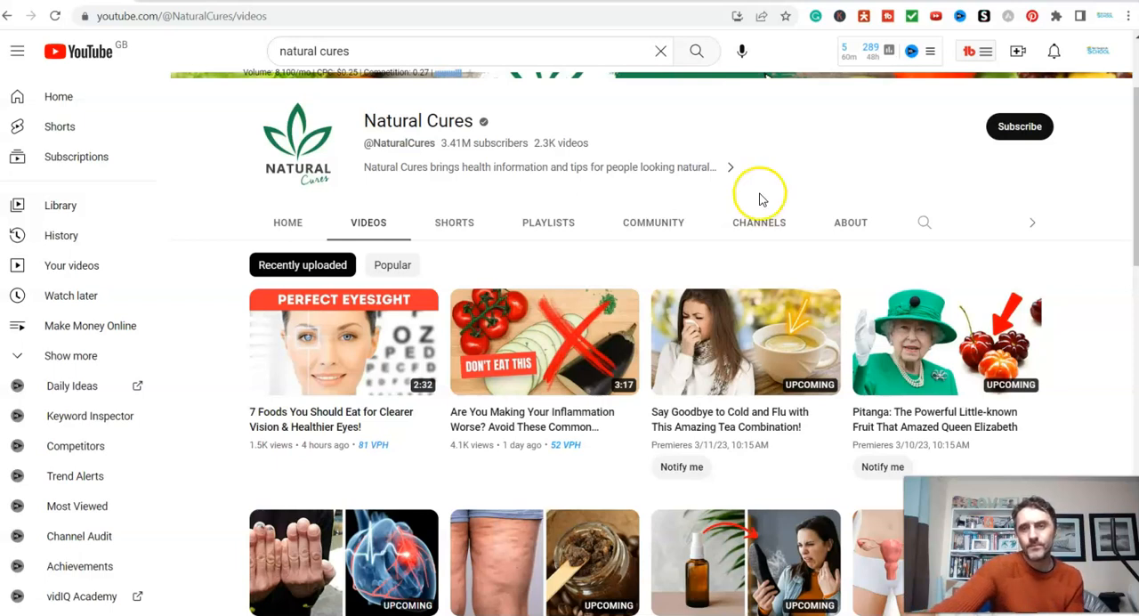
- Open the Jasper templates page at app.conversion.ai/templates in a new browser tab
click(969, 1)
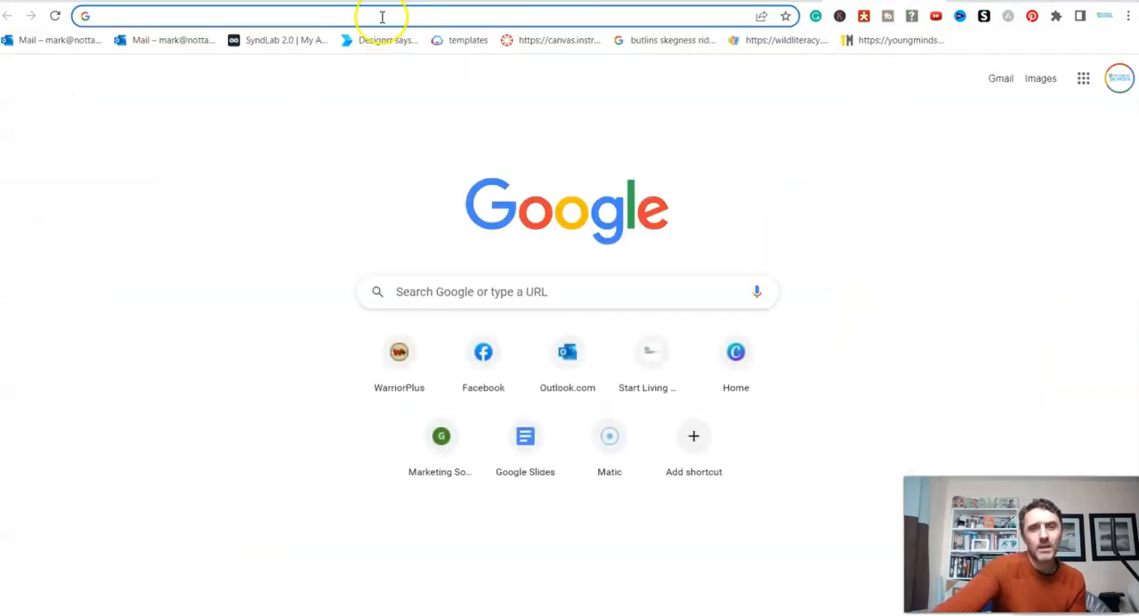
click(463, 40)
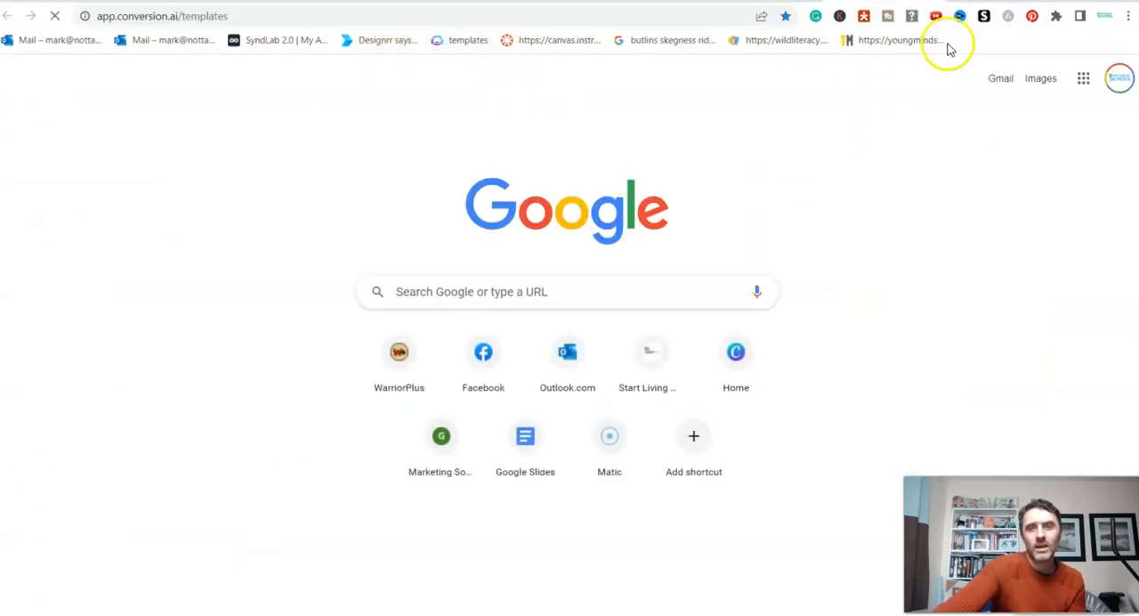
- Search Google for "jasper ai software" in a new browser tab
click(968, 1)
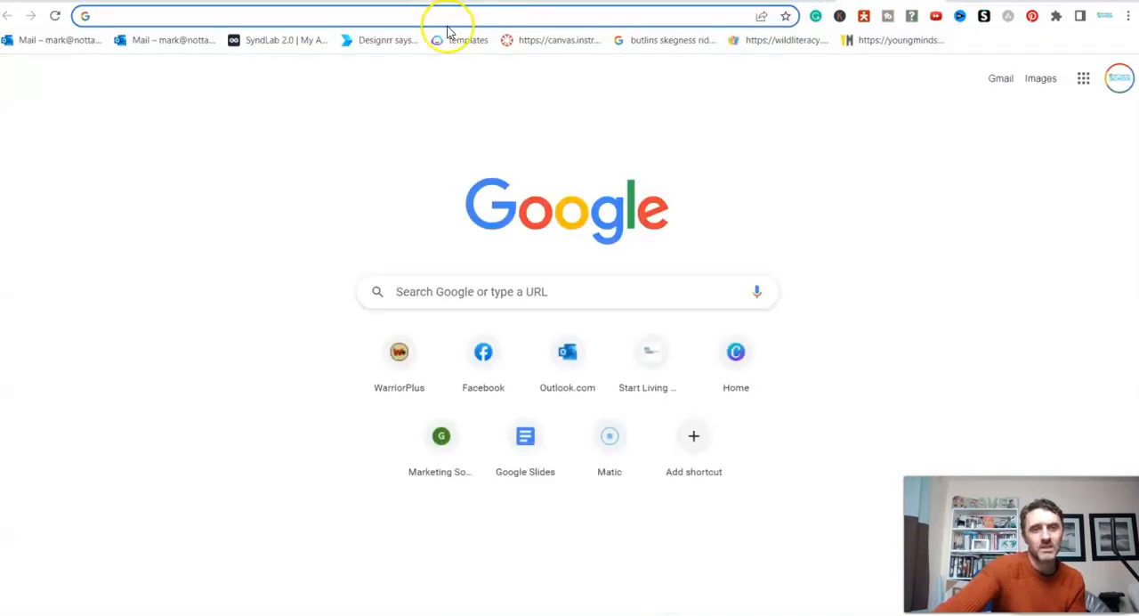
text(jasper)
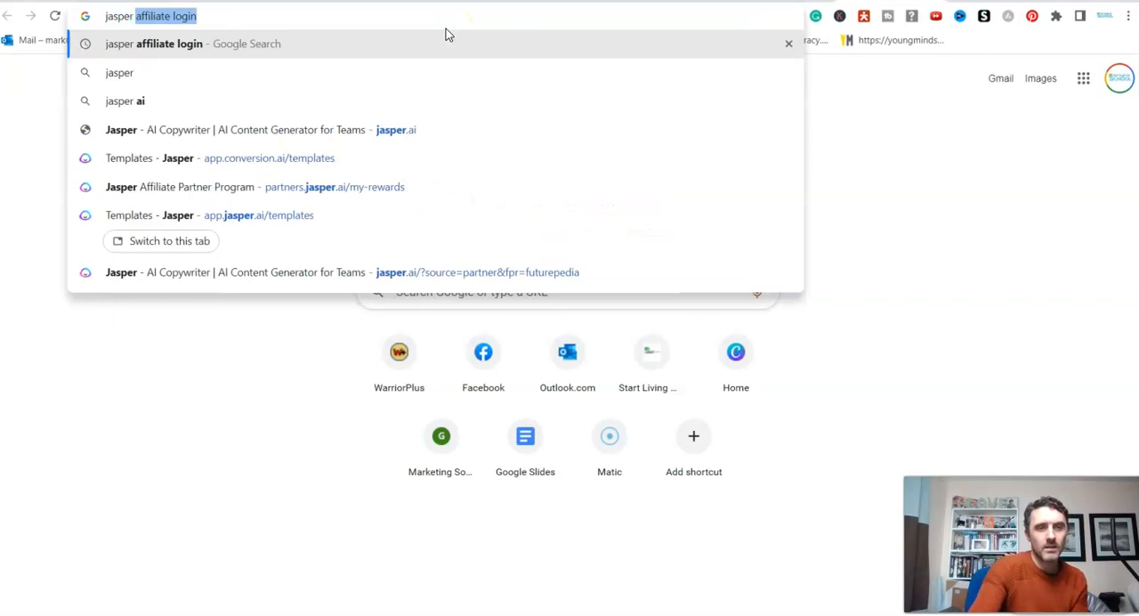
text( a)
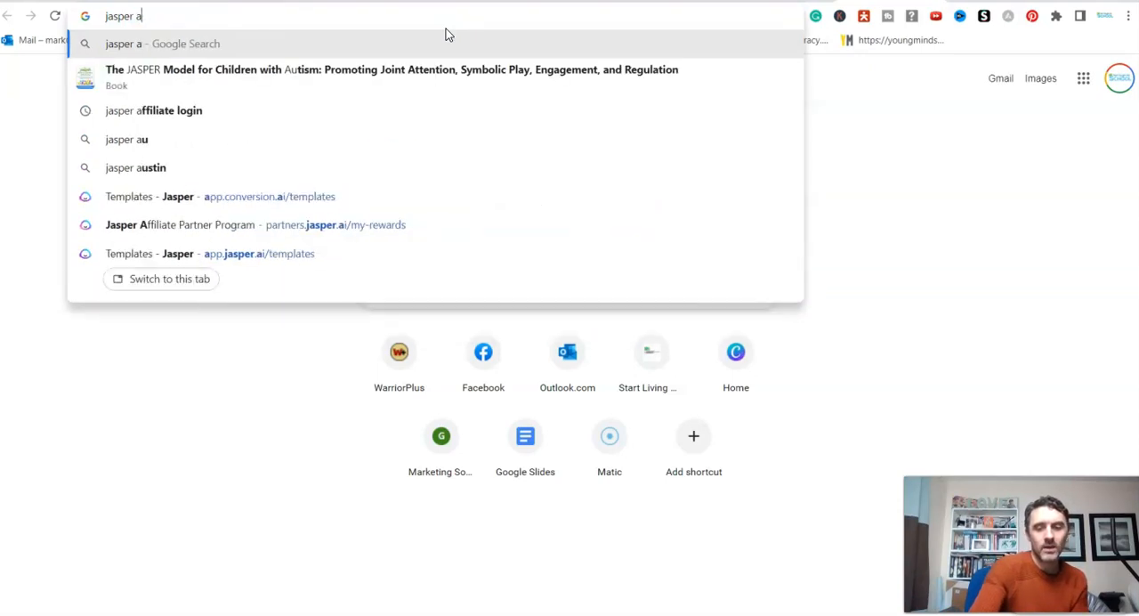
text(i software)
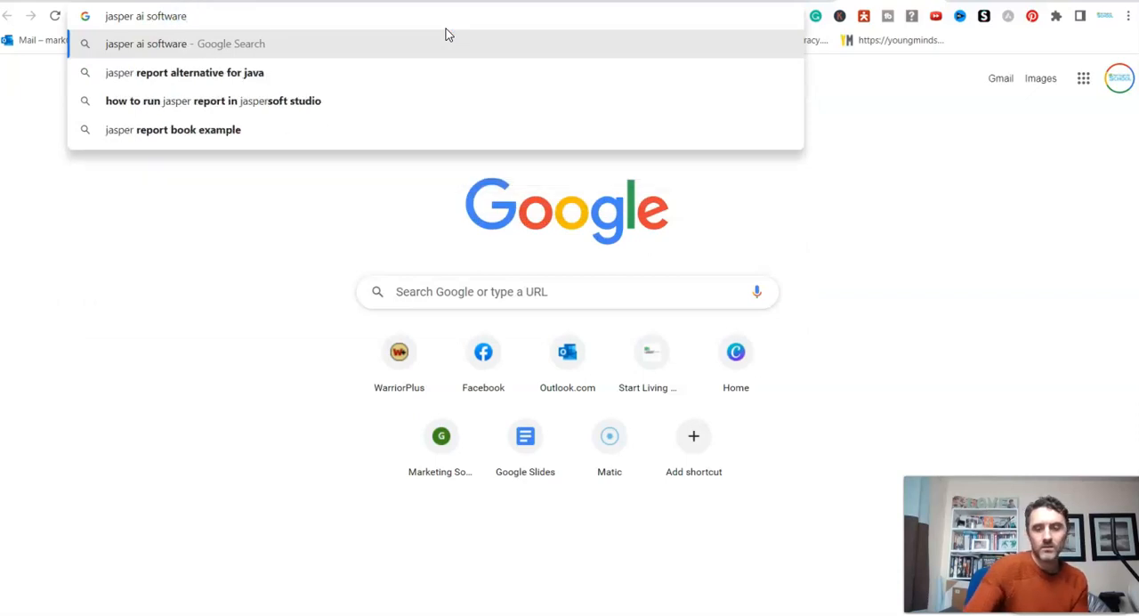
key(Return)
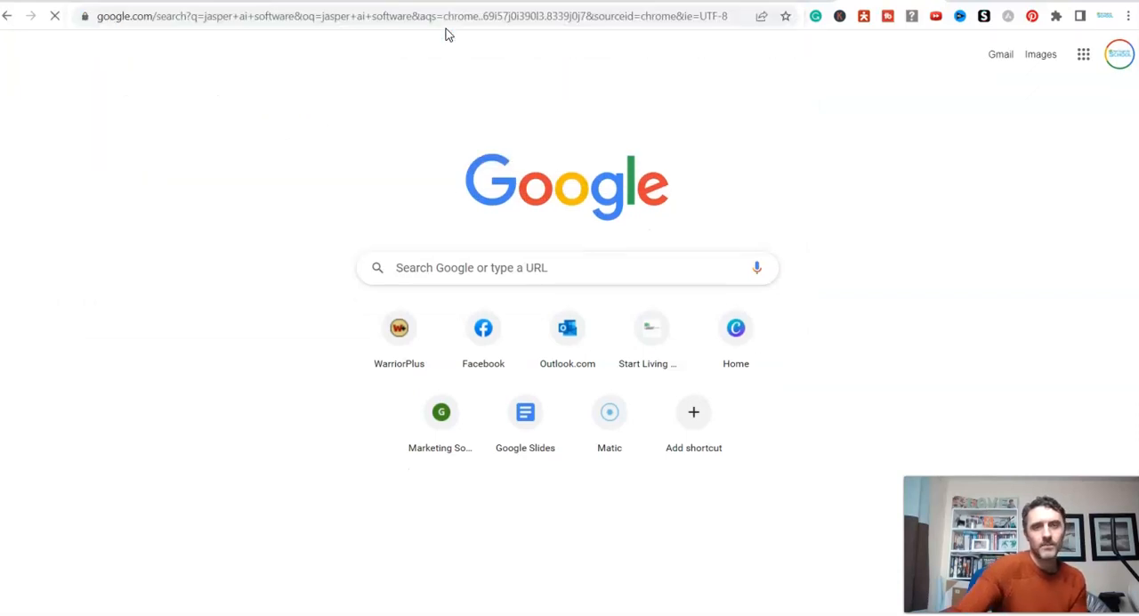
- Open the jasper.ai website and examine its homepage, including the content types and the list of features and benefits
scroll(209, 271, down, 4)
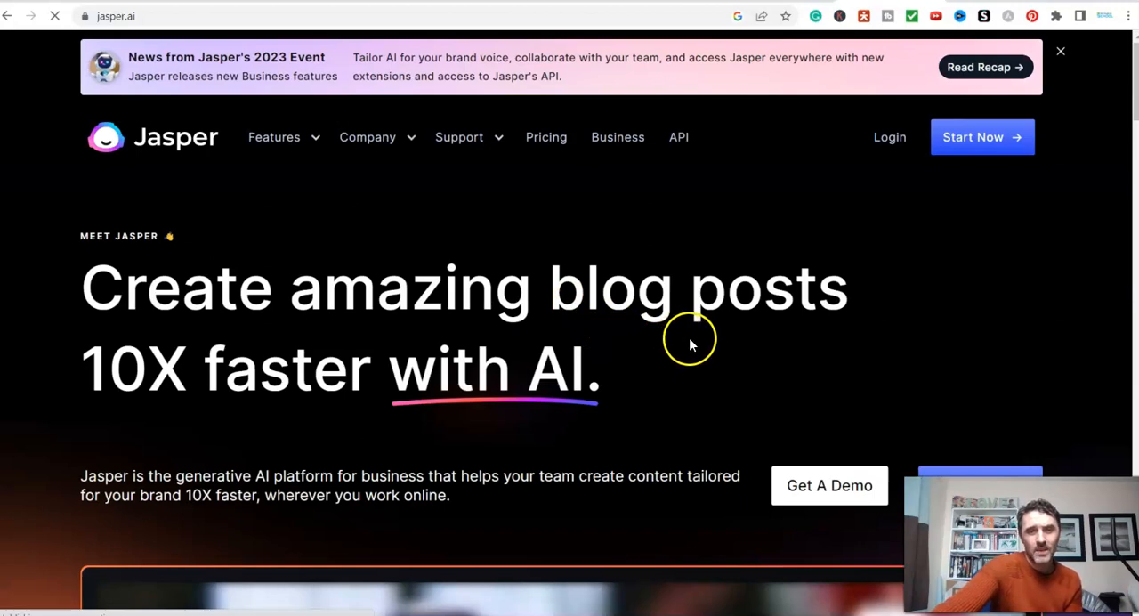
scroll(687, 333, down, 10)
scroll(652, 313, down, 5)
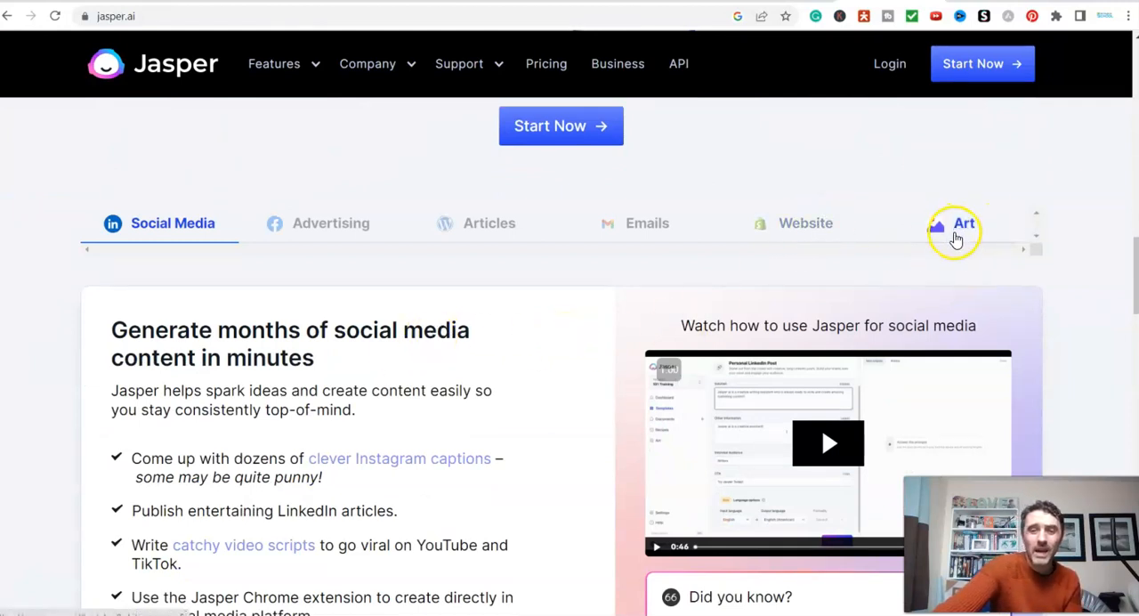
scroll(593, 371, down, 6)
scroll(581, 383, down, 15)
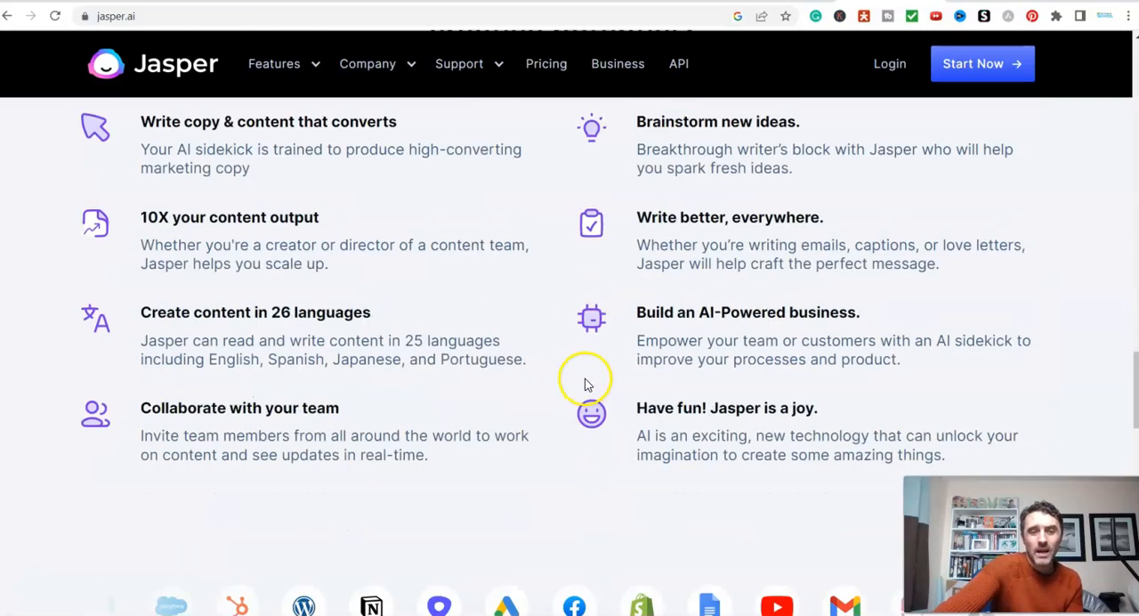
scroll(586, 378, down, 2)
scroll(571, 386, up, 10)
scroll(587, 422, up, 20)
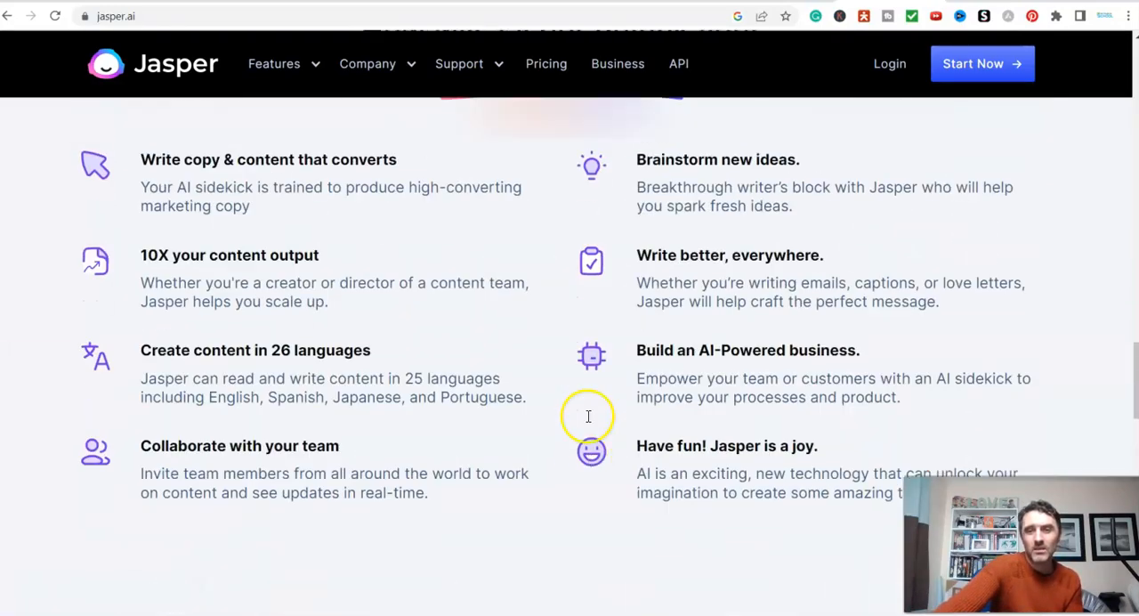
scroll(564, 442, up, 3)
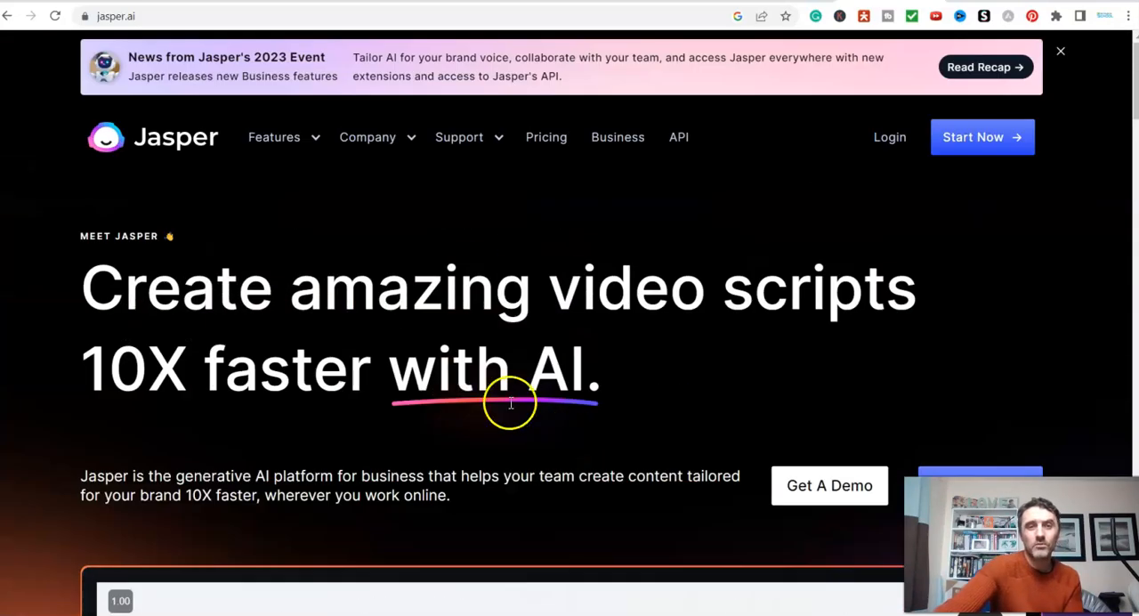
- Open nottaughtatschool.co.uk/jasper and examine the free-words offer on Jasper's free trial page
click(273, 14)
text(nottaughtatschool.co.uk)
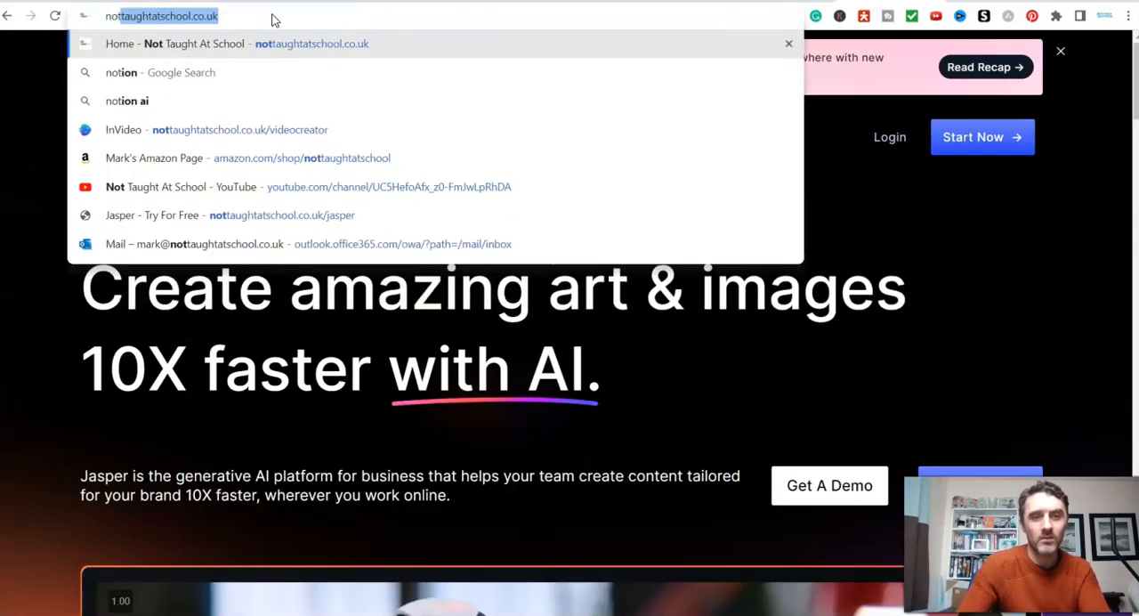
key(End)
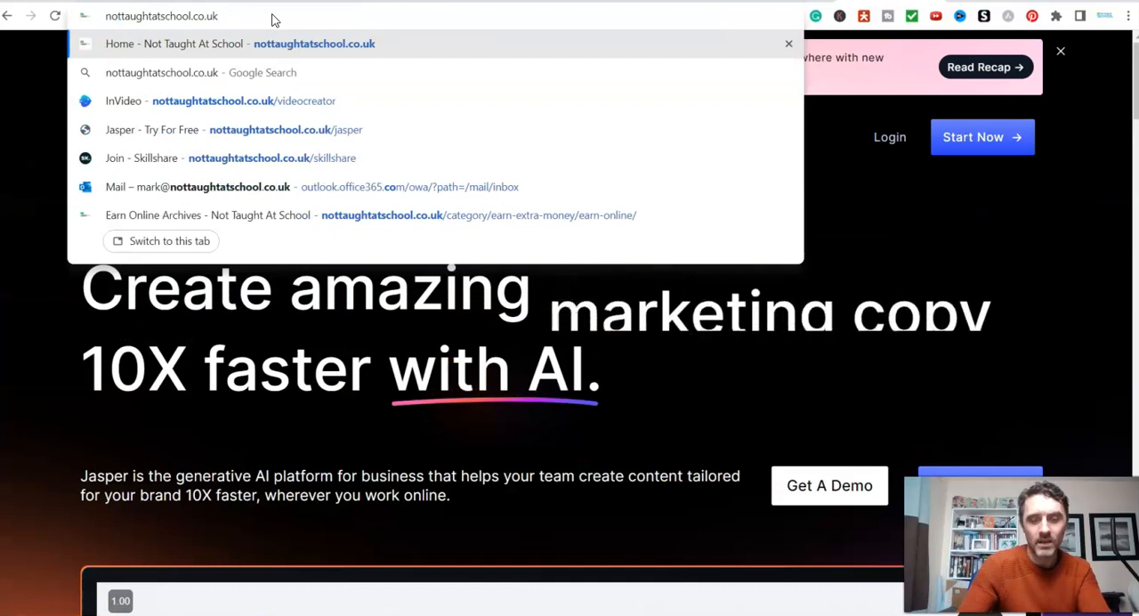
text(/jasp)
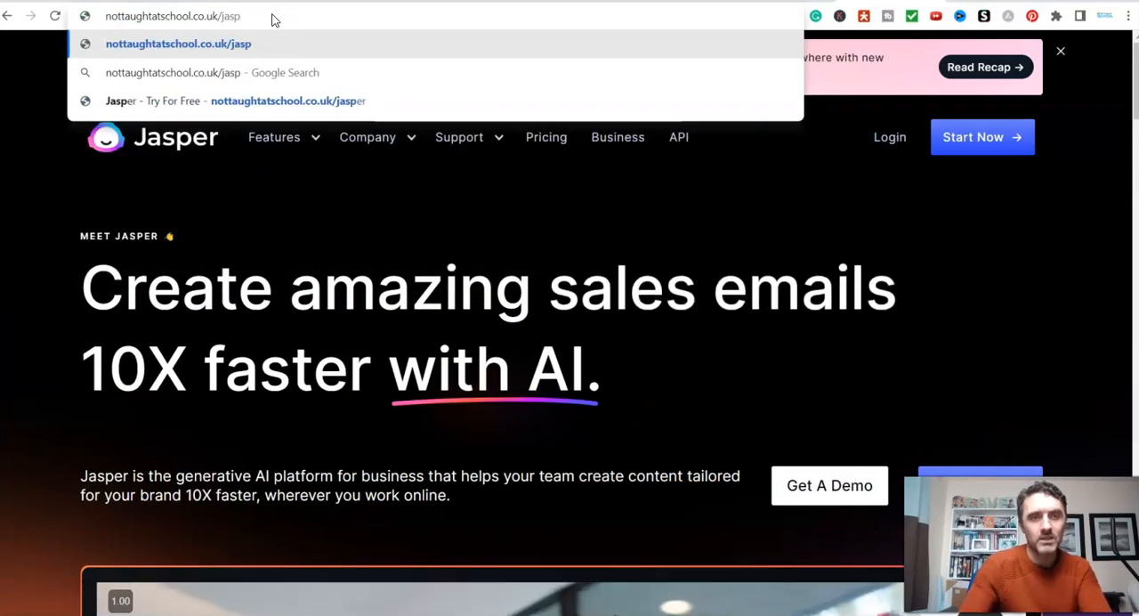
click(311, 104)
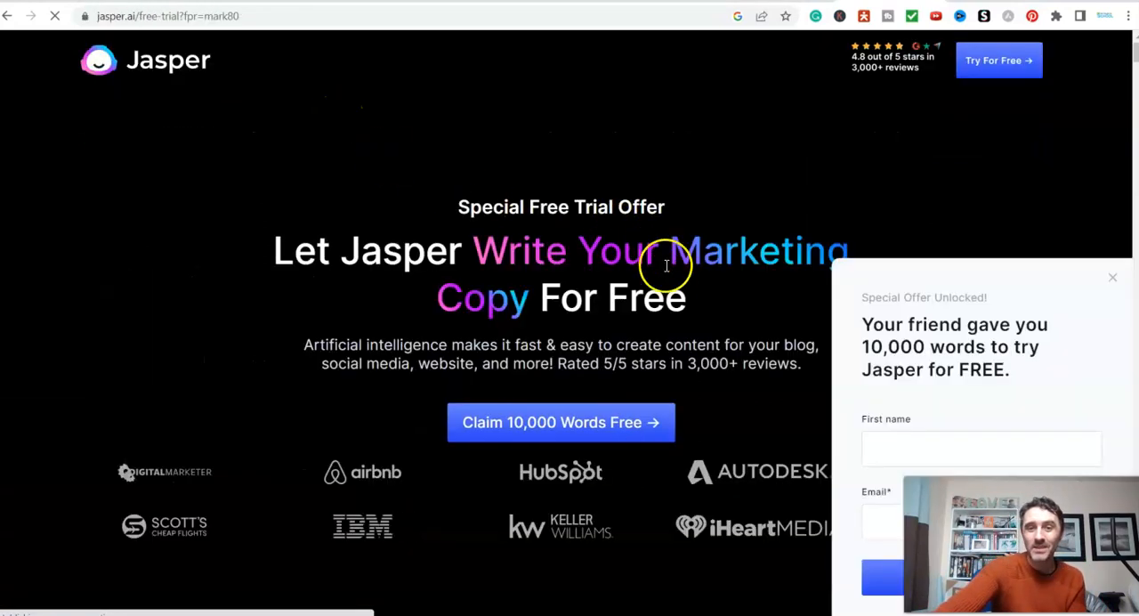
drag(866, 347, 1037, 371)
click(1039, 375)
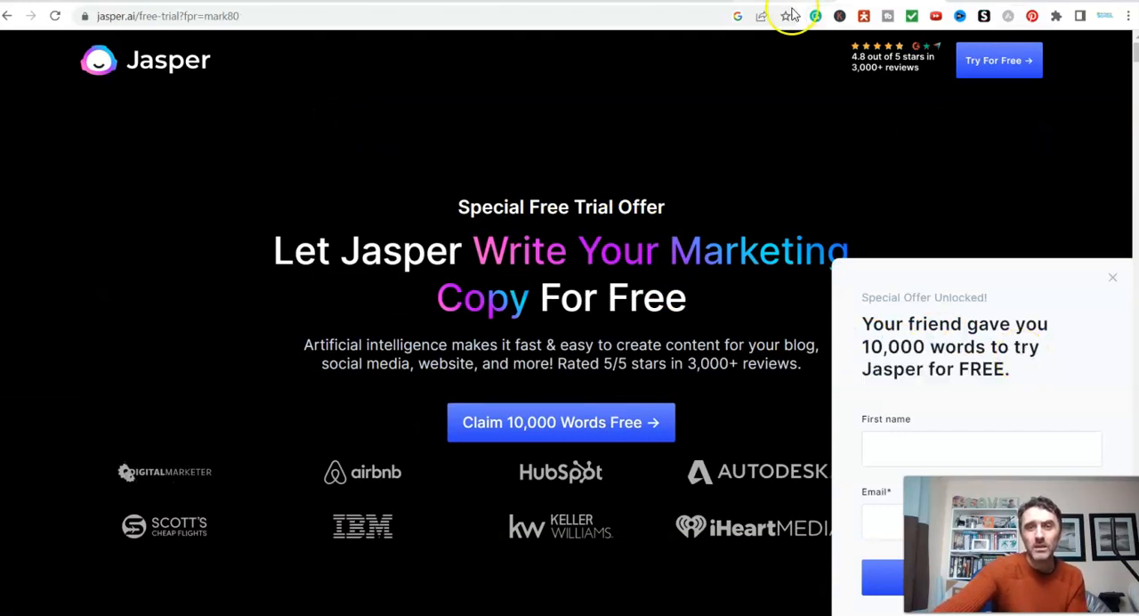
drag(865, 348, 979, 369)
click(981, 368)
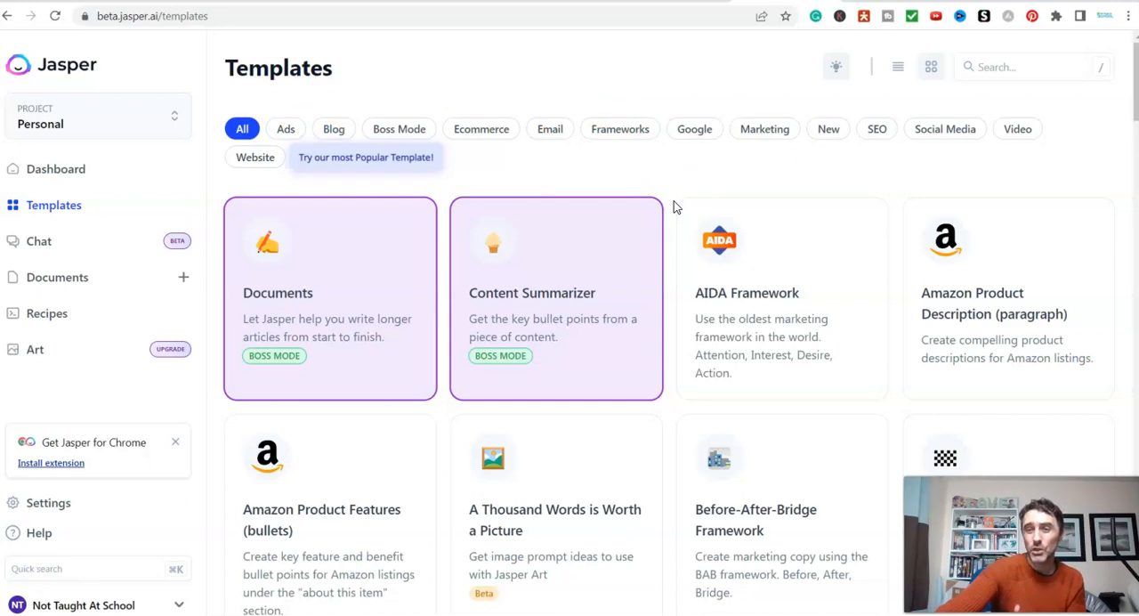
- Filter the Jasper templates by Video and look through the YouTube templates, down to Video Topic Ideas
click(1018, 131)
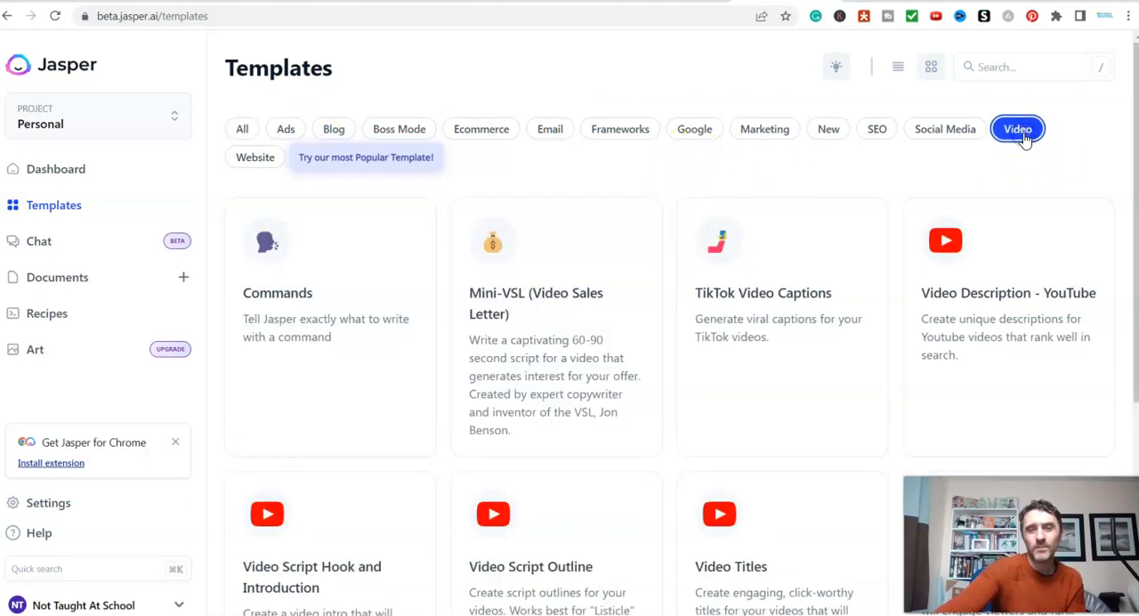
scroll(872, 334, down, 1)
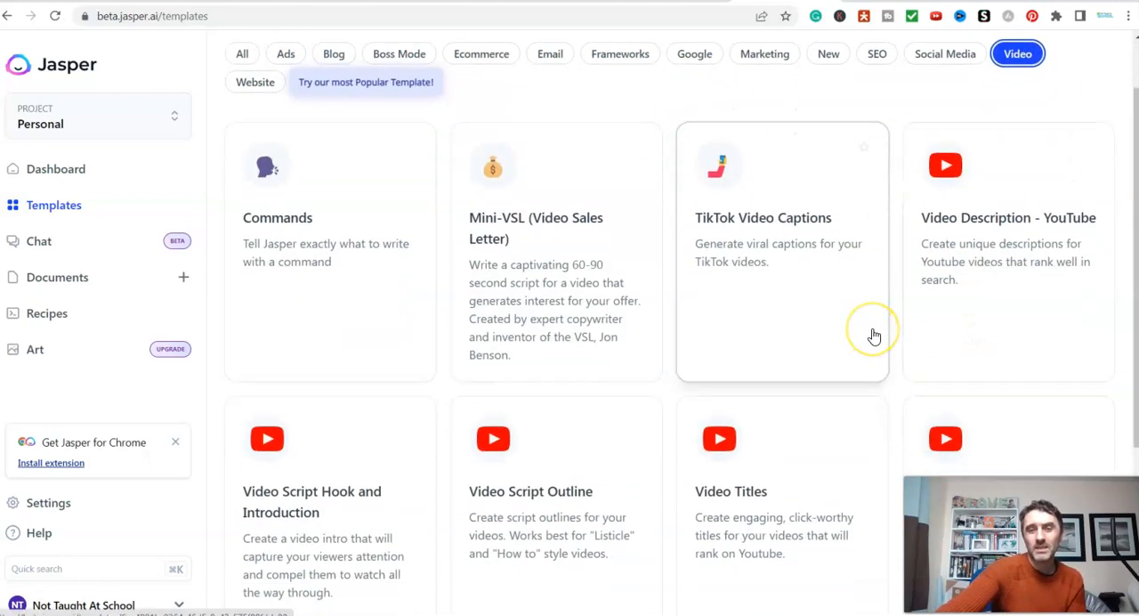
scroll(885, 325, down, 3)
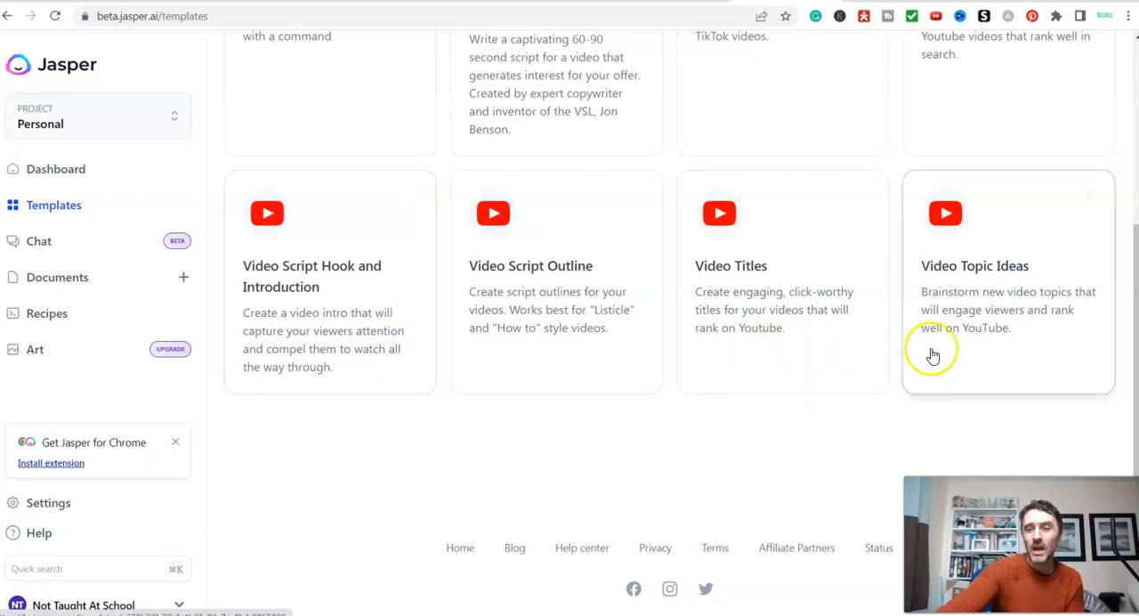
scroll(933, 356, up, 4)
- Show all Jasper templates again and browse the blog, Facebook, Google and marketing templates
click(245, 129)
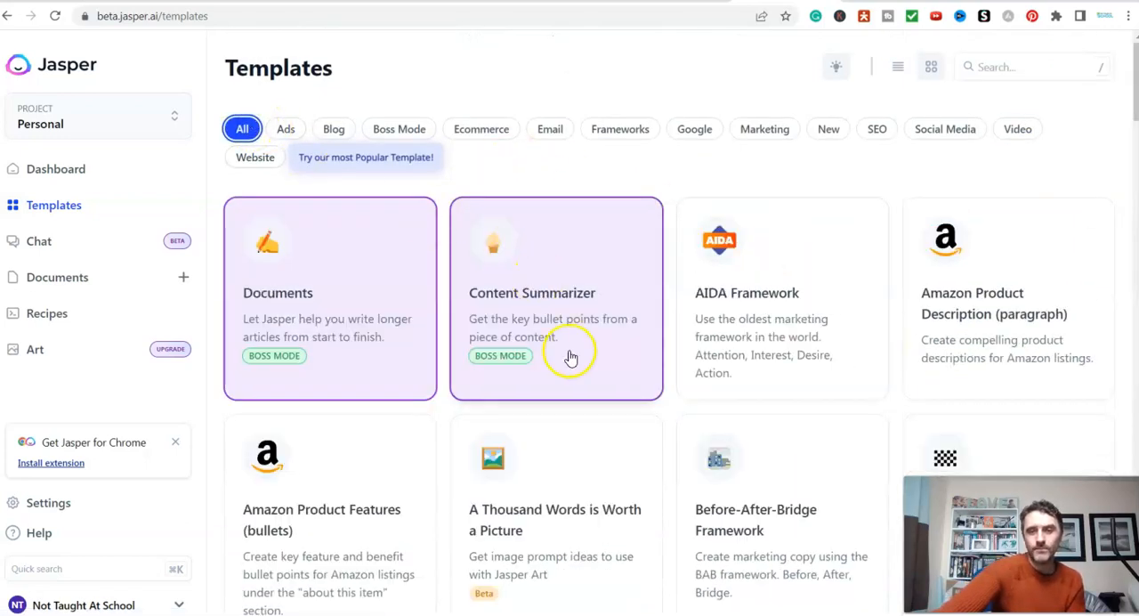
scroll(623, 338, down, 2)
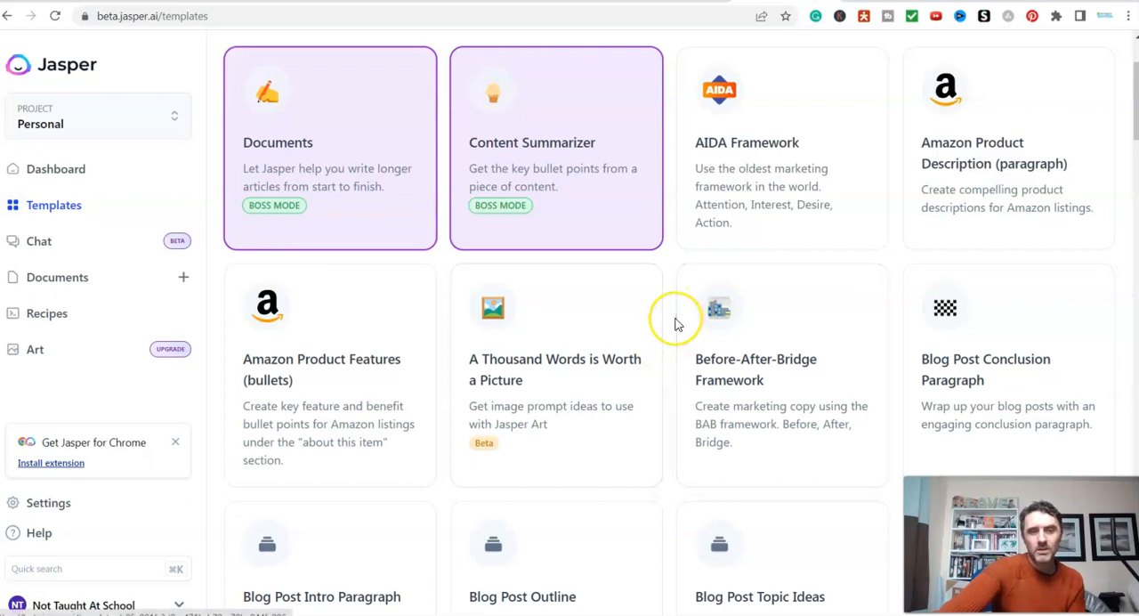
scroll(674, 325, down, 2)
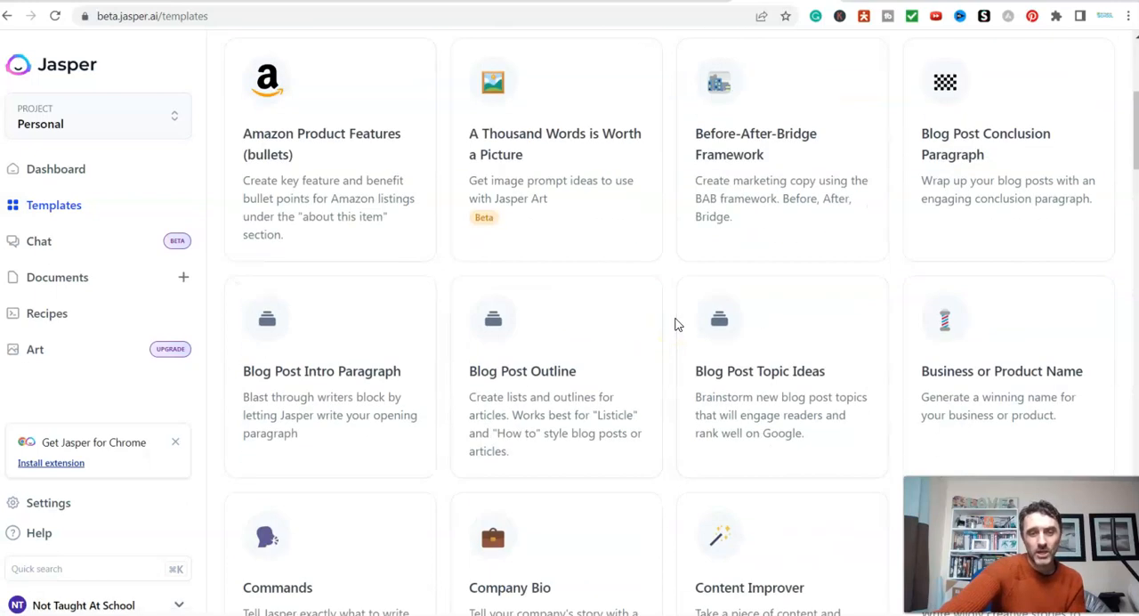
scroll(675, 325, down, 3)
scroll(672, 334, down, 2)
scroll(672, 337, down, 3)
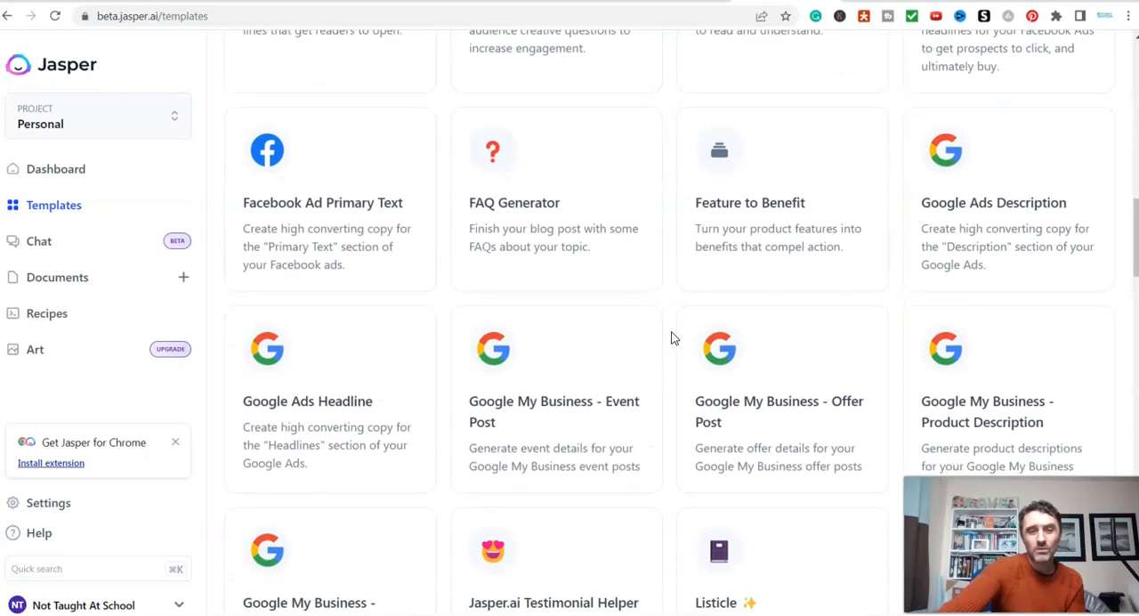
scroll(672, 338, down, 3)
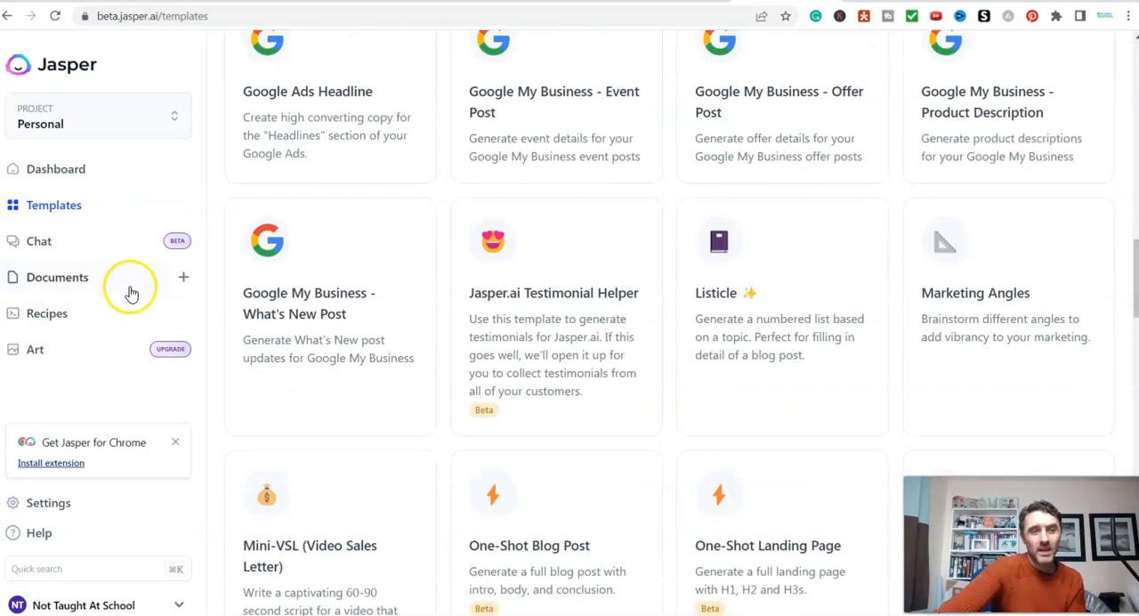
- Open Jasper Chat, and switch to YouTube to browse the Natural Cures channel's recent uploads for a script topic
click(40, 241)
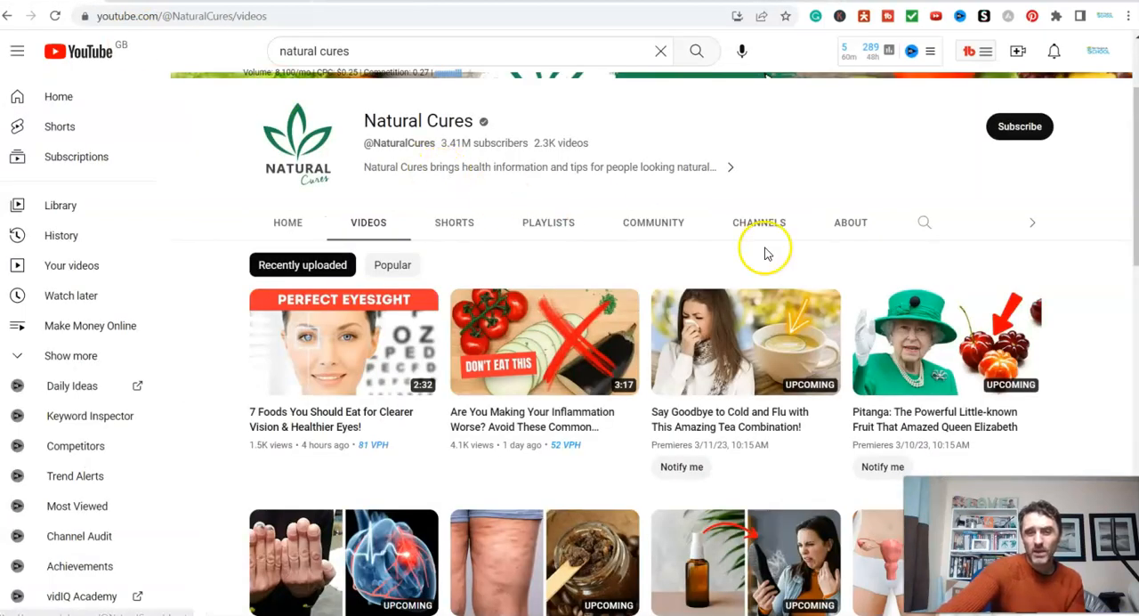
scroll(1124, 466, down, 2)
scroll(1121, 436, down, 2)
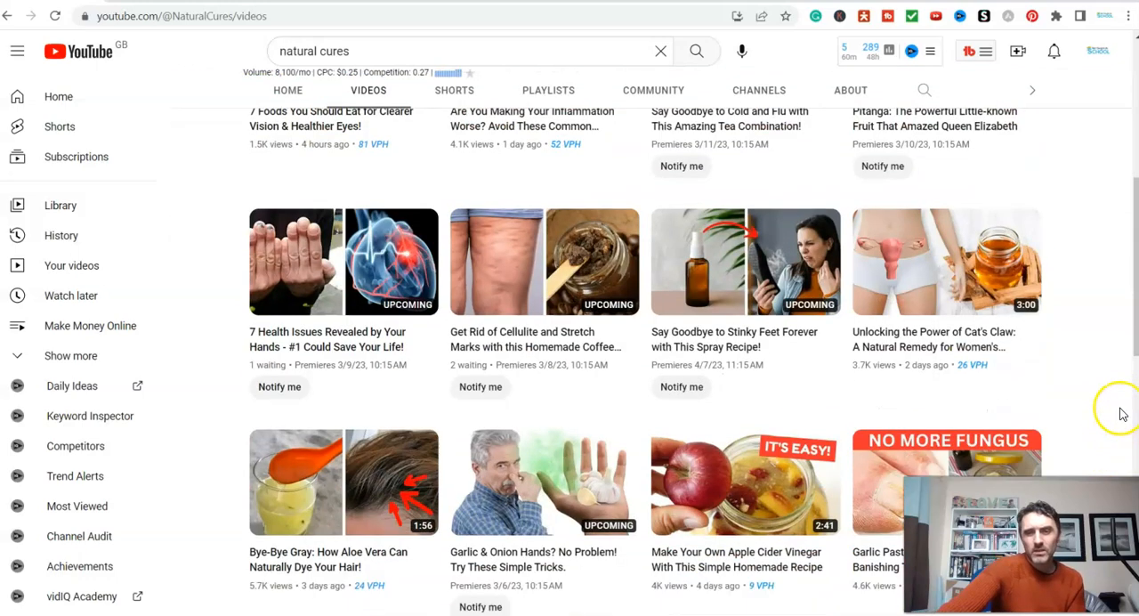
scroll(1113, 409, down, 3)
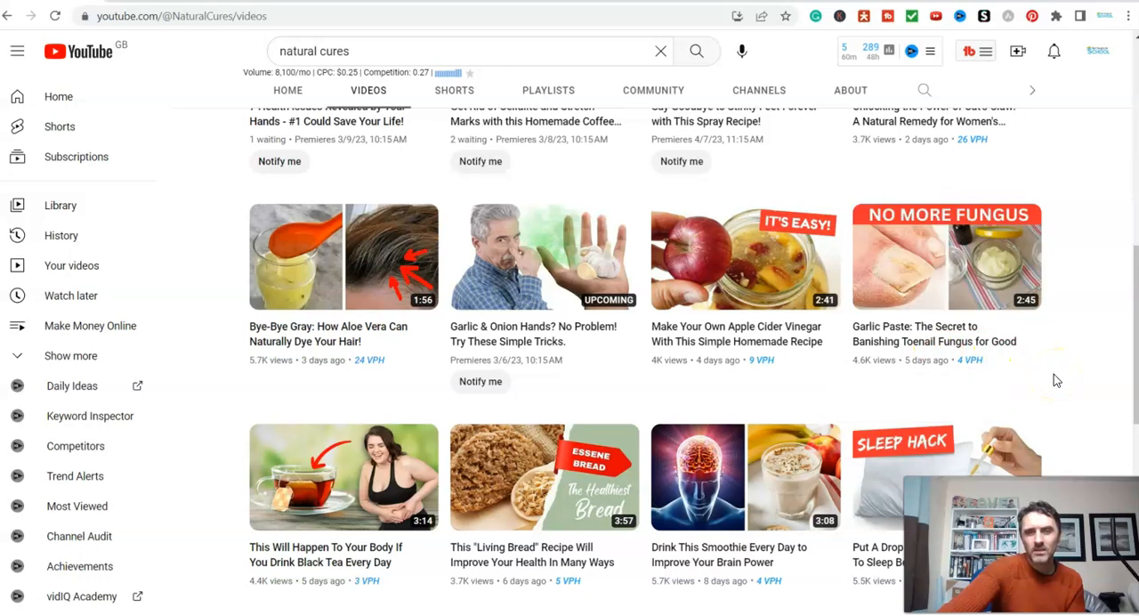
scroll(1054, 374, down, 3)
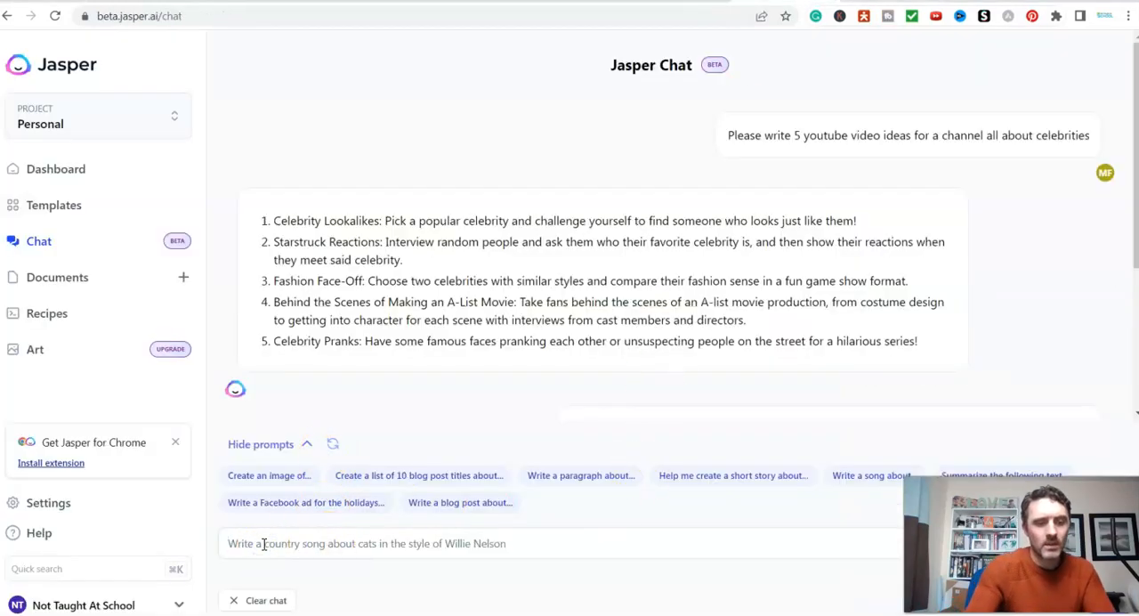
- Send Jasper Chat the prompt "Write a youtube script about the following.... 5 reasons everyone should use garlic daily" and review the script
text(W)
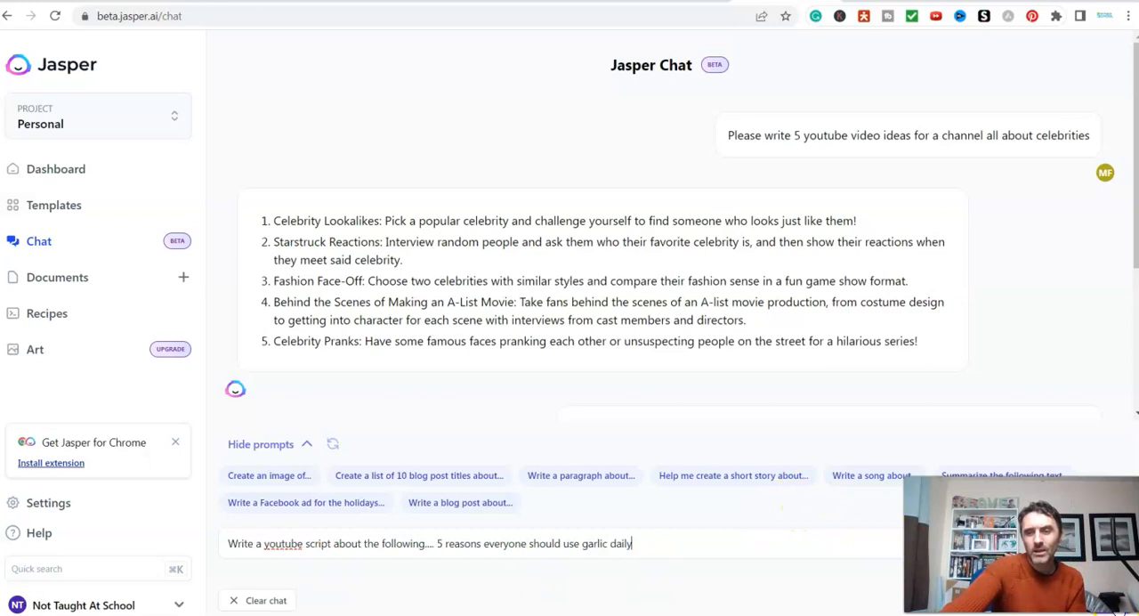
key(Return)
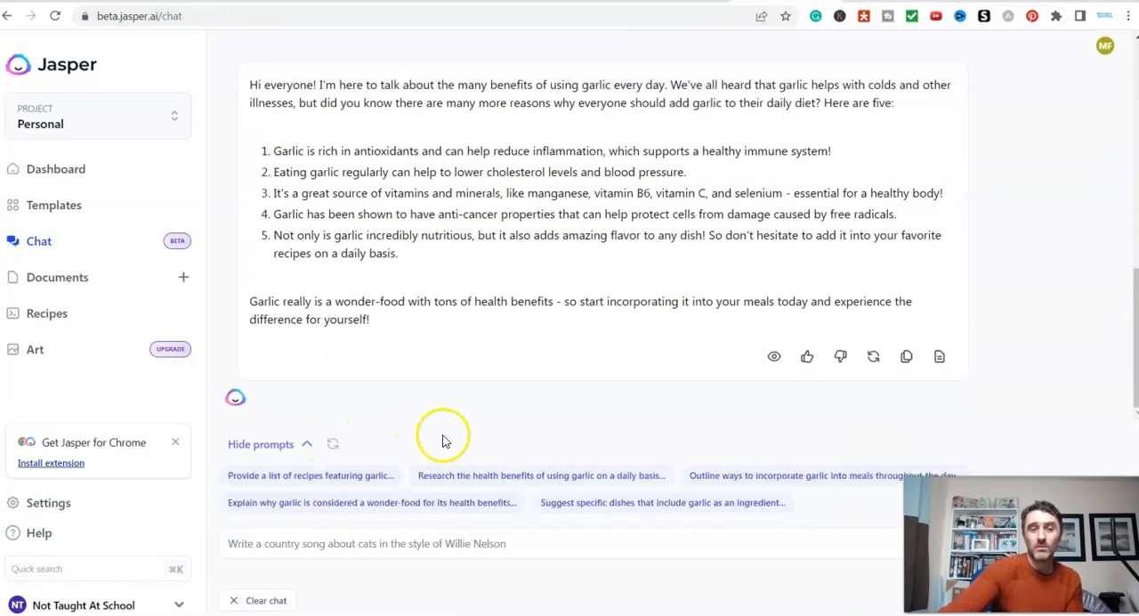
scroll(417, 234, up, 2)
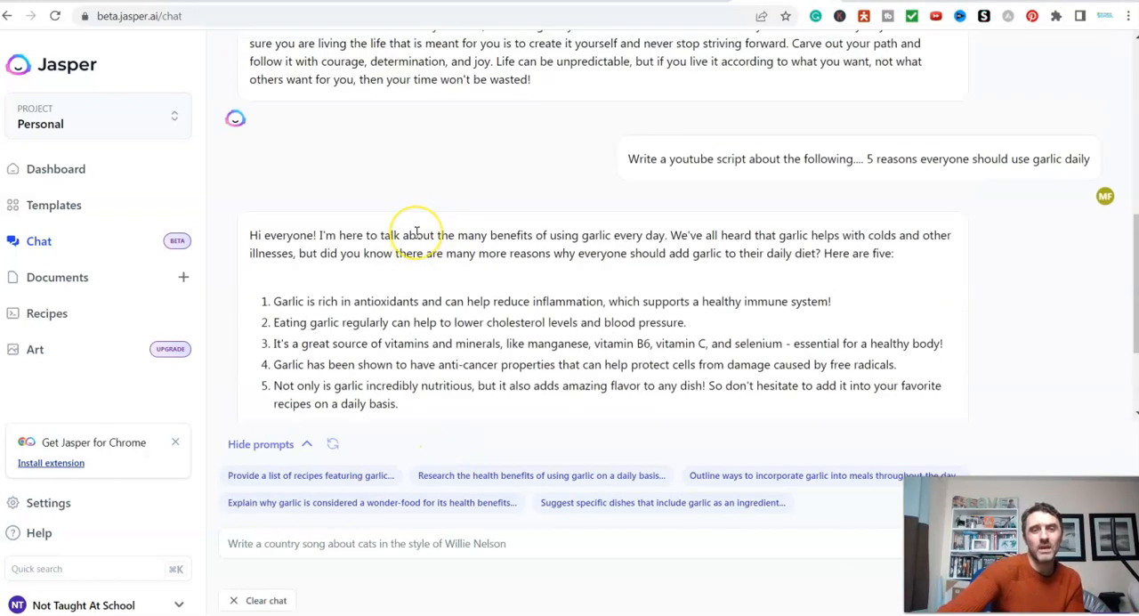
scroll(415, 231, down, 1)
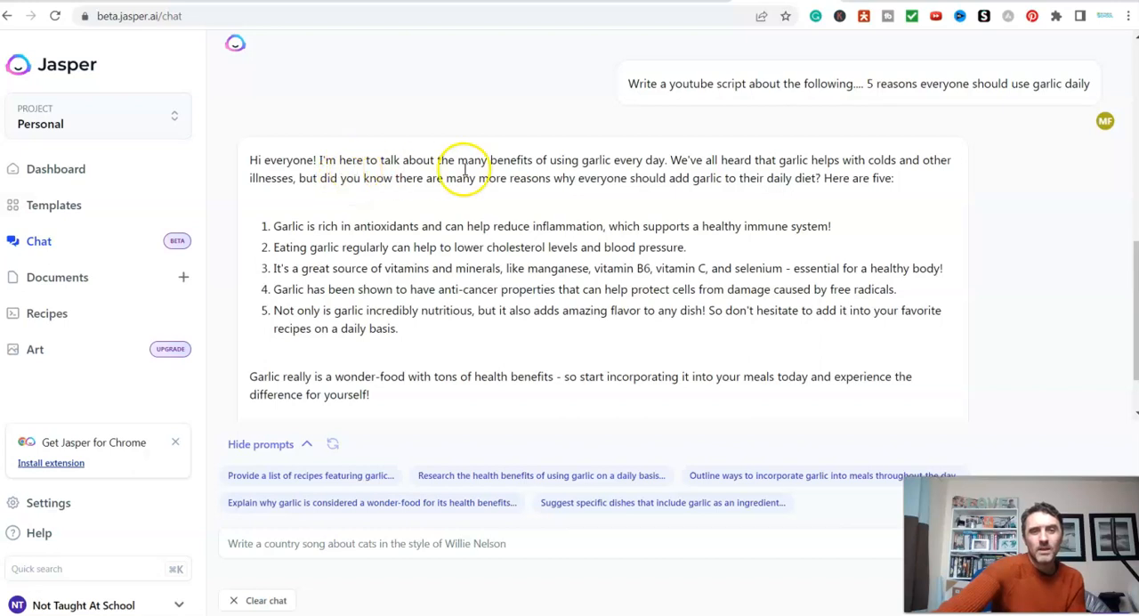
drag(669, 178, 819, 213)
click(824, 216)
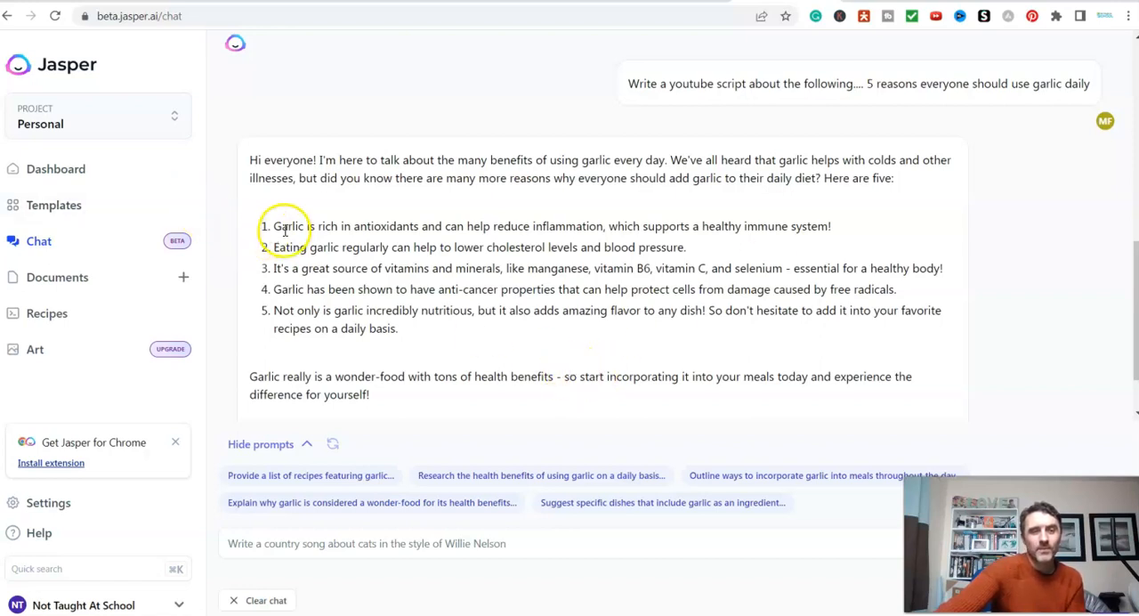
- Copy the script's first reason about antioxidants, send it to the chat after "expand on this sentence.....", and review the expanded paragraph
drag(274, 226, 799, 226)
right_click(852, 226)
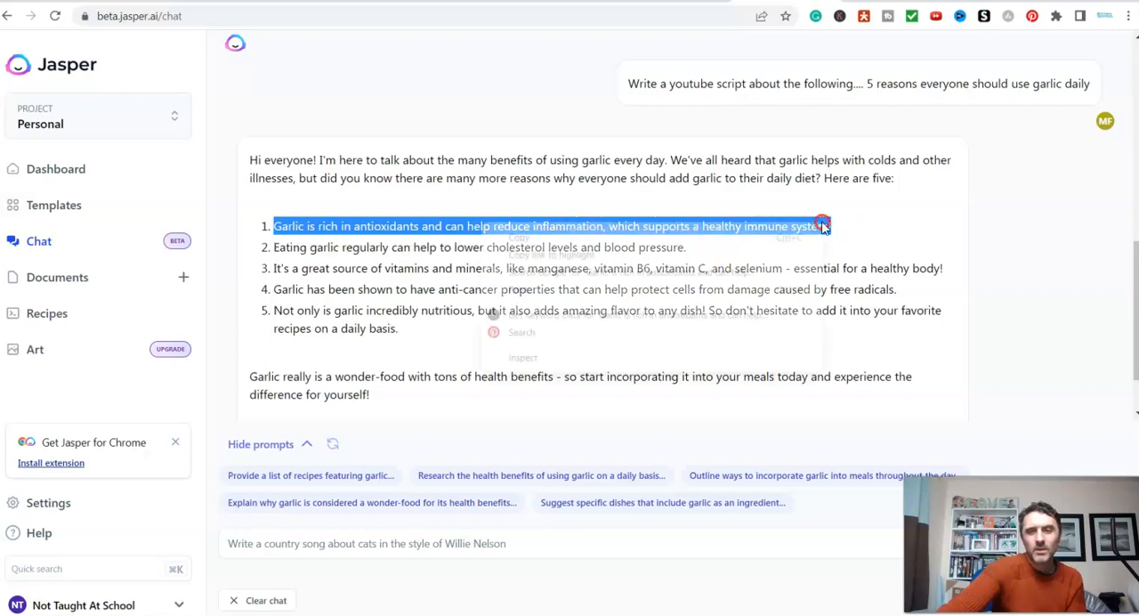
click(757, 231)
click(362, 541)
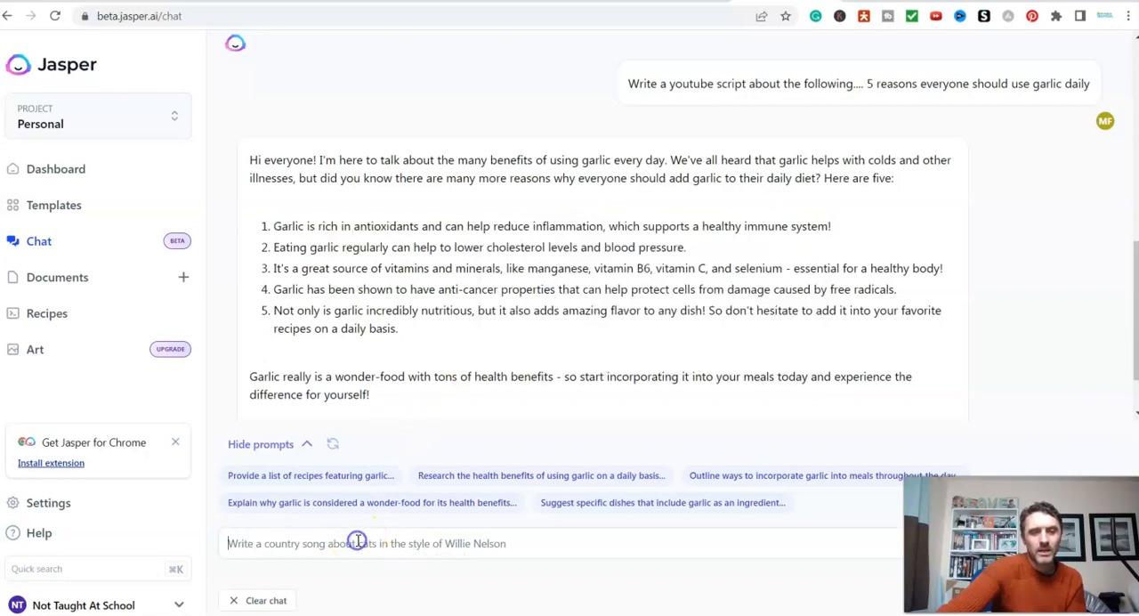
text(expand on this sentence)
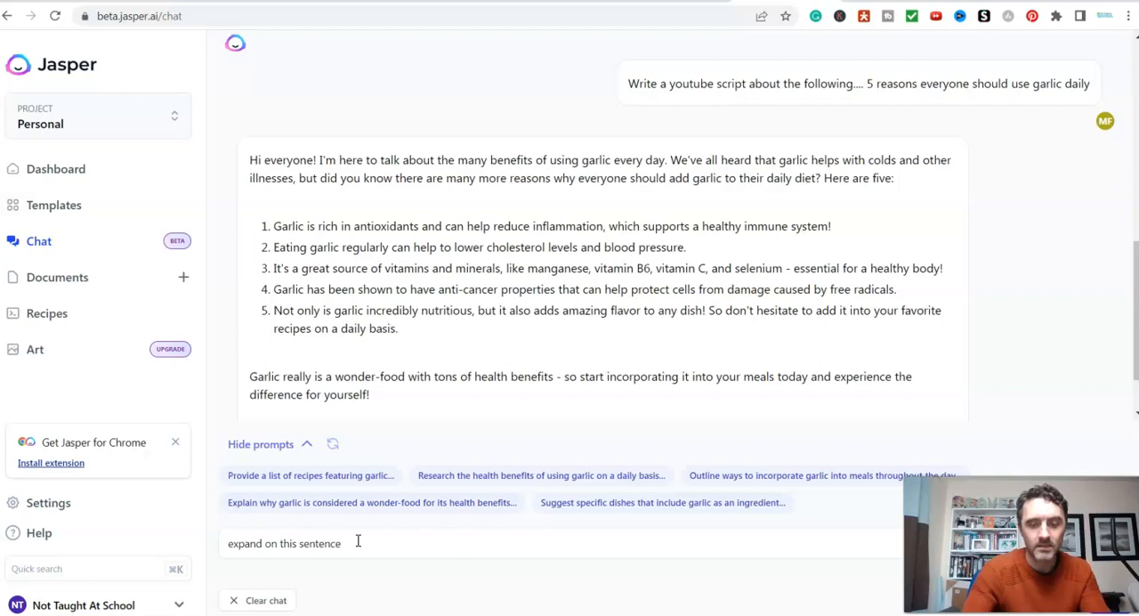
text(....)
key(ctrl+v)
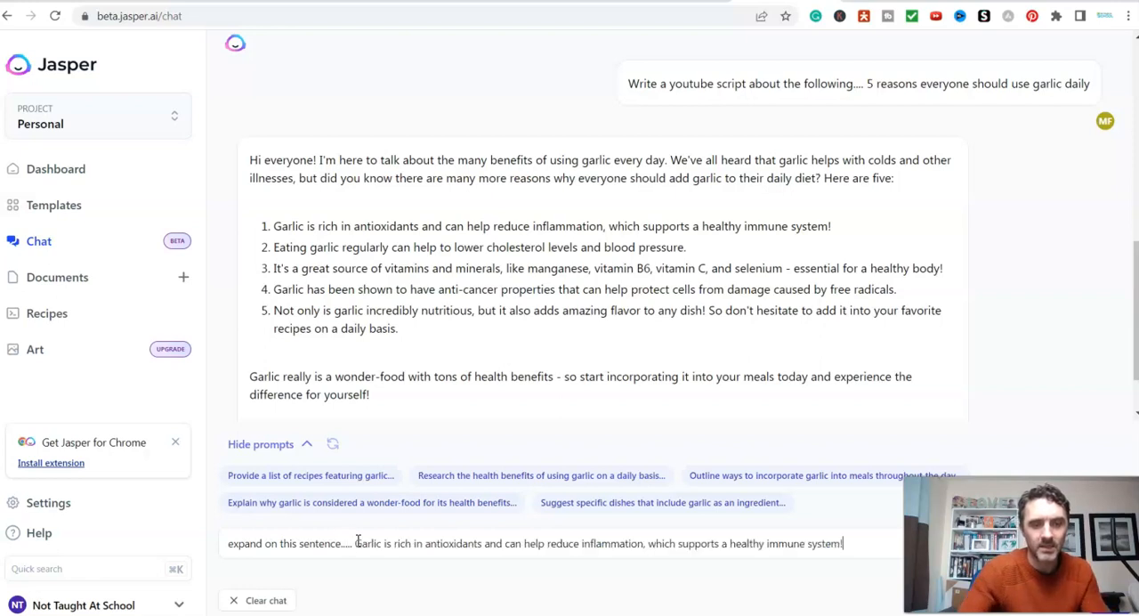
key(Return)
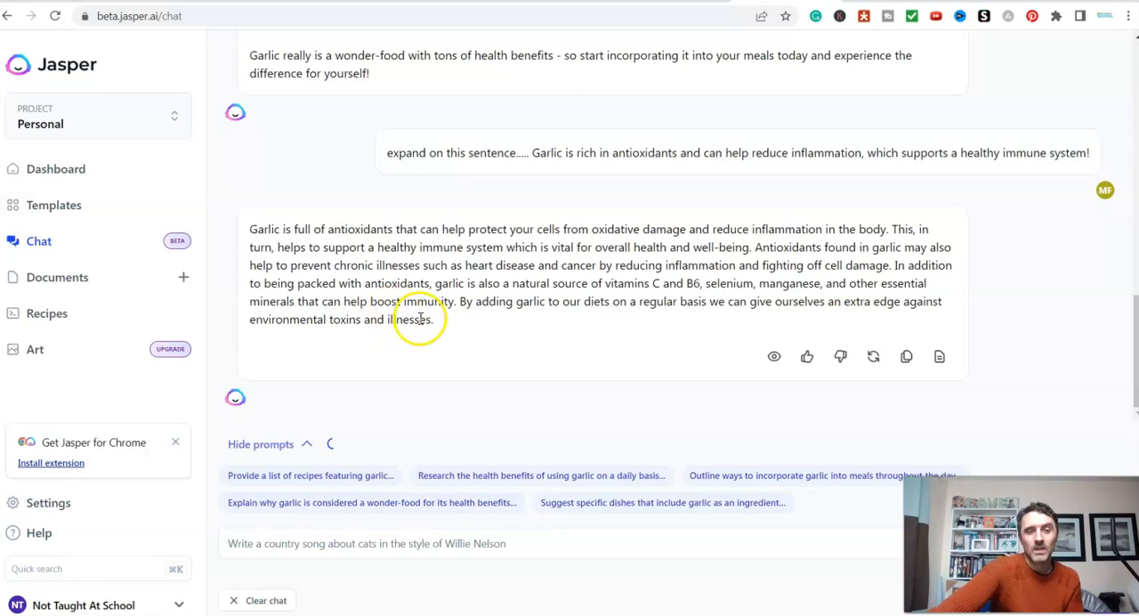
scroll(450, 325, up, 2)
scroll(453, 333, up, 3)
scroll(356, 249, down, 3)
scroll(371, 285, down, 2)
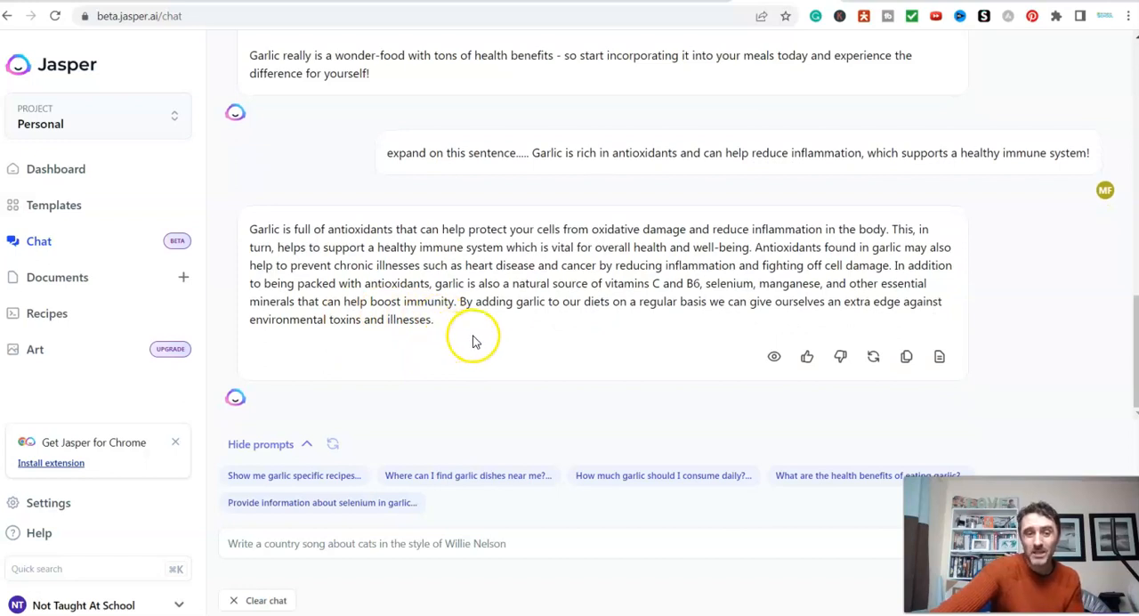
- Reuse the topic from the earlier script prompt to send "write a blog post about the following.... 5 reasons everyone should use garlic daily"
scroll(474, 341, up, 3)
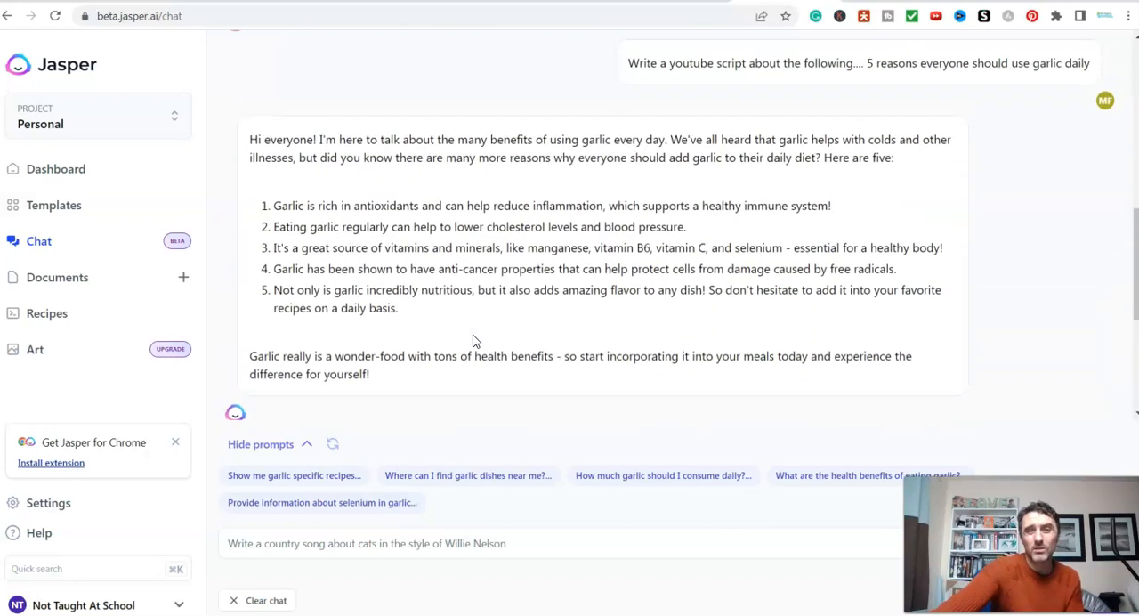
scroll(473, 341, up, 1)
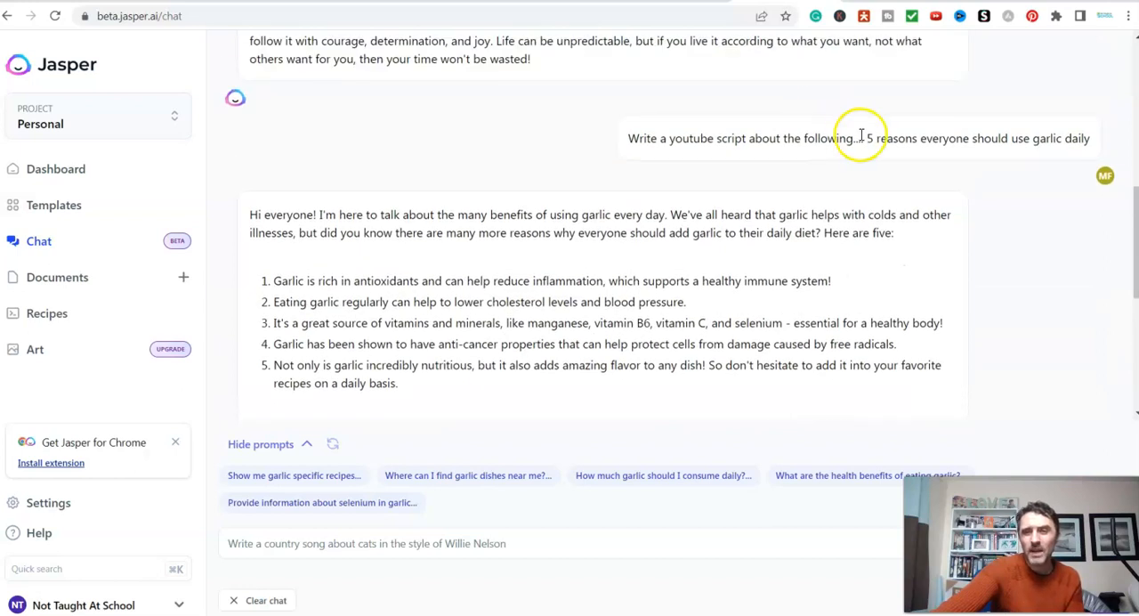
drag(865, 138, 1081, 139)
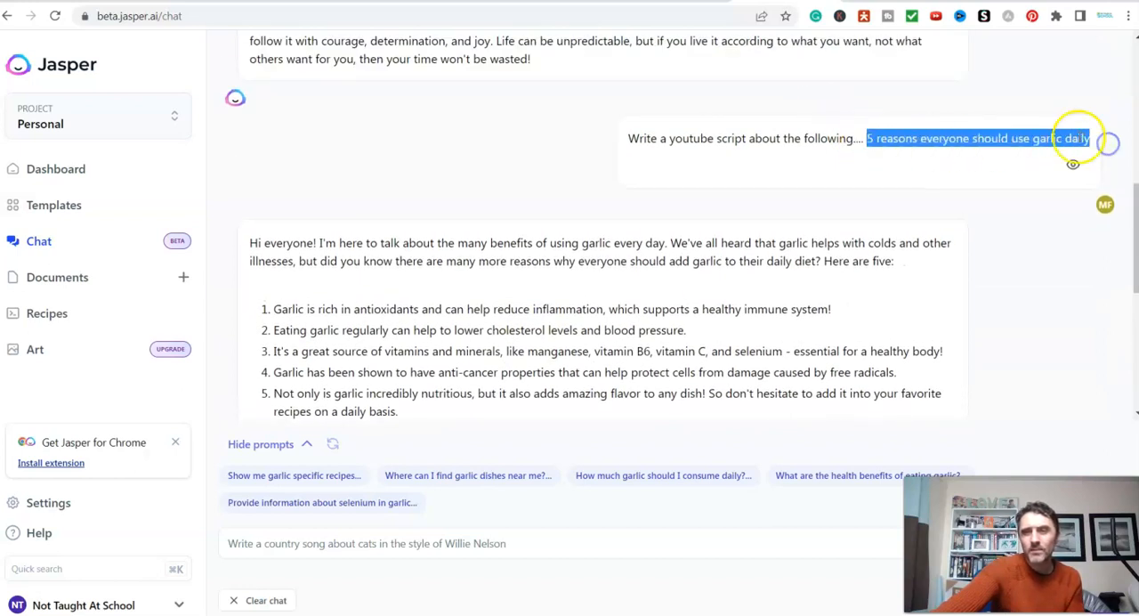
right_click(1081, 139)
click(920, 153)
scroll(495, 300, down, 4)
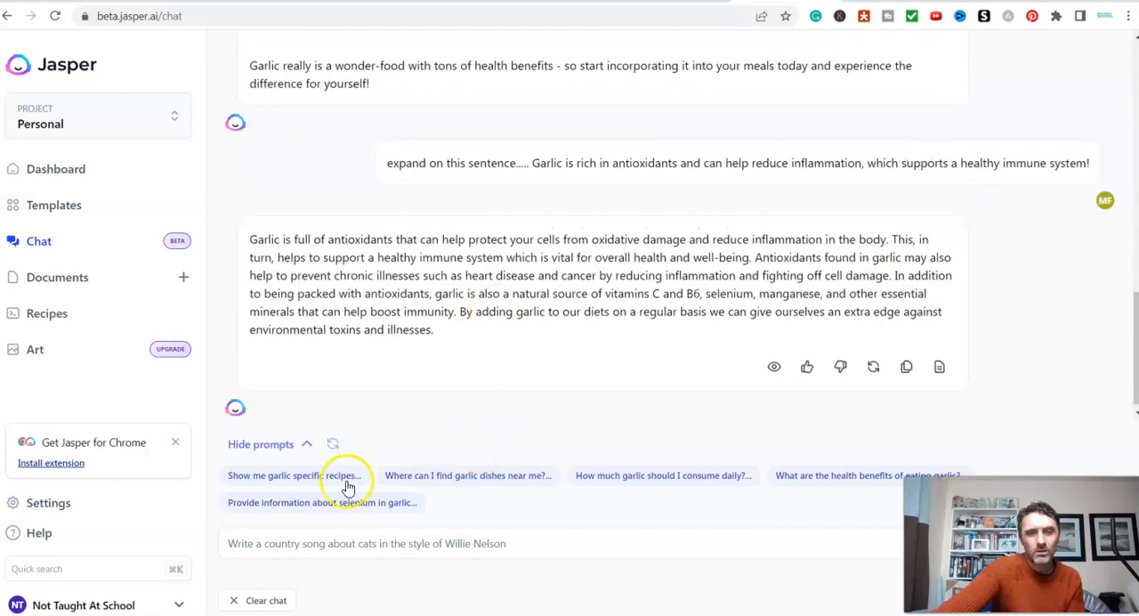
click(329, 543)
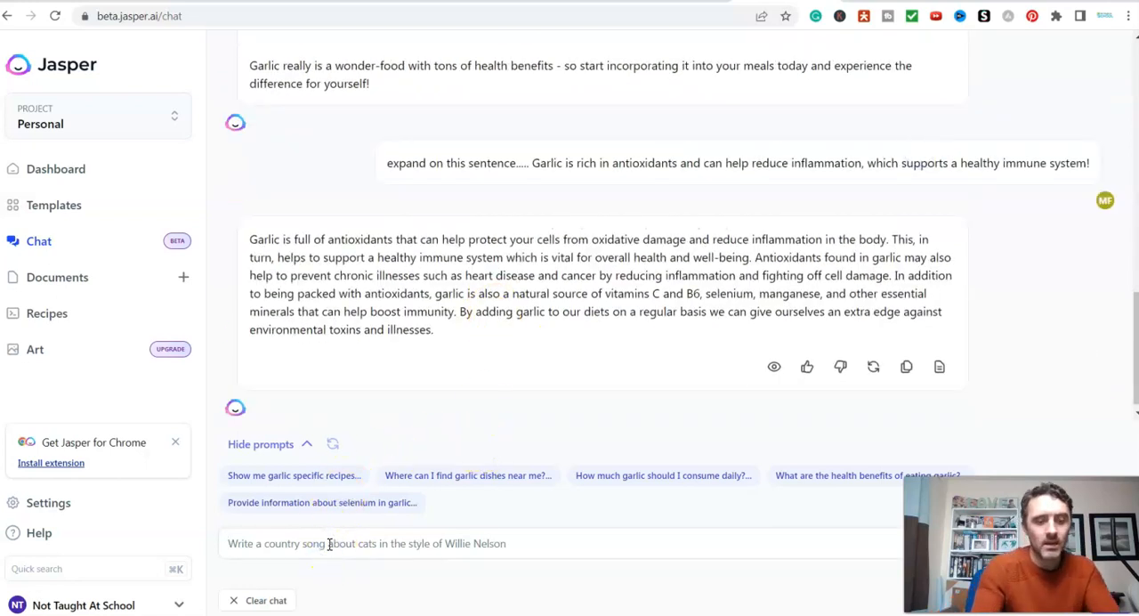
text(wri)
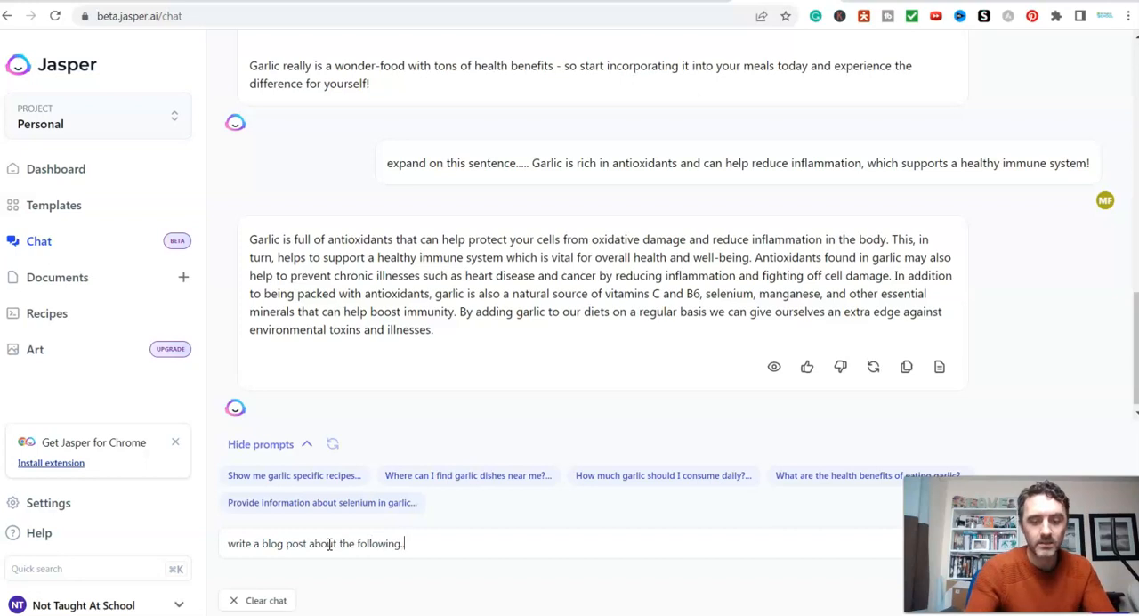
key(ctrl+v)
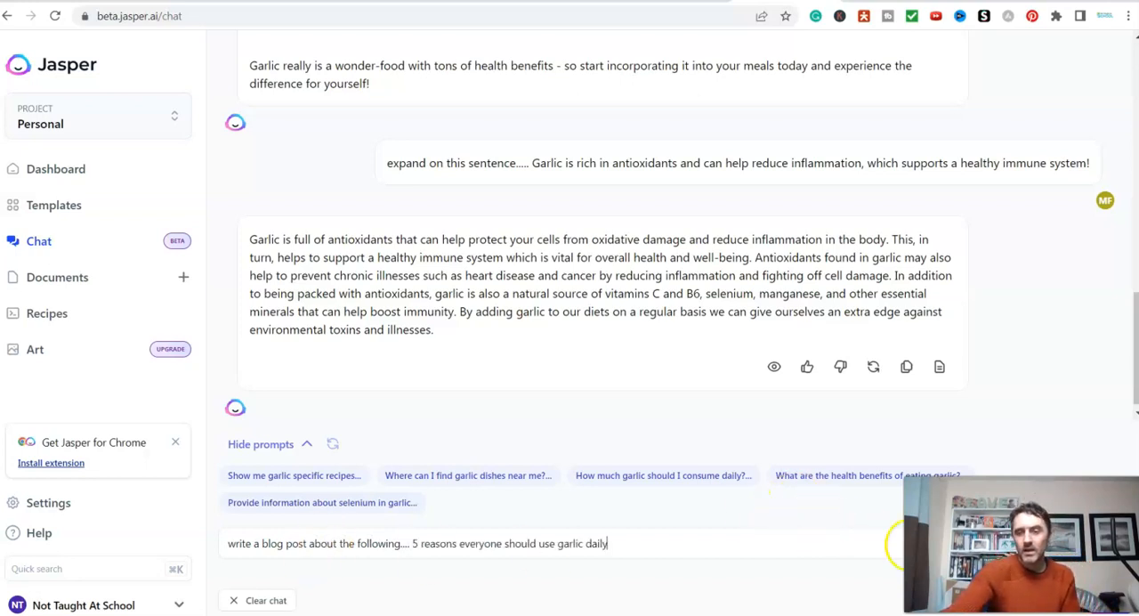
key(Return)
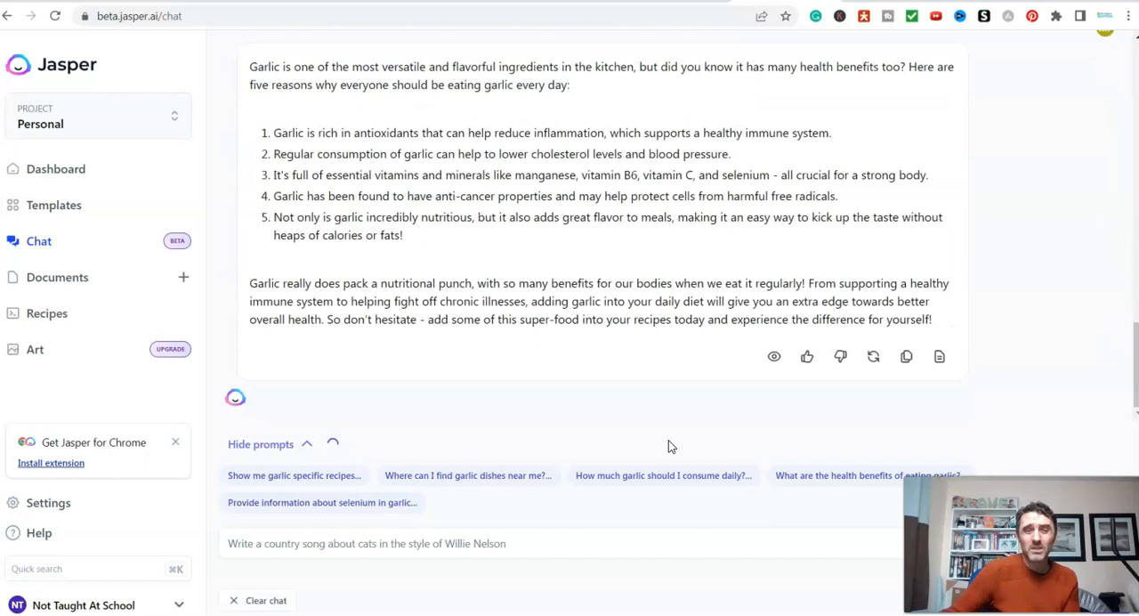
- Review the generated garlic blog post and copy its introduction together with the first three reasons
scroll(593, 294, up, 2)
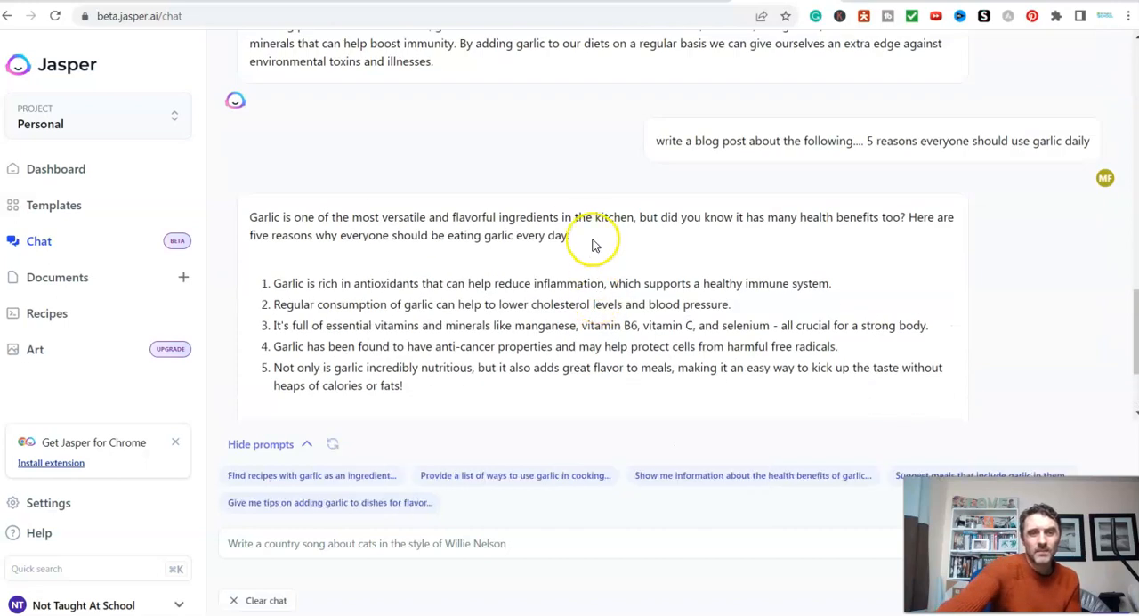
scroll(592, 245, down, 1)
scroll(516, 271, down, 1)
scroll(490, 267, up, 1)
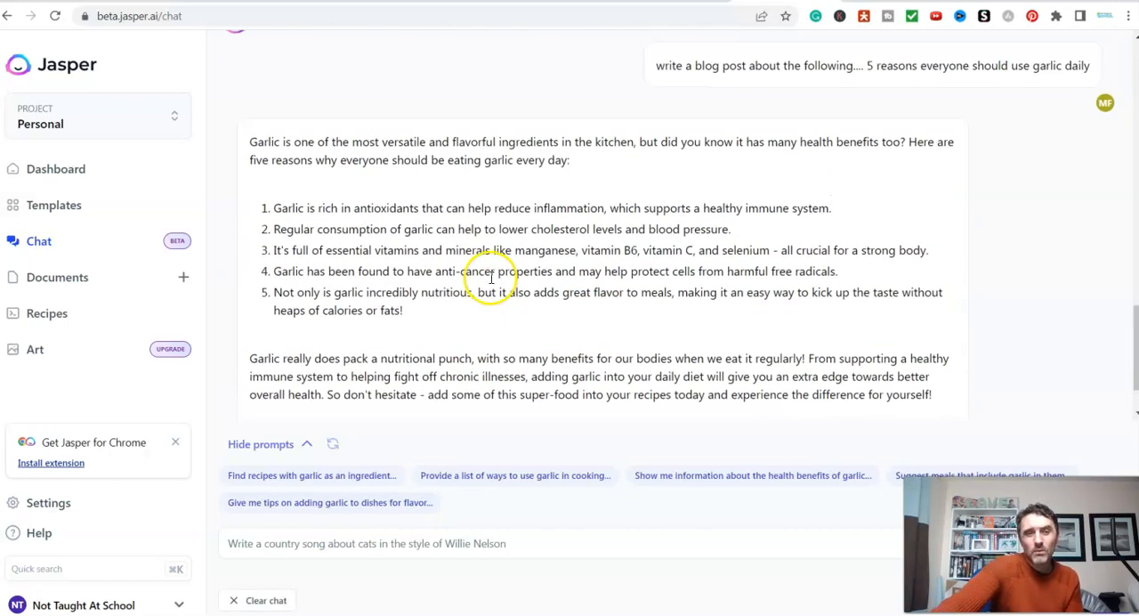
drag(247, 143, 935, 252)
right_click(878, 249)
click(810, 265)
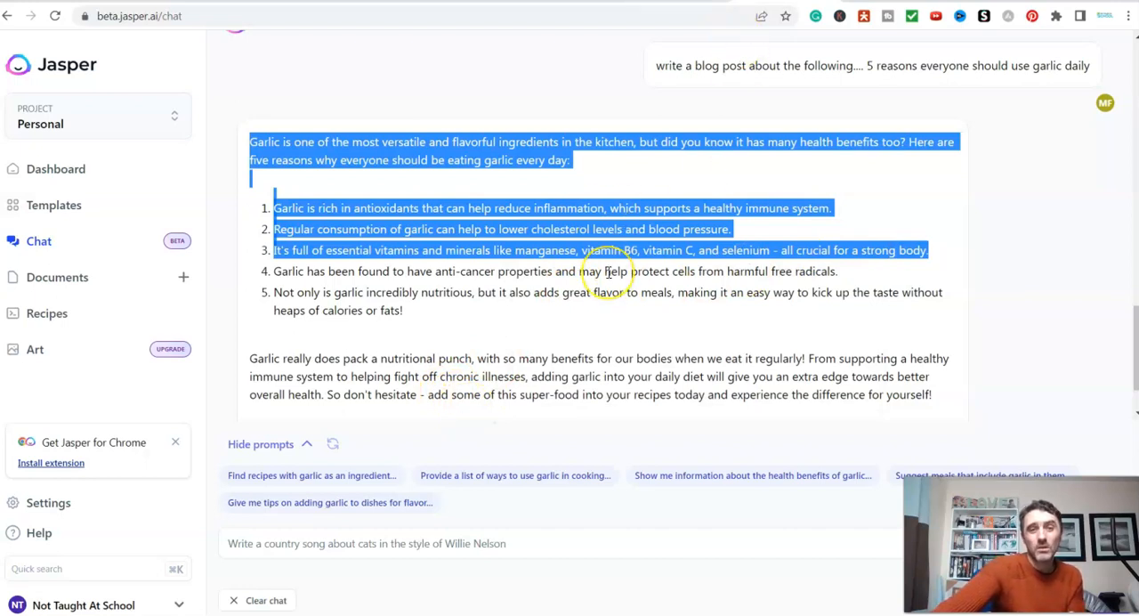
- Look back over the chat, view the Video Description - YouTube template, and return to browse the Video templates
scroll(608, 272, up, 15)
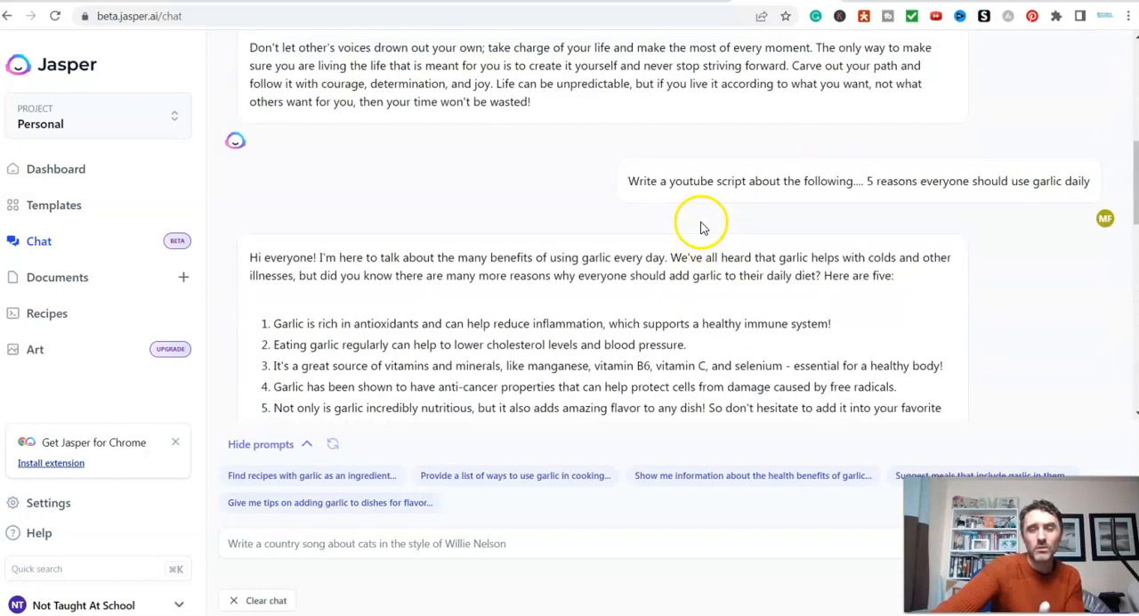
scroll(498, 231, up, 5)
click(53, 172)
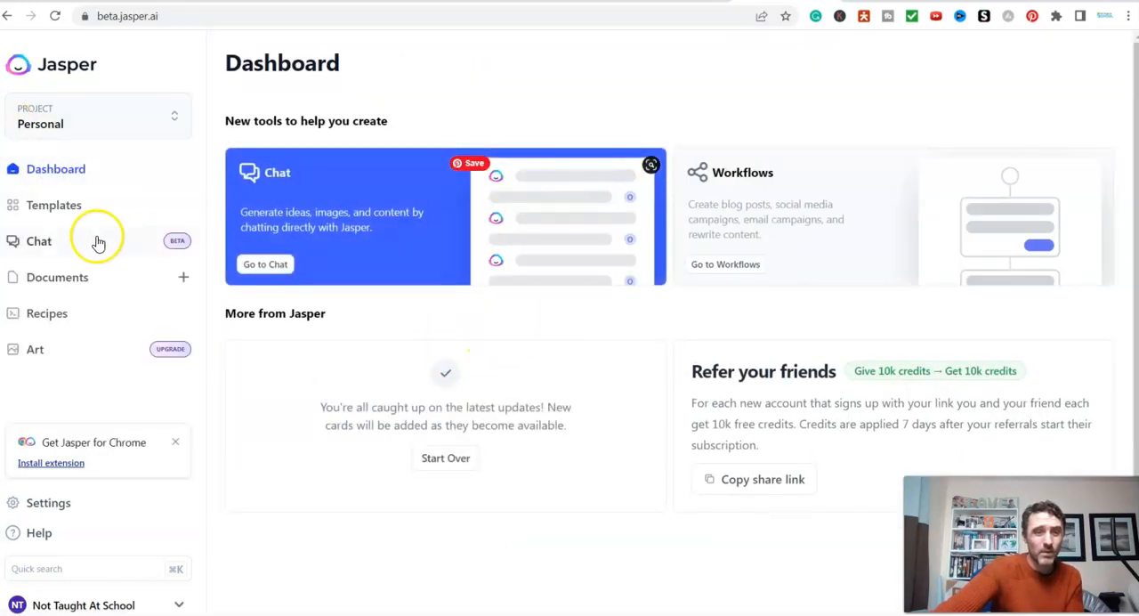
click(64, 207)
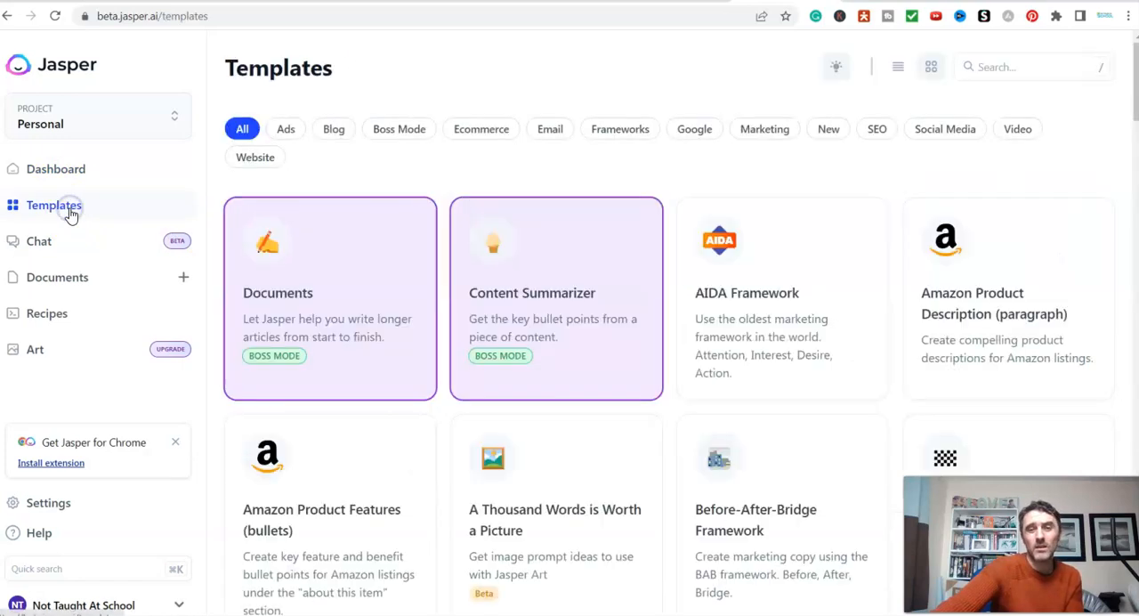
click(1016, 130)
click(971, 317)
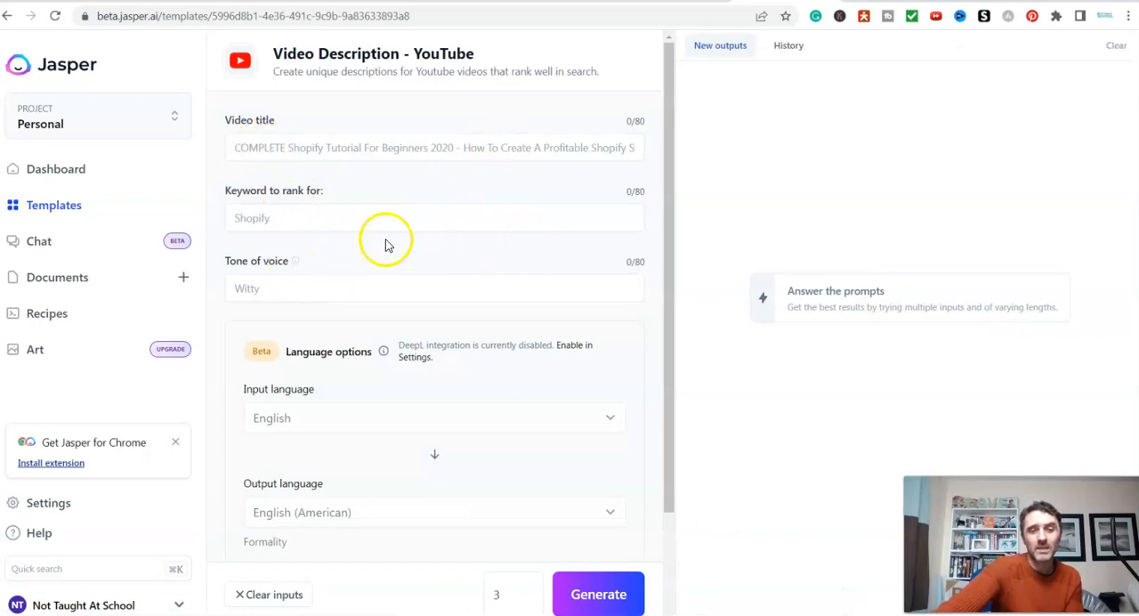
click(7, 16)
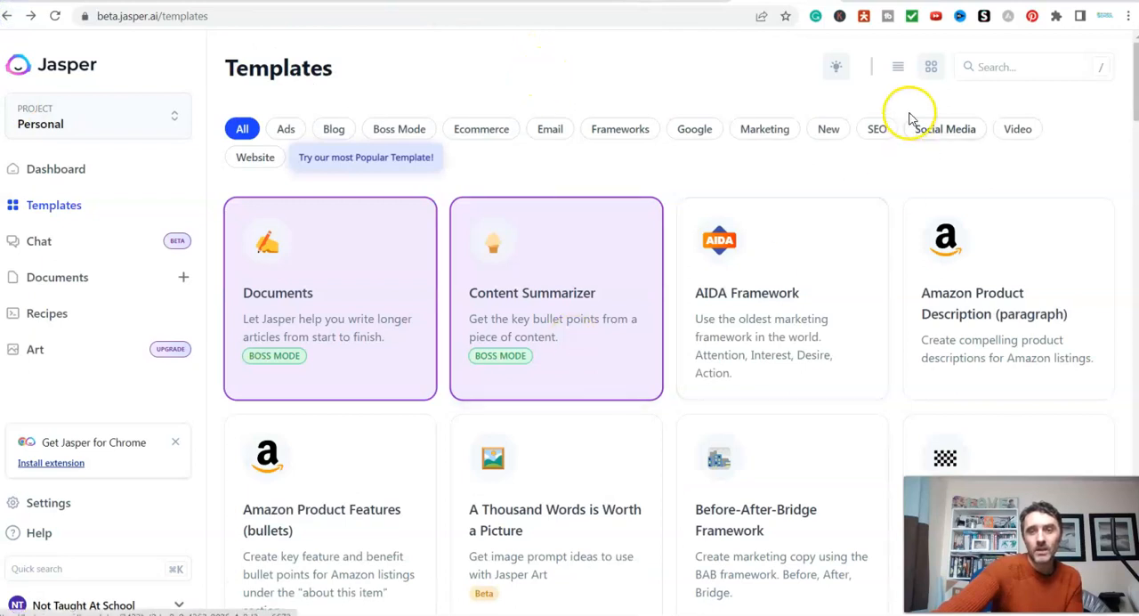
click(1025, 131)
scroll(904, 307, down, 2)
scroll(899, 309, down, 1)
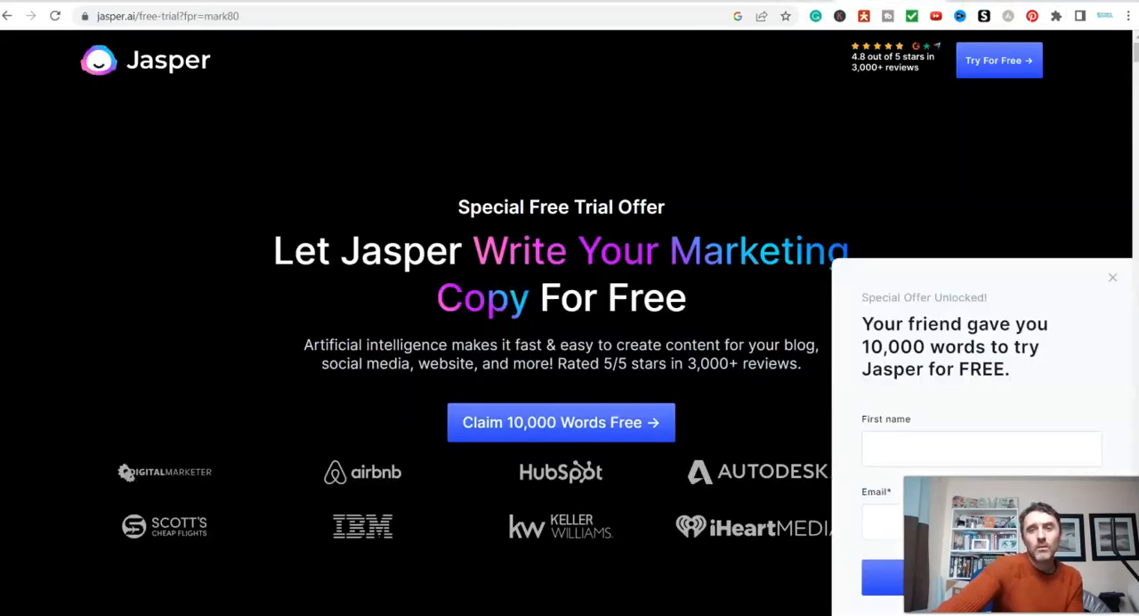
- Switch to the InVideo online video editor by opening invideo.io
click(569, 13)
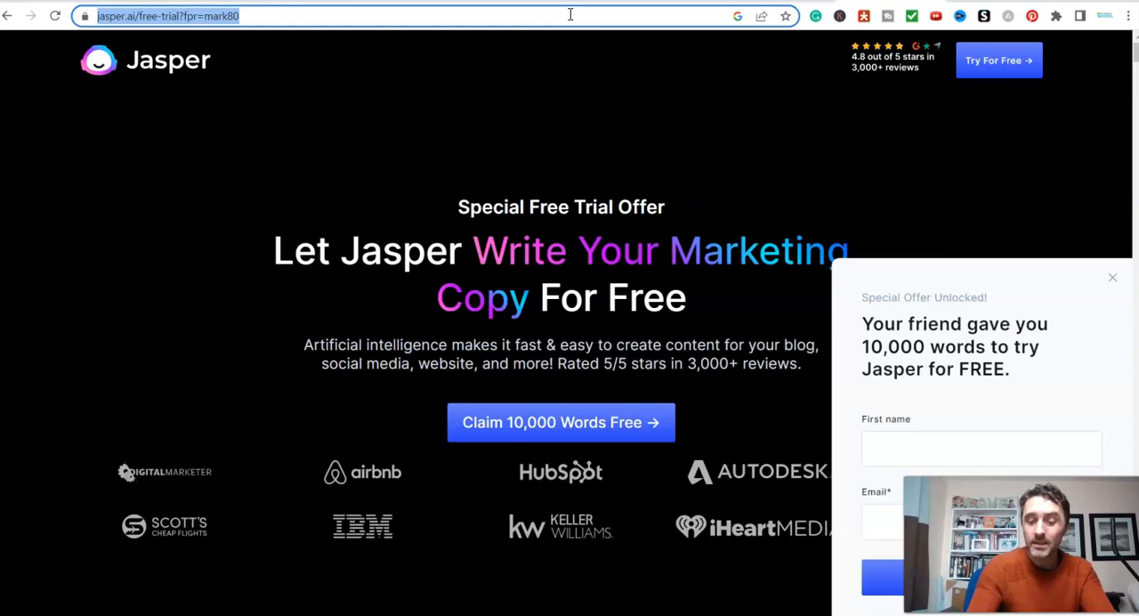
text(invideo.io)
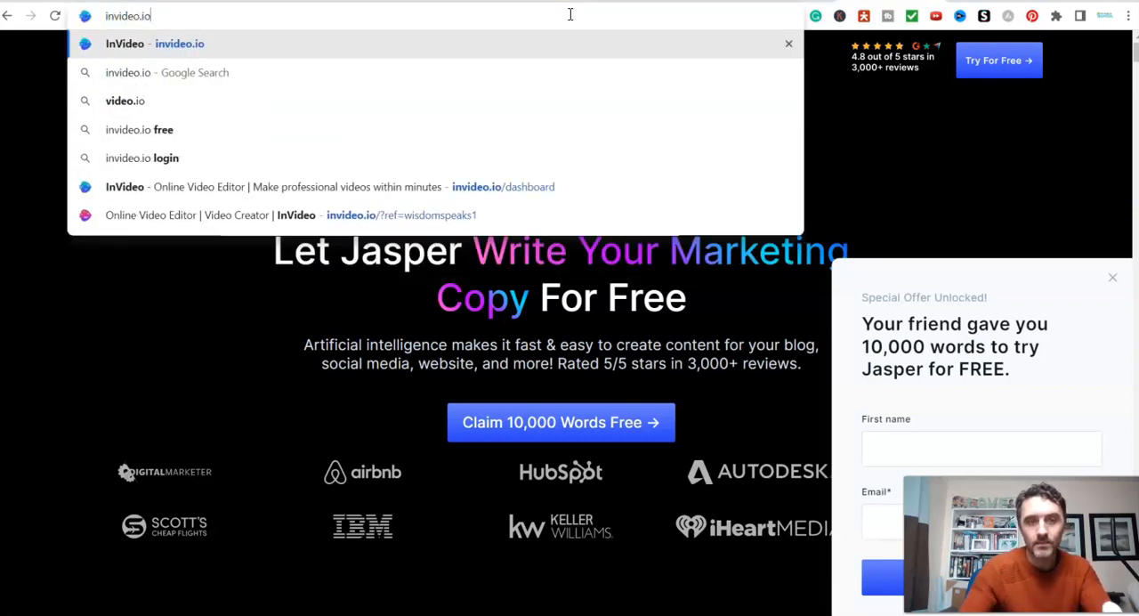
key(Return)
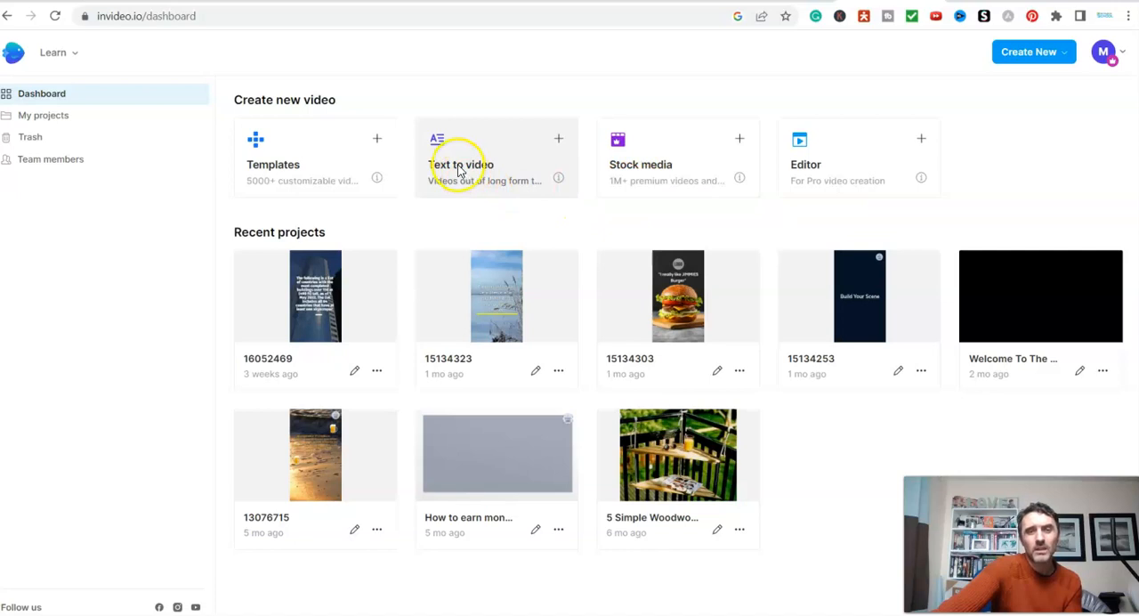
- Start a text to video project, browse the suggested landscape templates, and open the preview of the Health & fitness weight loss template
click(555, 143)
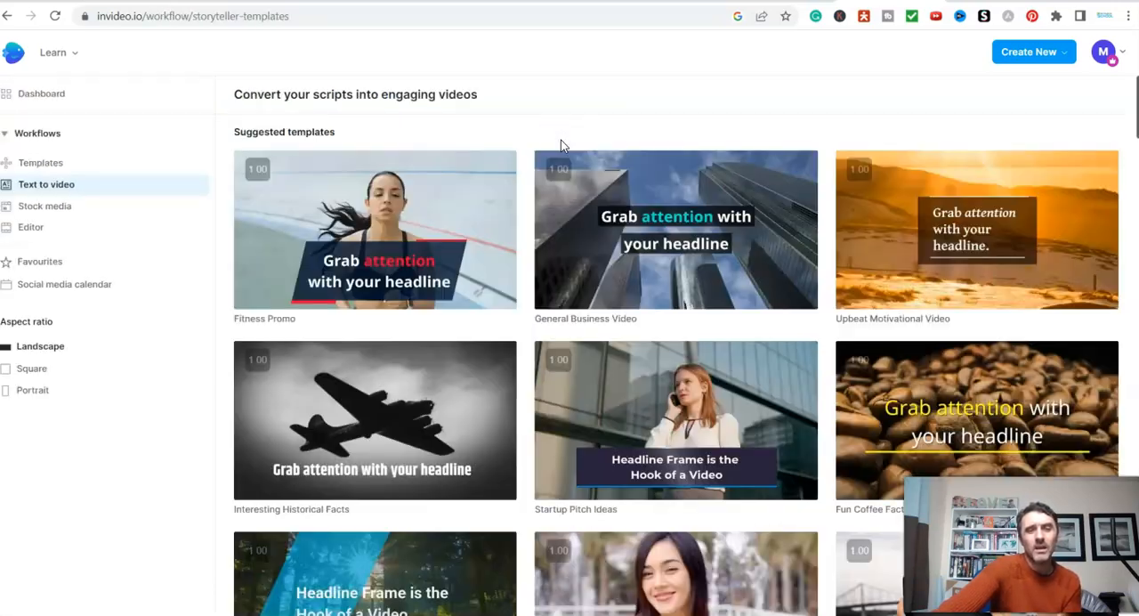
mouse_move(496, 213)
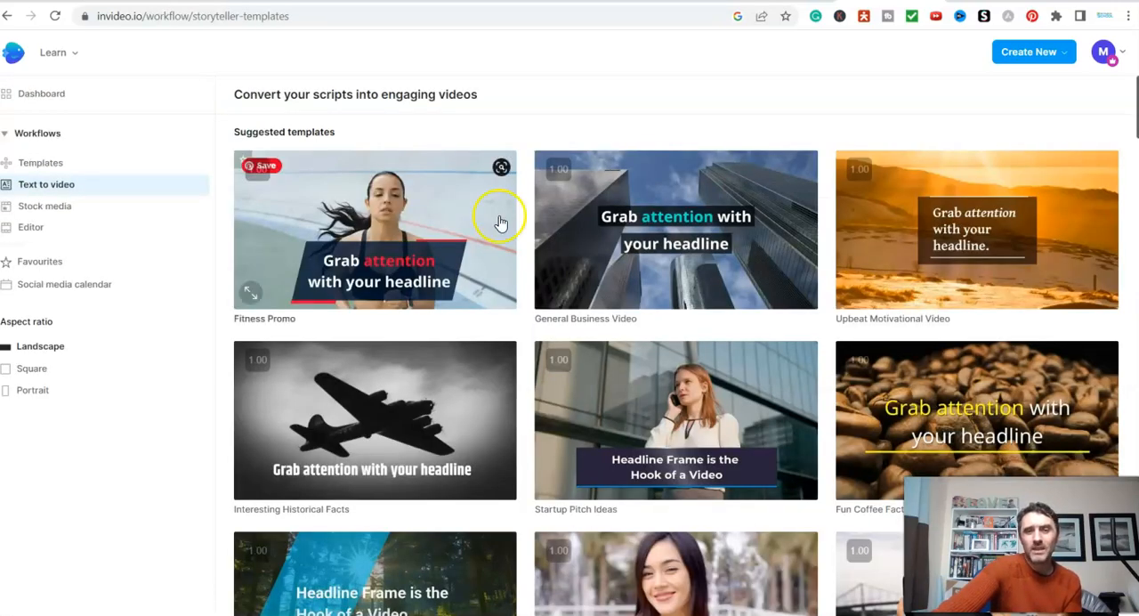
scroll(490, 294, down, 17)
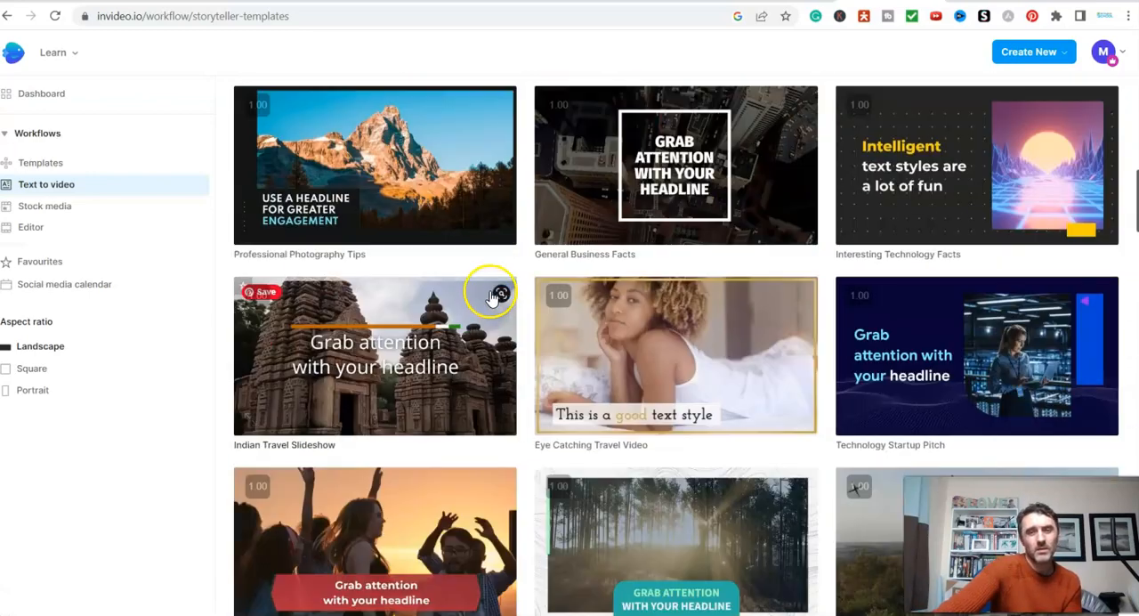
scroll(490, 294, down, 4)
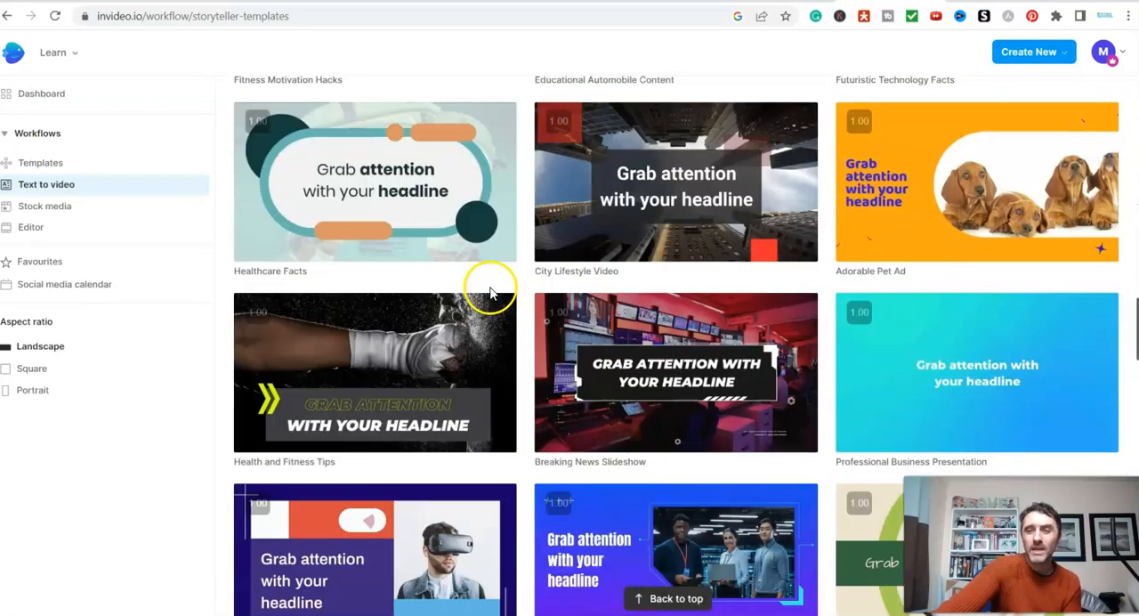
scroll(587, 354, down, 3)
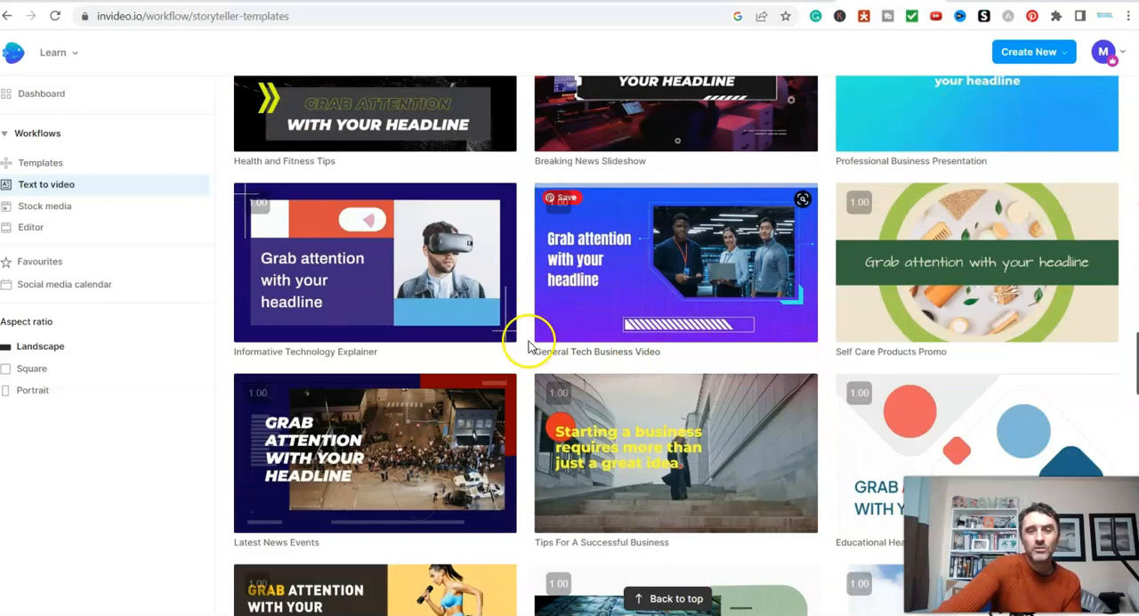
scroll(528, 346, down, 5)
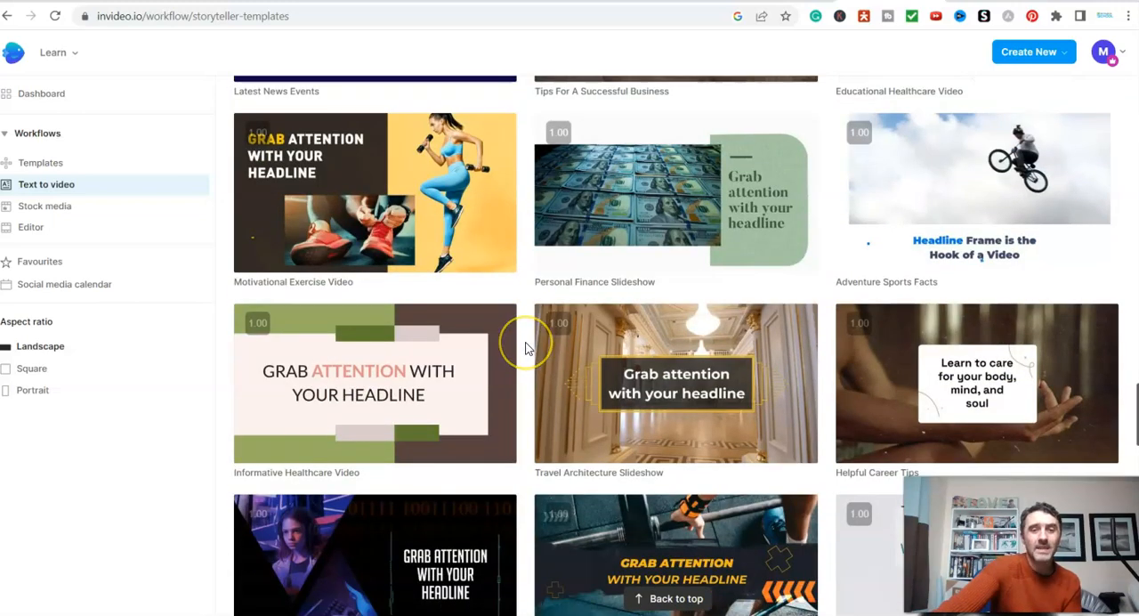
scroll(525, 347, down, 3)
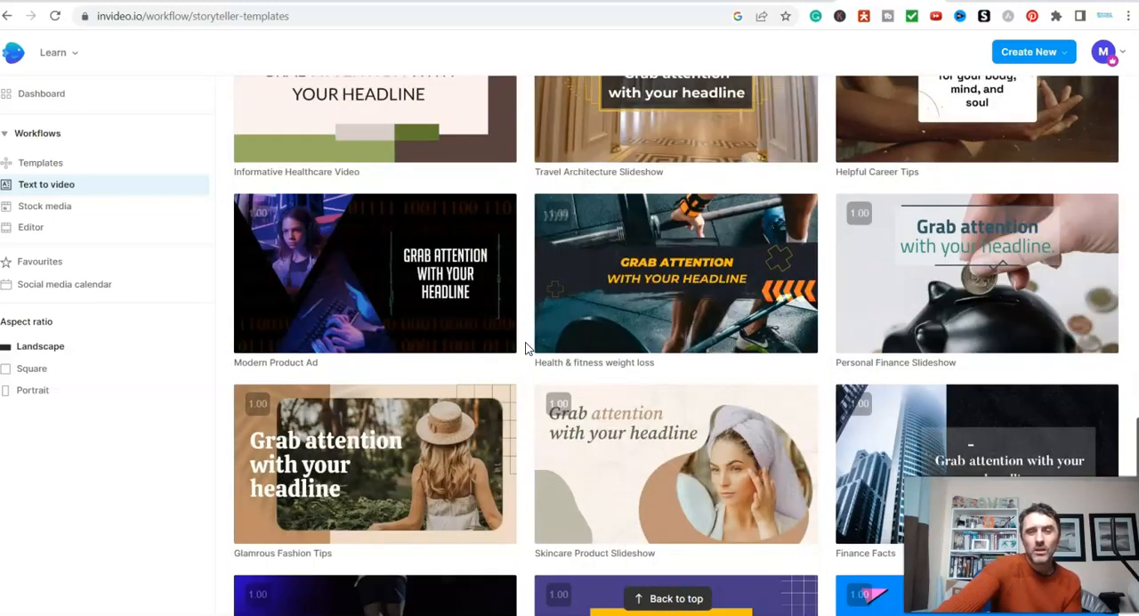
scroll(525, 347, up, 1)
mouse_move(659, 356)
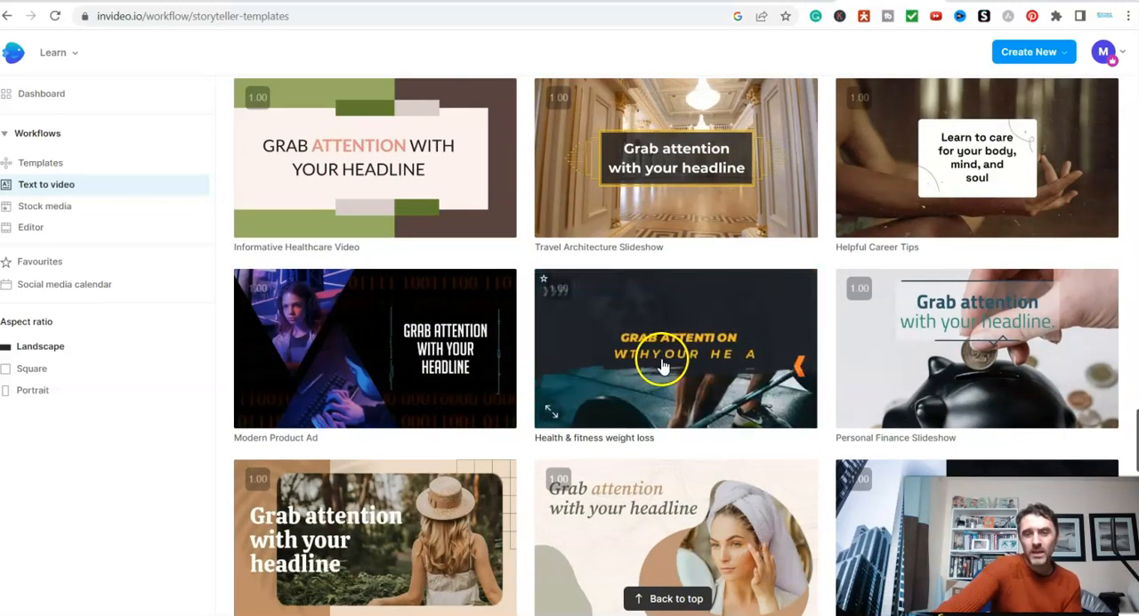
click(664, 363)
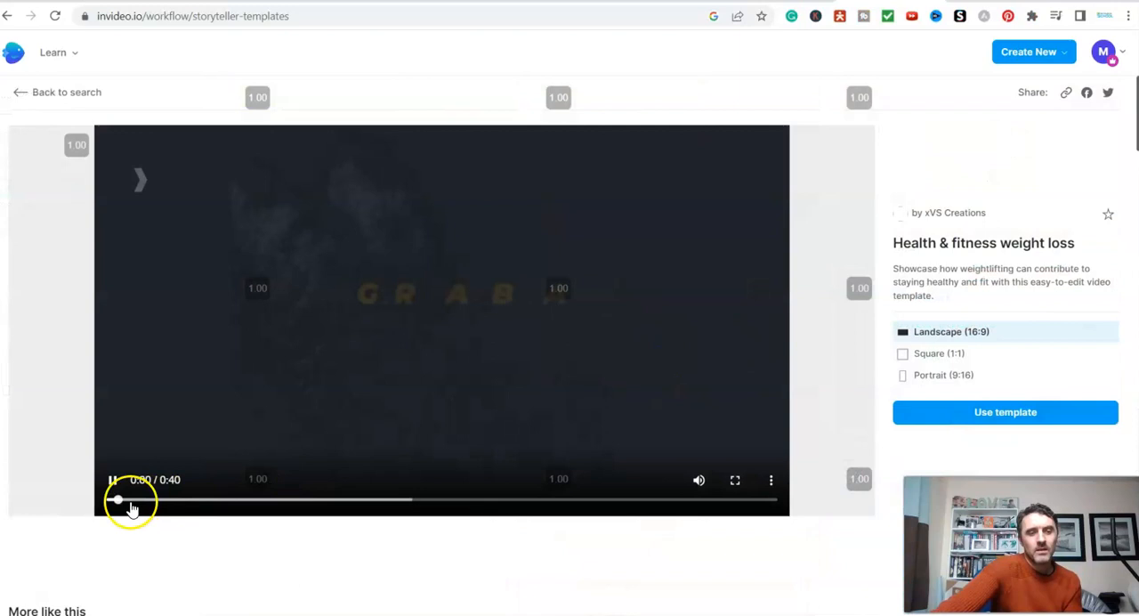
- Pause the preview, use the Health & fitness weight loss template in Landscape (16:9), and paste the copied garlic text as plain text script
click(113, 482)
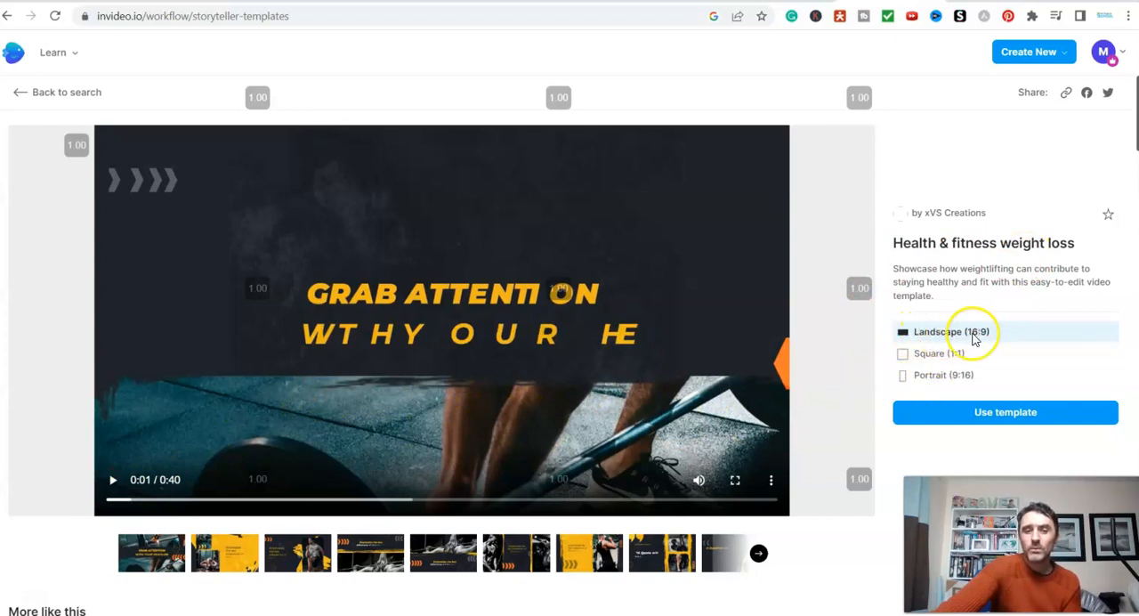
click(1005, 413)
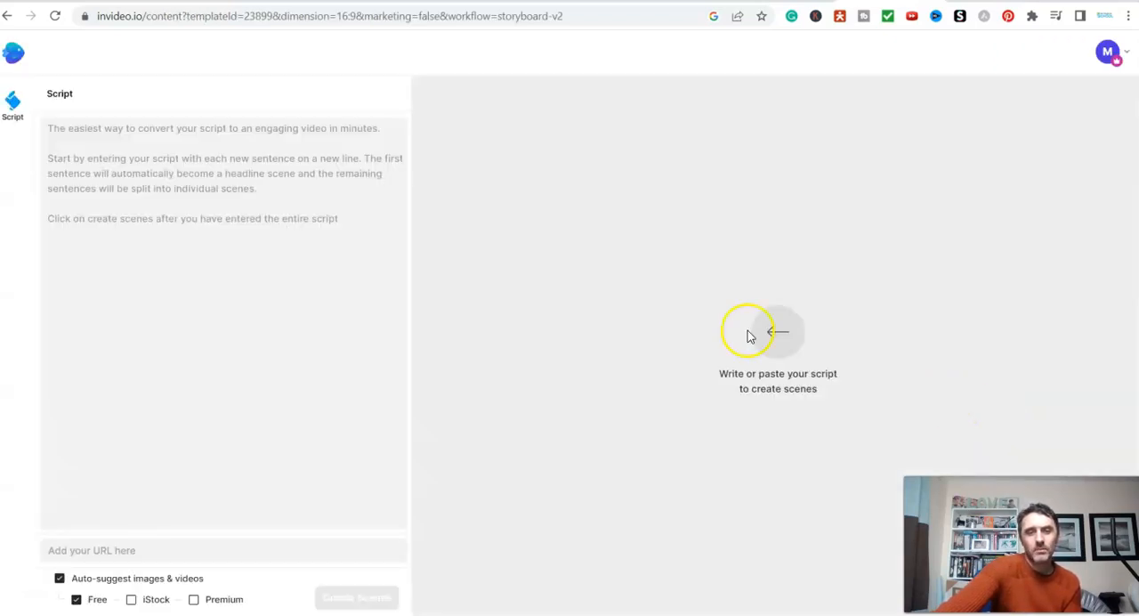
click(101, 155)
right_click(80, 136)
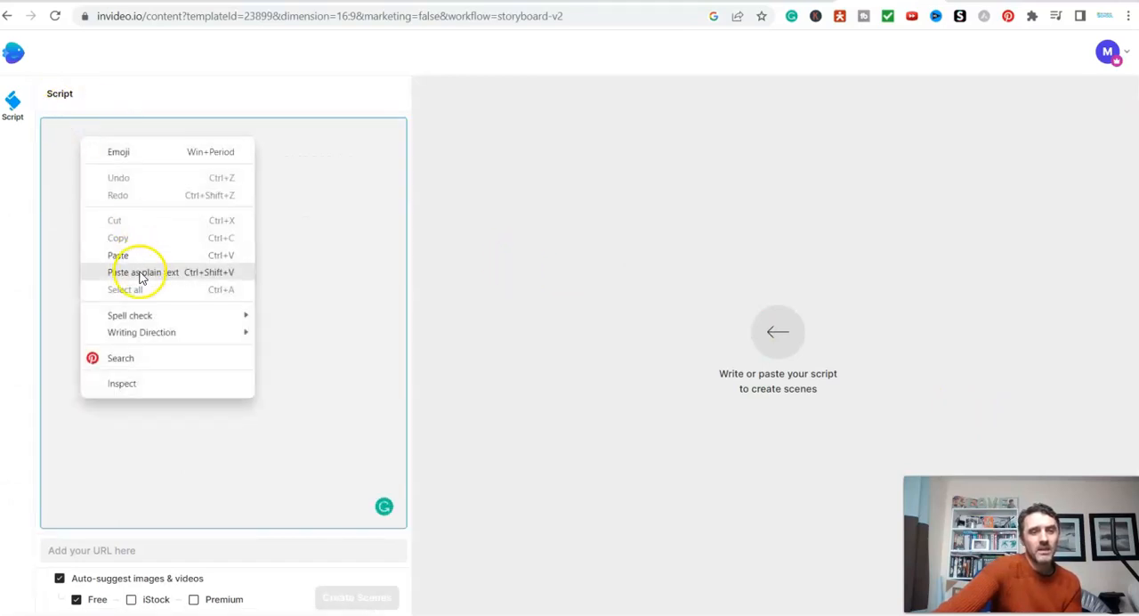
click(134, 270)
- Remove the extra blank lines after the script's introduction and create the scenes from it
click(73, 202)
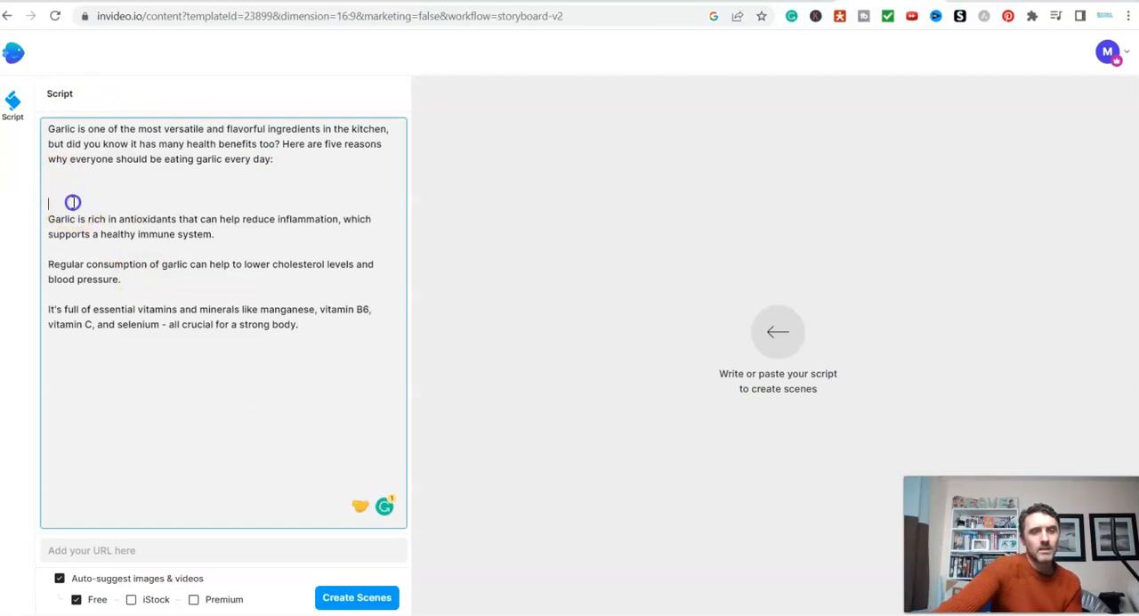
key(BackSpace)
key(BackSpace)
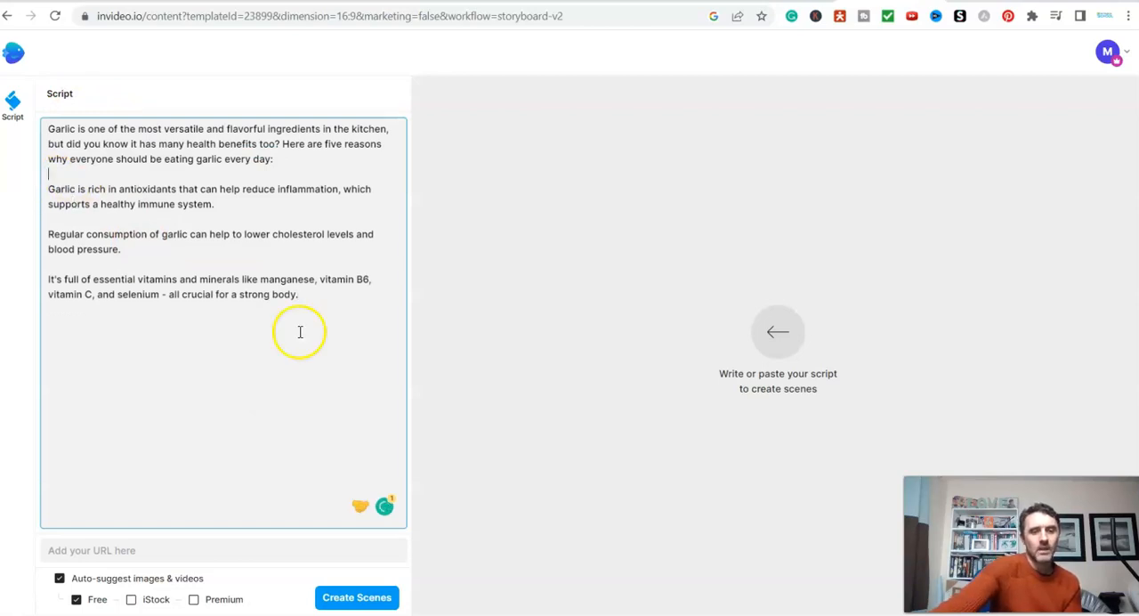
click(368, 603)
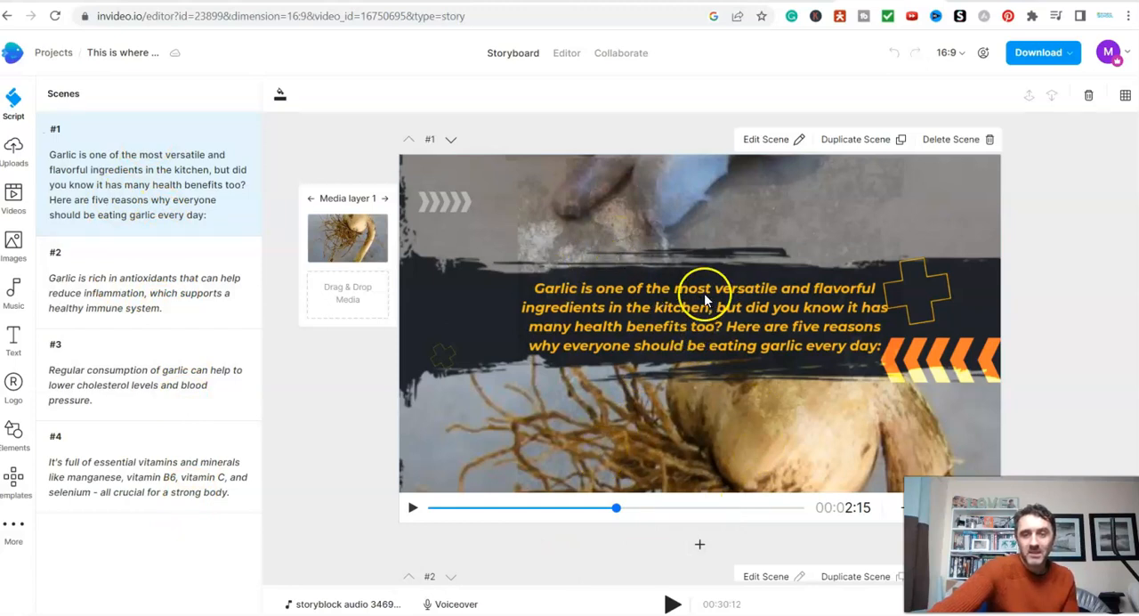
- Look through the generated storyboard scenes and return to the first one
scroll(371, 432, down, 4)
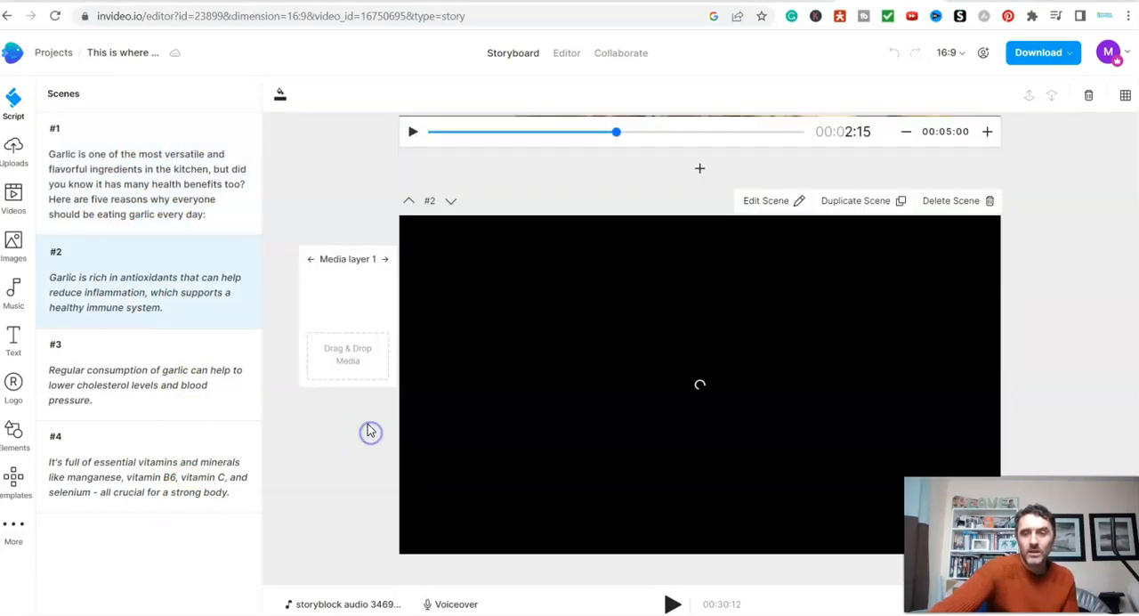
scroll(579, 356, down, 3)
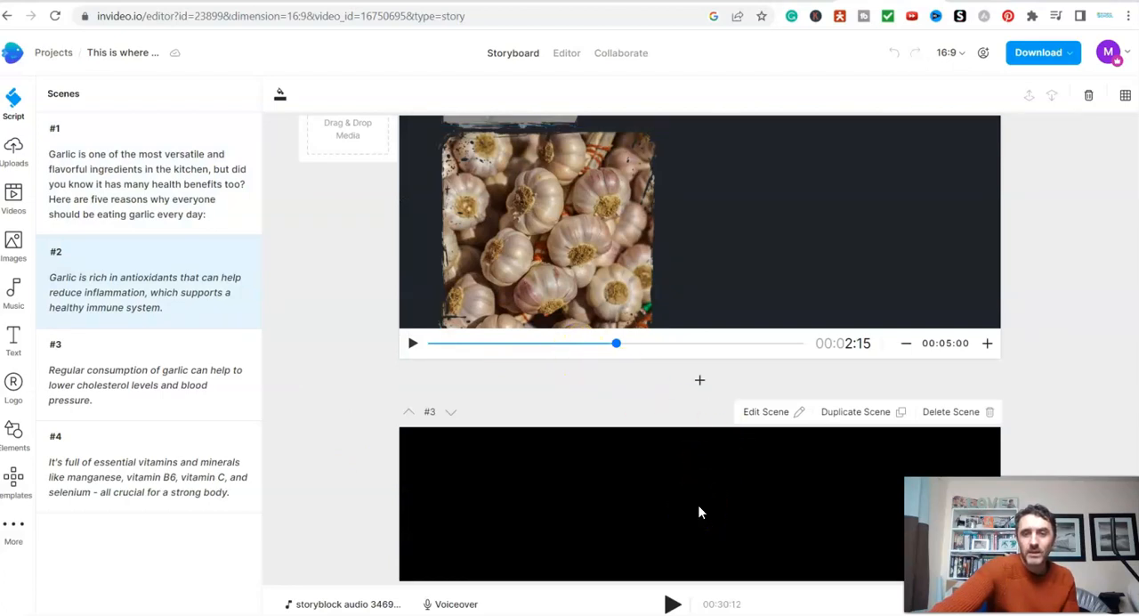
scroll(700, 509, down, 2)
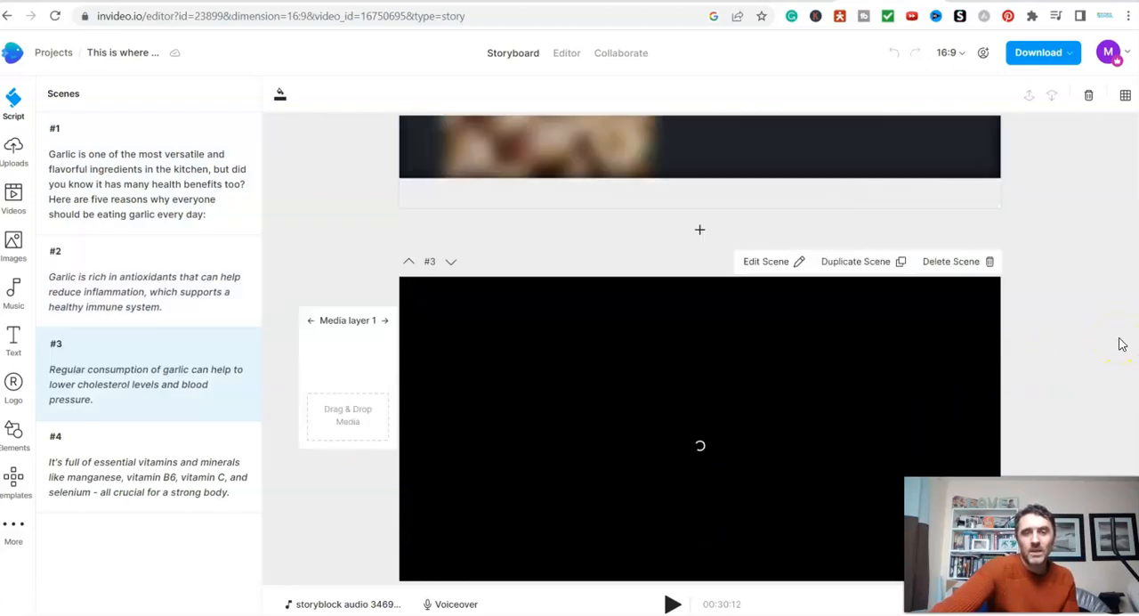
scroll(1117, 342, down, 2)
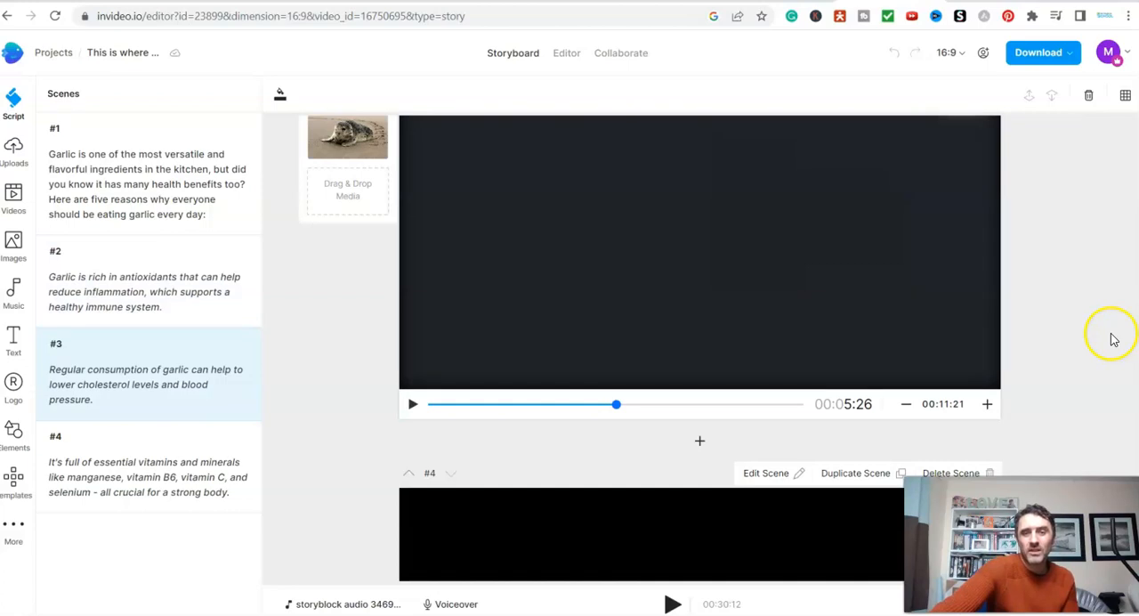
scroll(1110, 343, up, 3)
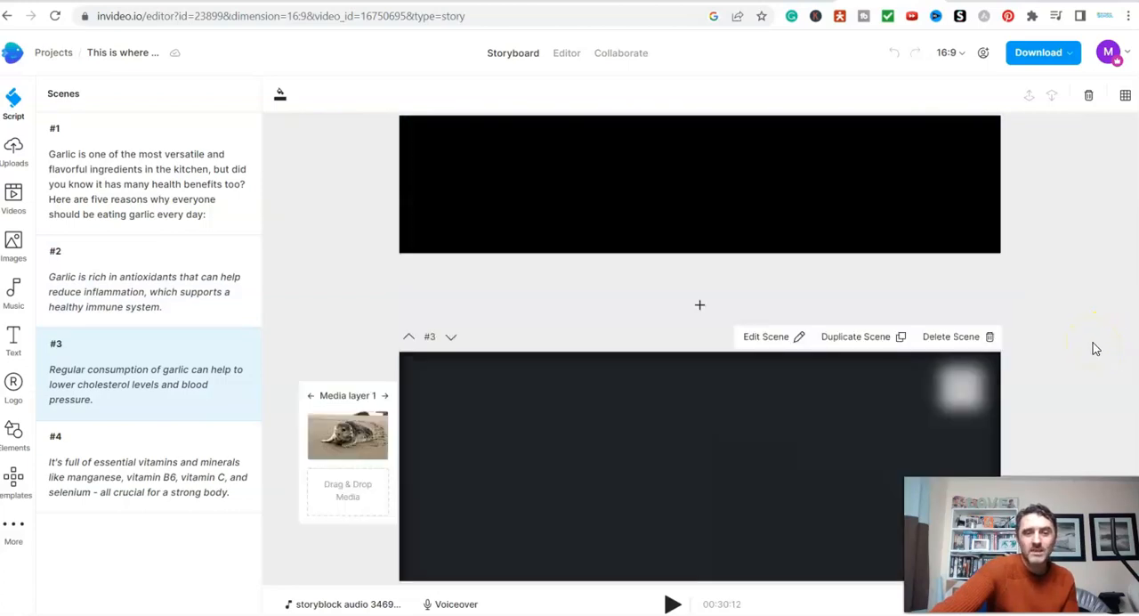
scroll(1094, 349, up, 3)
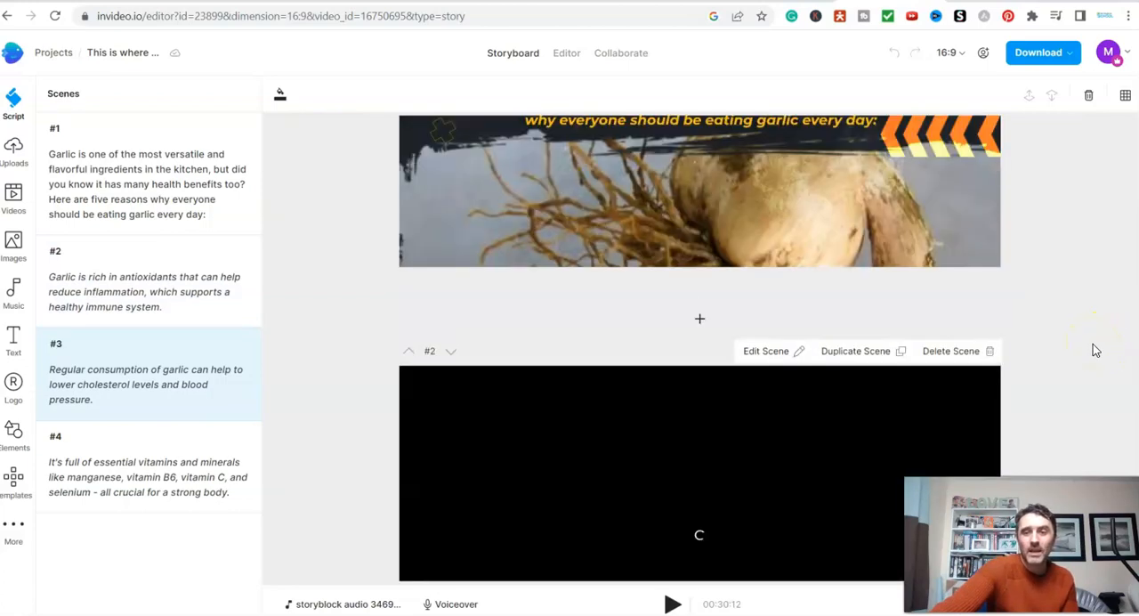
scroll(1095, 351, up, 2)
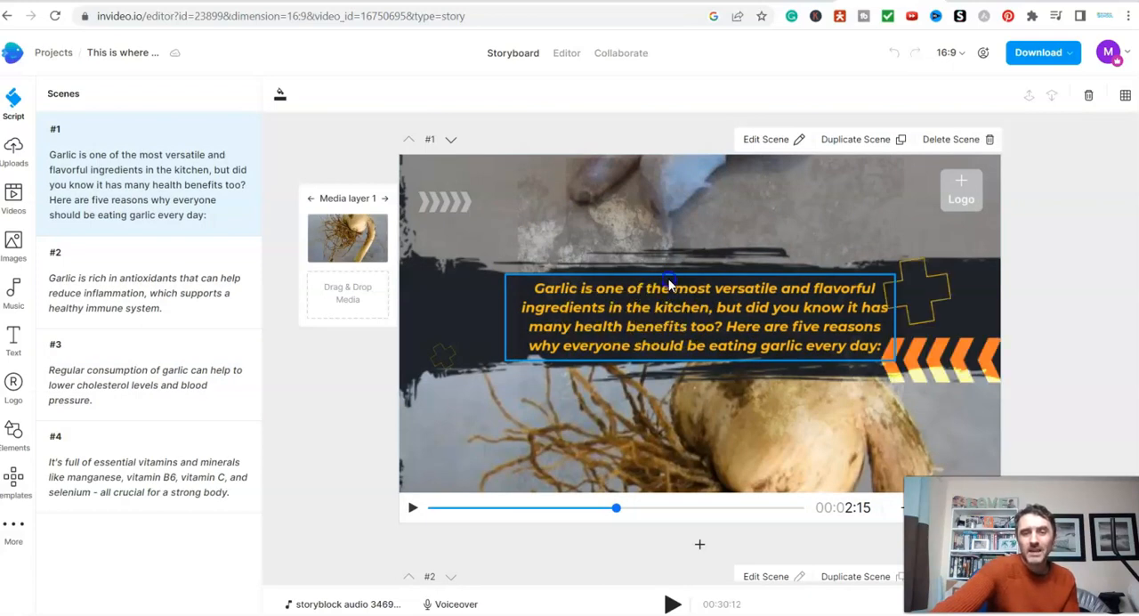
- Move the garlic introduction text box in scene 1 slightly to the left
drag(686, 221, 672, 320)
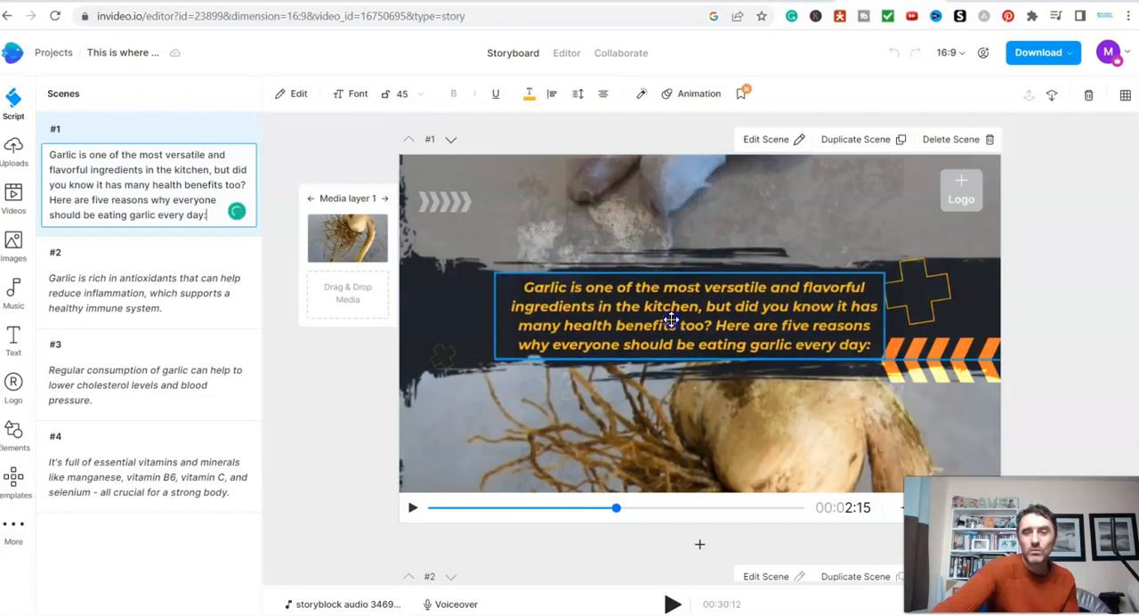
drag(671, 320, 670, 318)
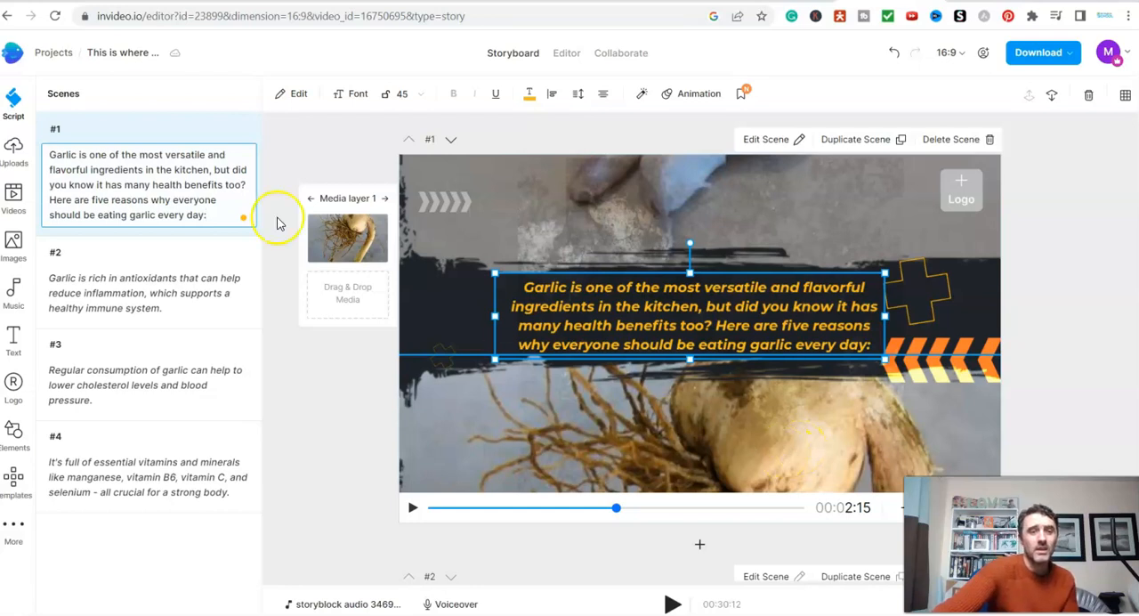
- Search the stock videos for "onion" and place the 21-second clip of a red onion being cut over scene 1's media
click(13, 198)
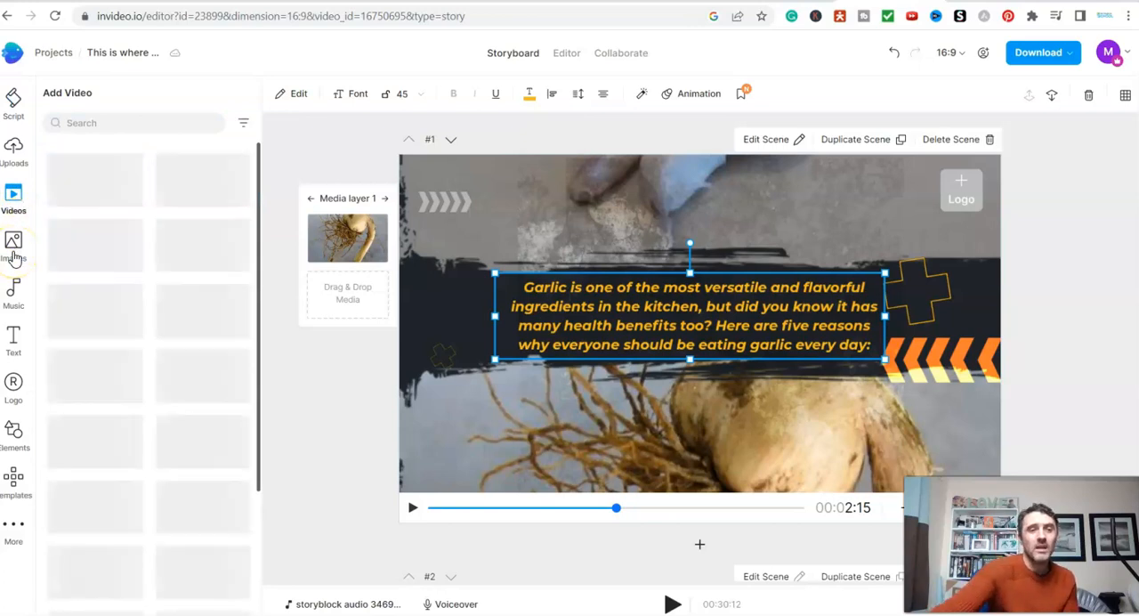
click(97, 124)
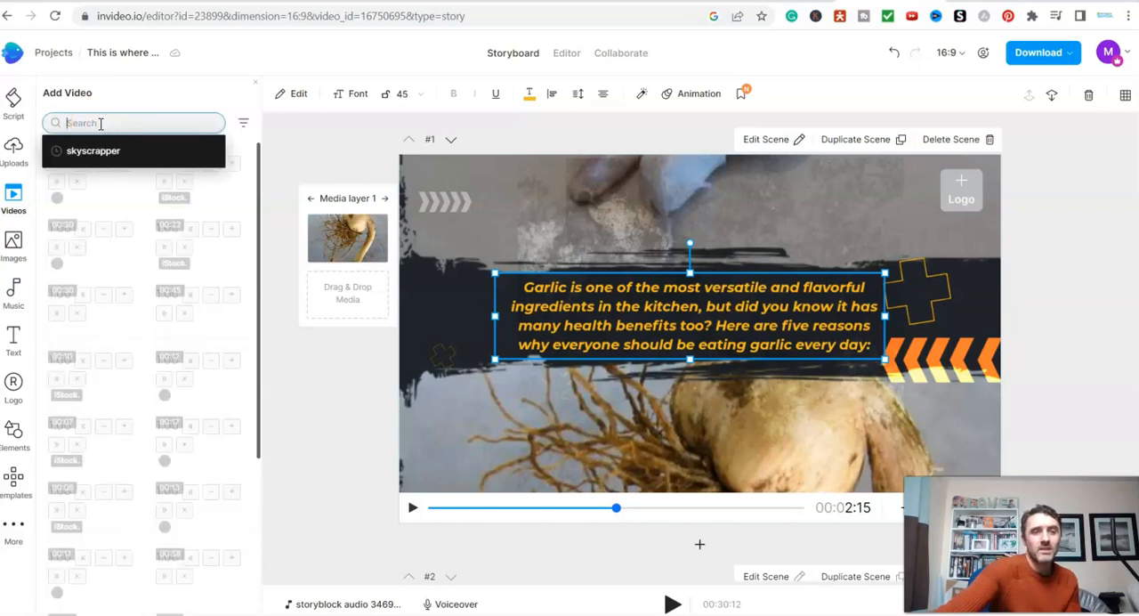
text(onion)
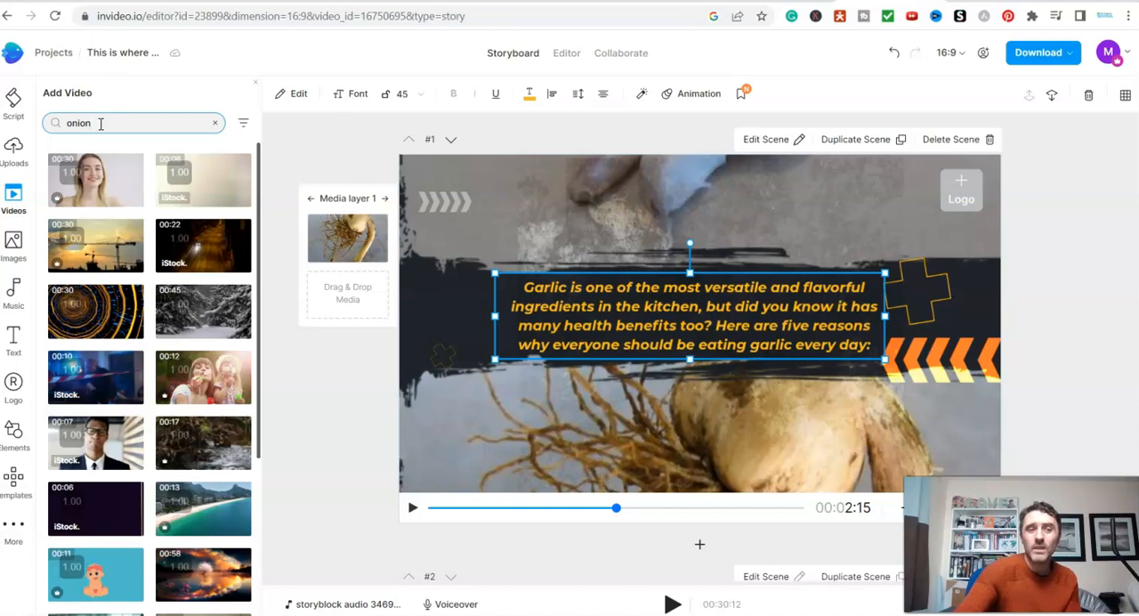
key(Return)
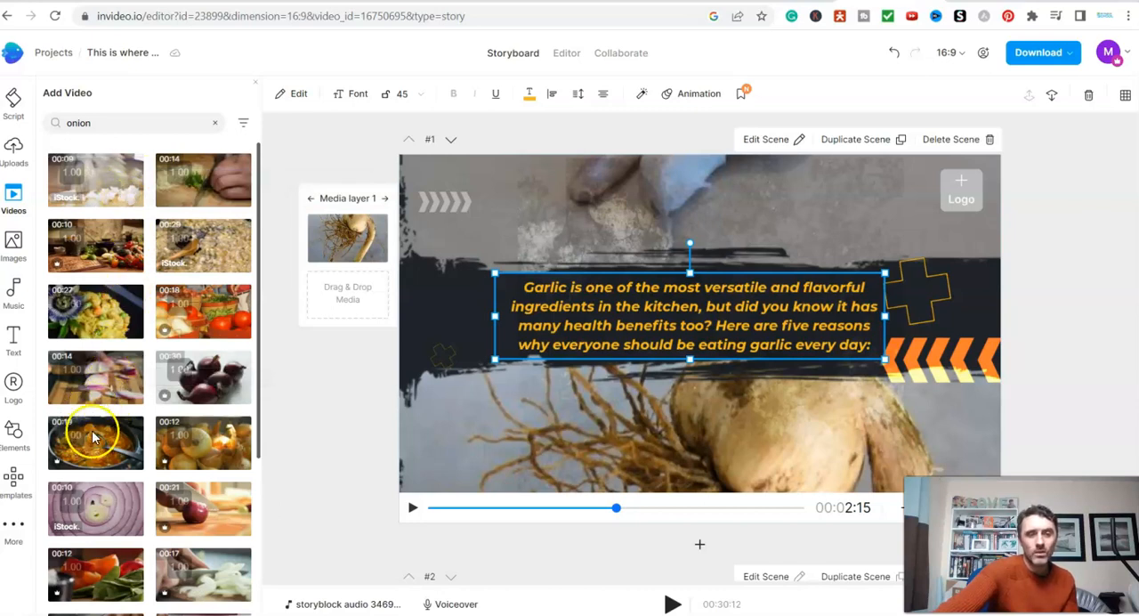
click(353, 249)
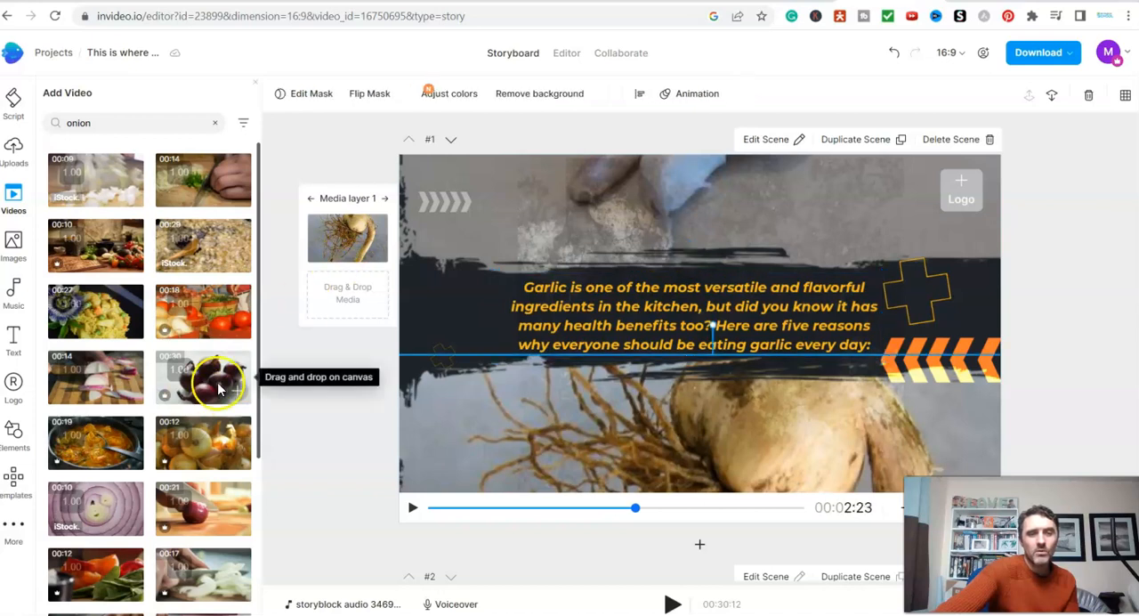
click(216, 457)
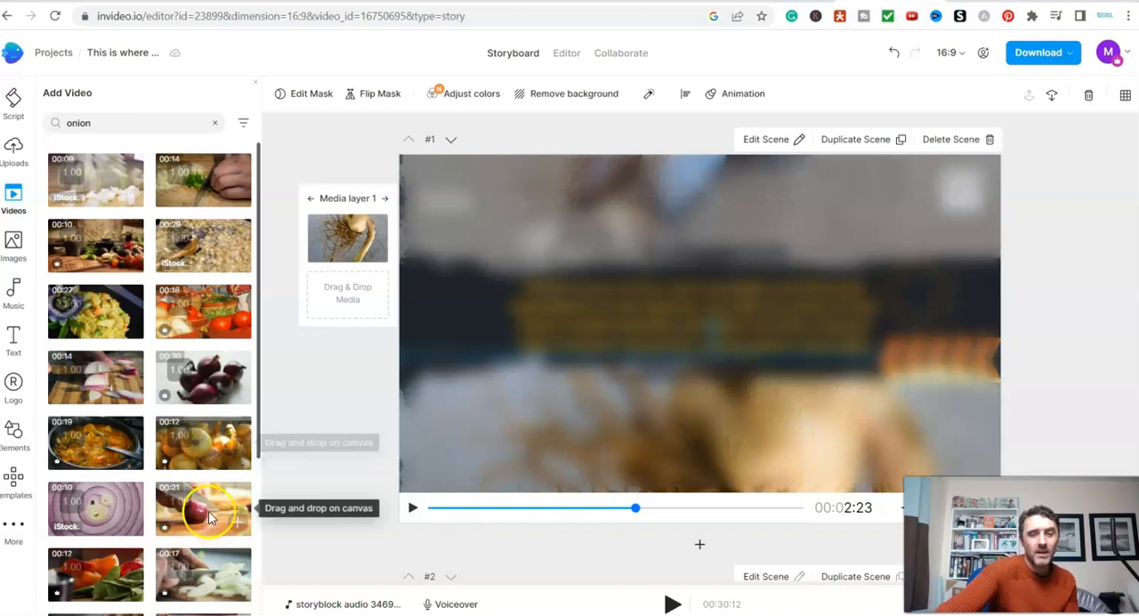
drag(224, 489, 321, 246)
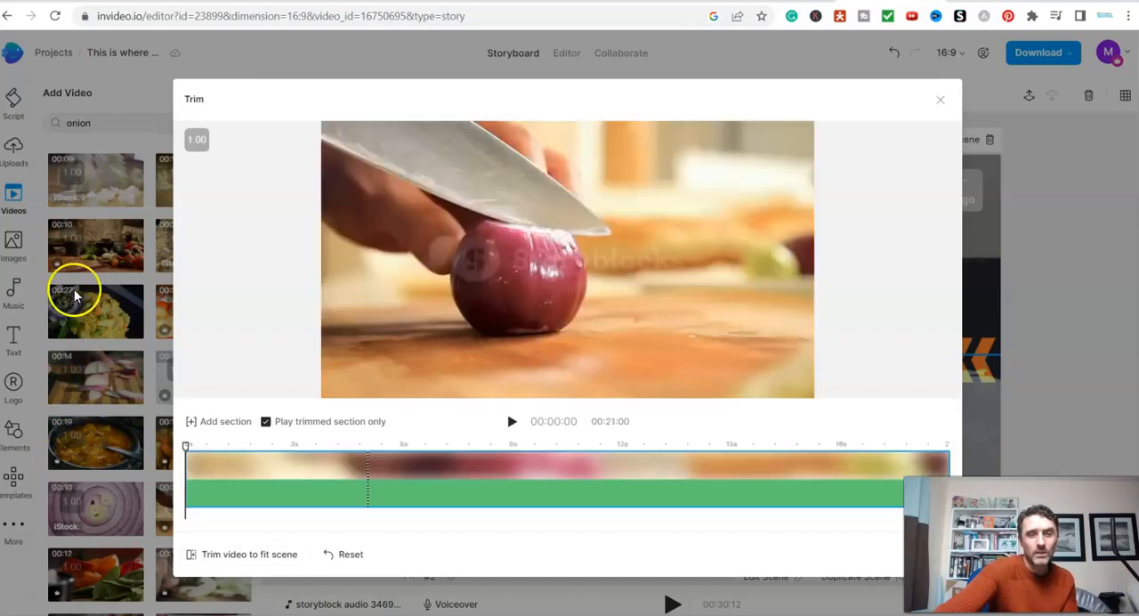
- Trim the red onion video to fit the scene and add it to scene 1
click(235, 555)
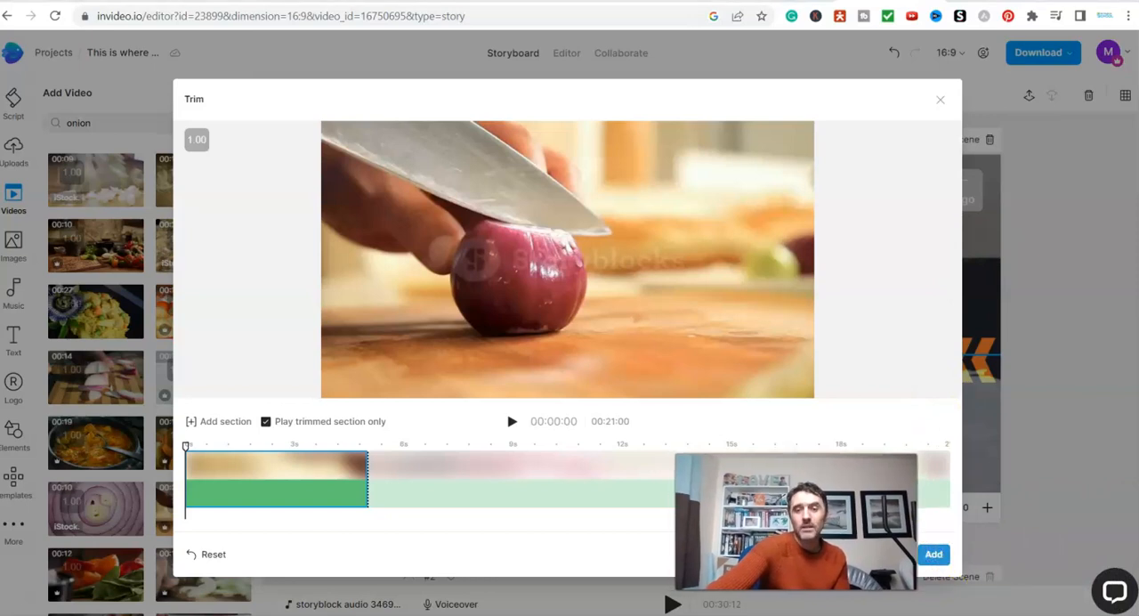
click(933, 553)
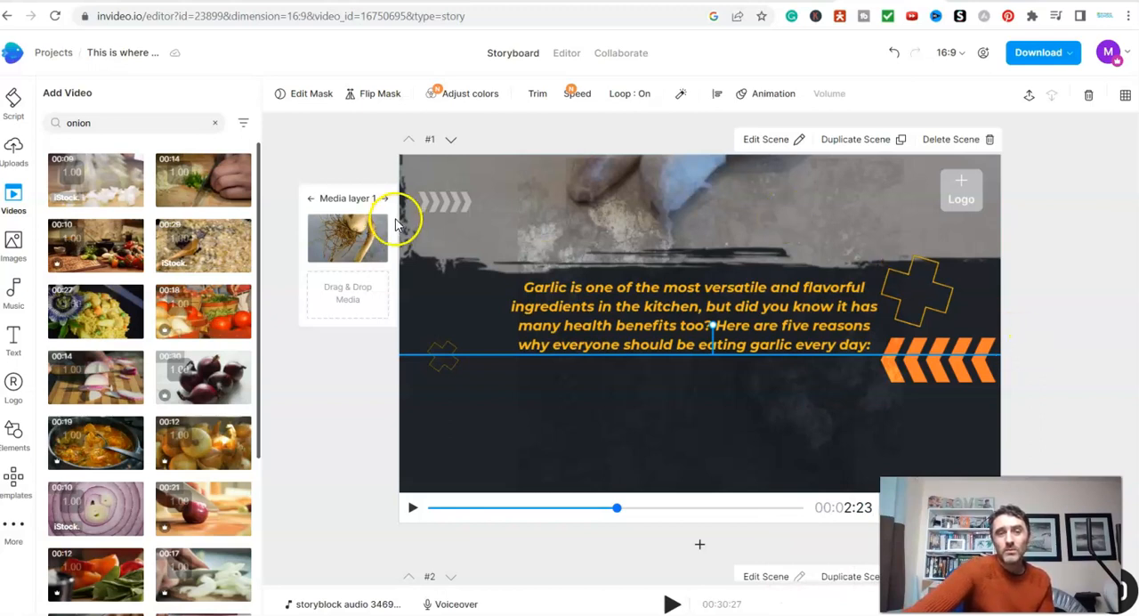
click(356, 233)
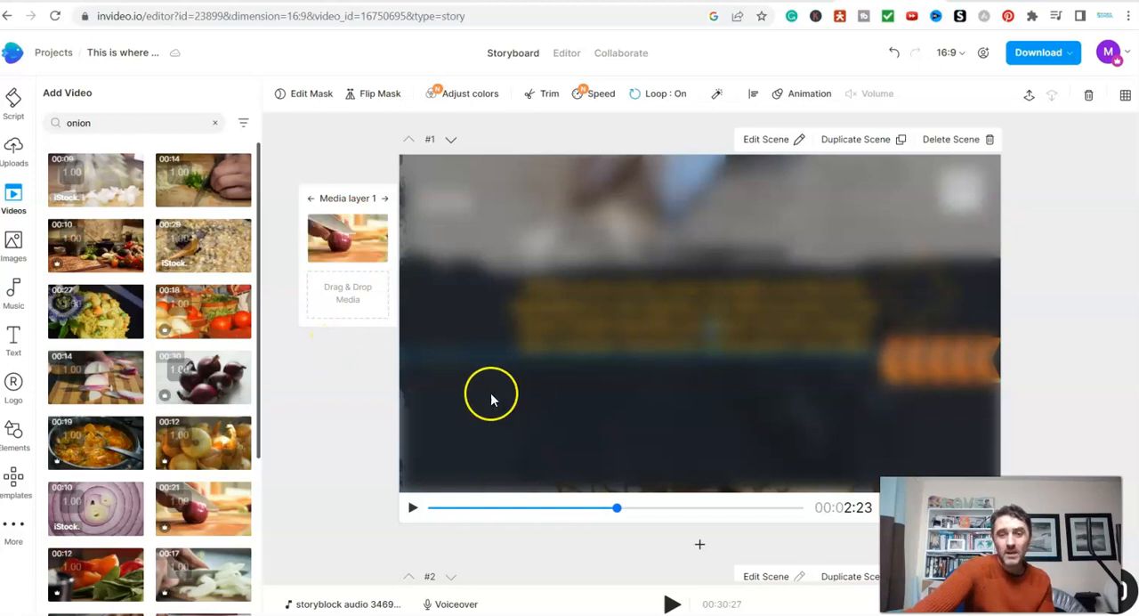
- Examine the text and media of the scenes that follow the first one in the storyboard
scroll(350, 389, down, 3)
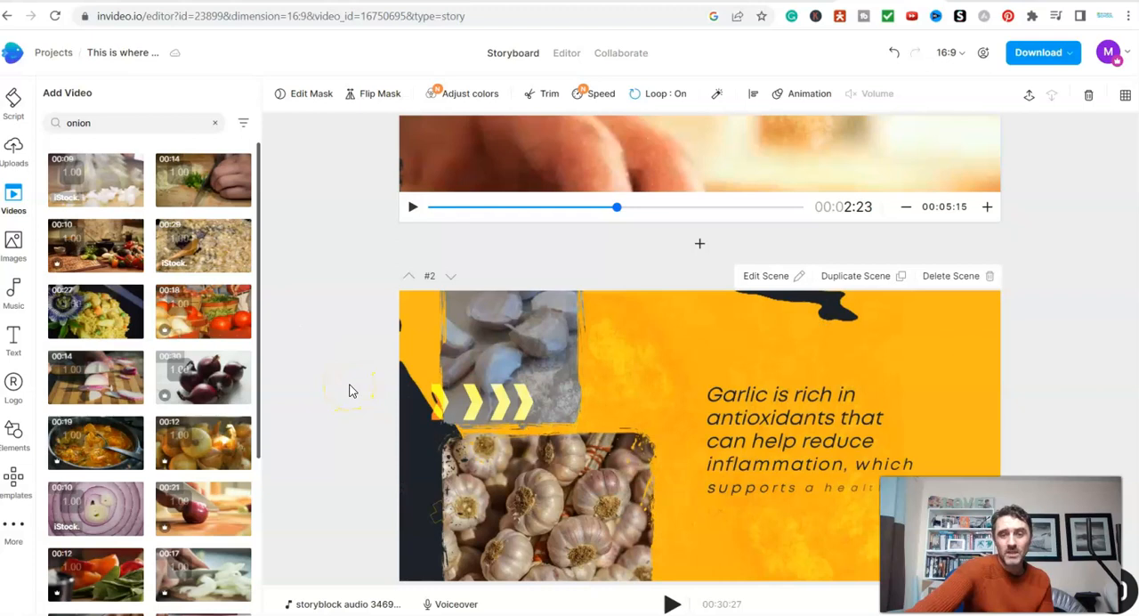
scroll(350, 390, down, 1)
click(827, 417)
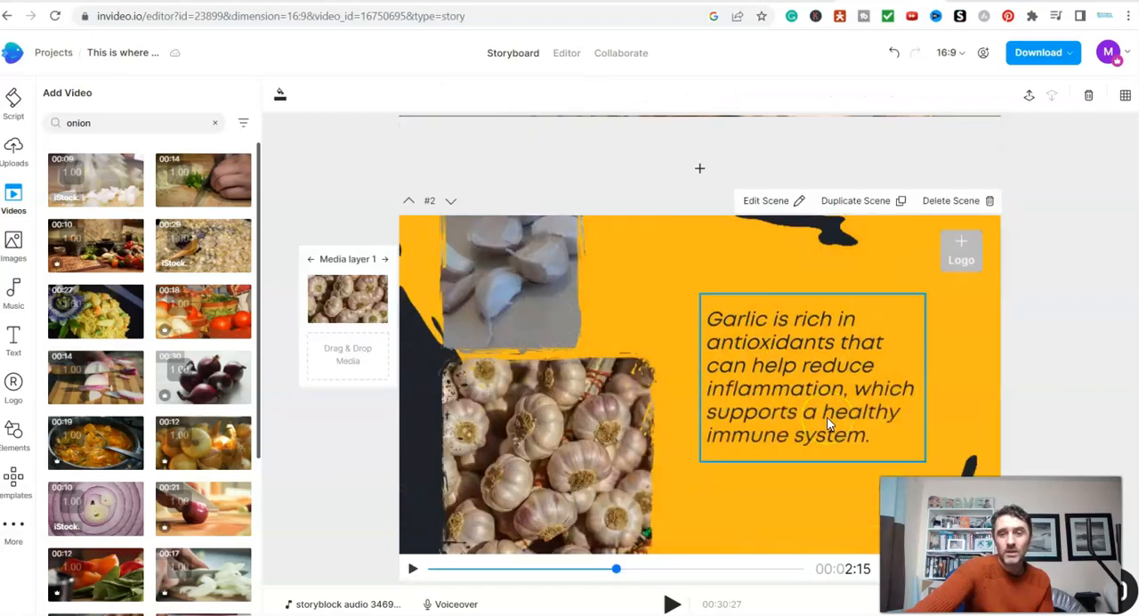
click(1073, 330)
scroll(1071, 311, down, 4)
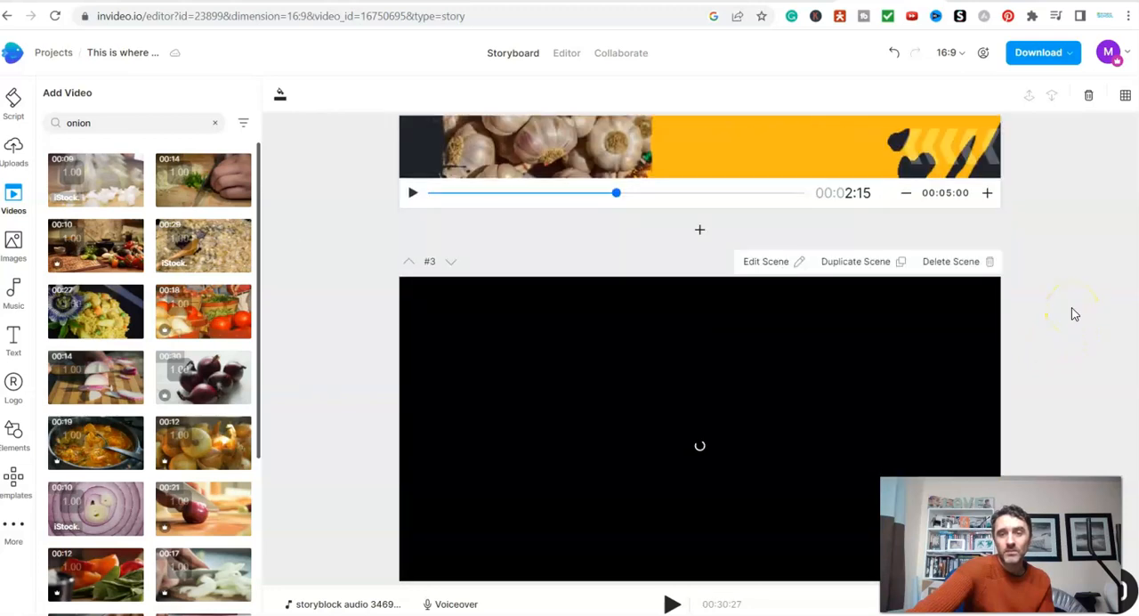
scroll(1073, 309, down, 2)
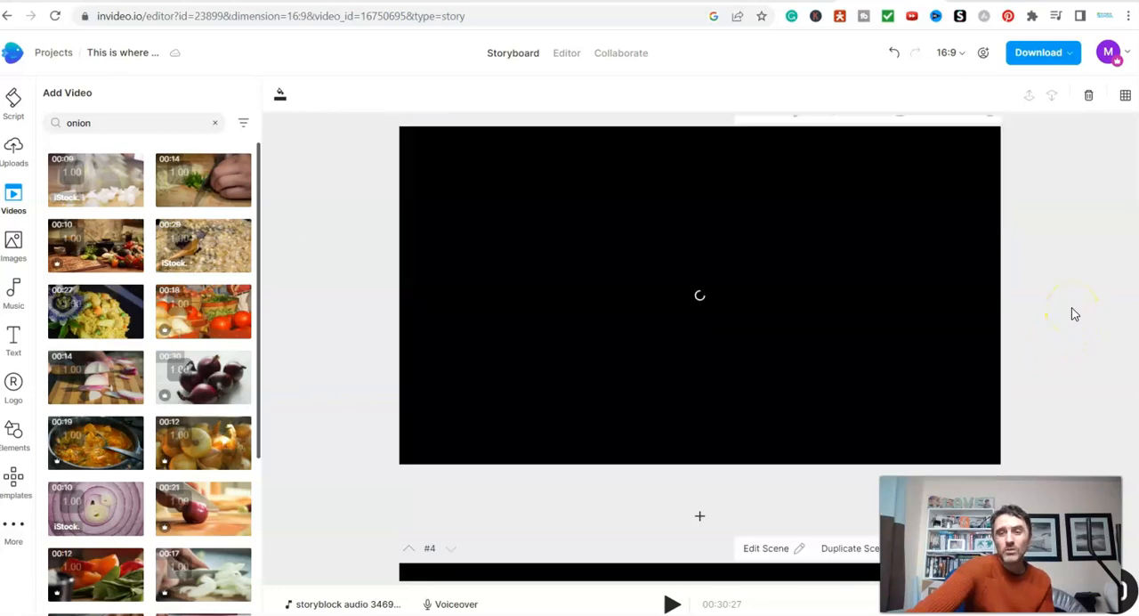
scroll(1072, 307, up, 4)
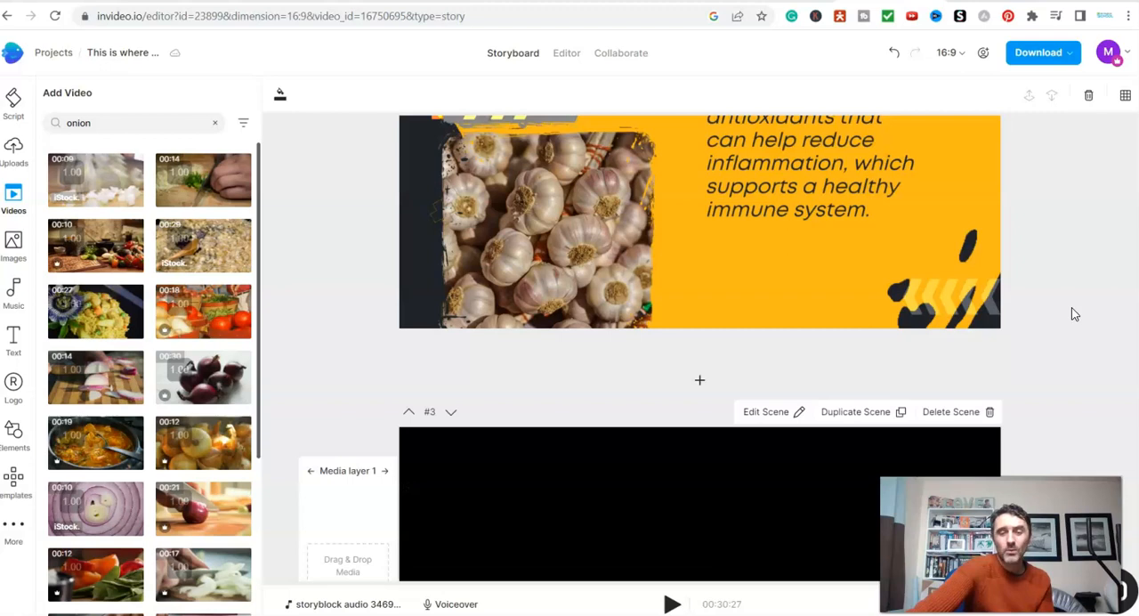
scroll(1071, 307, up, 2)
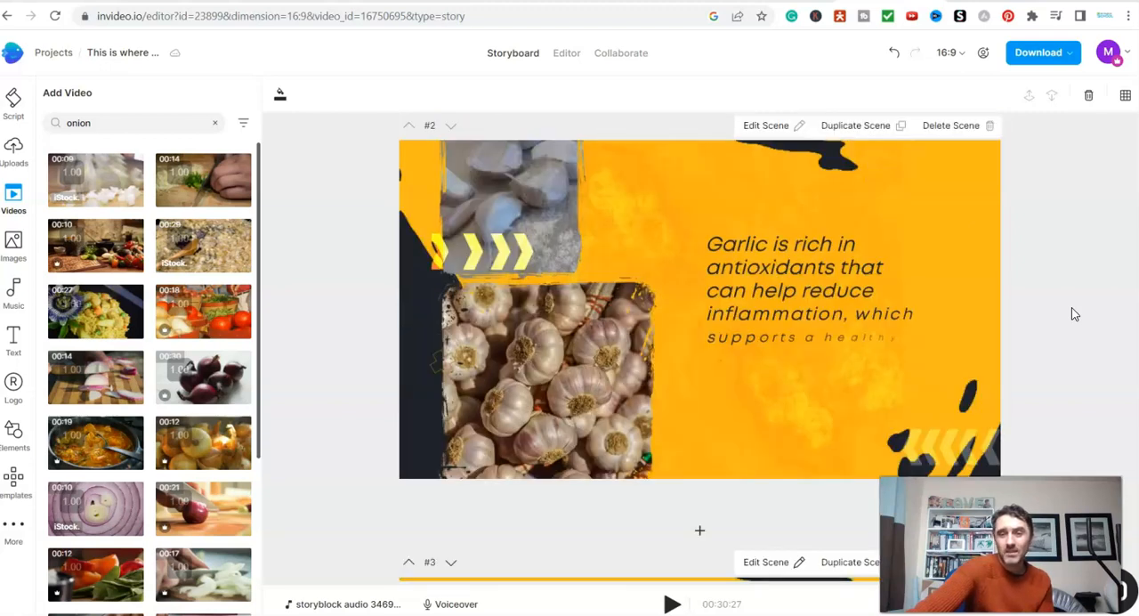
scroll(1071, 307, up, 2)
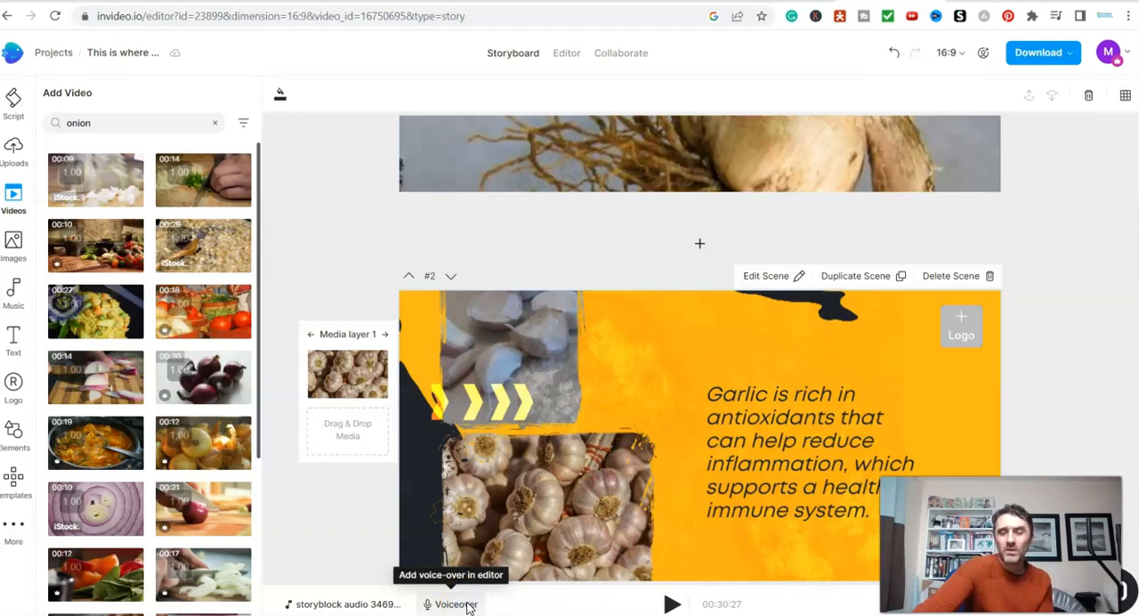
- Open the automated text to speech voiceover for scene 2 and look through its available languages
click(441, 604)
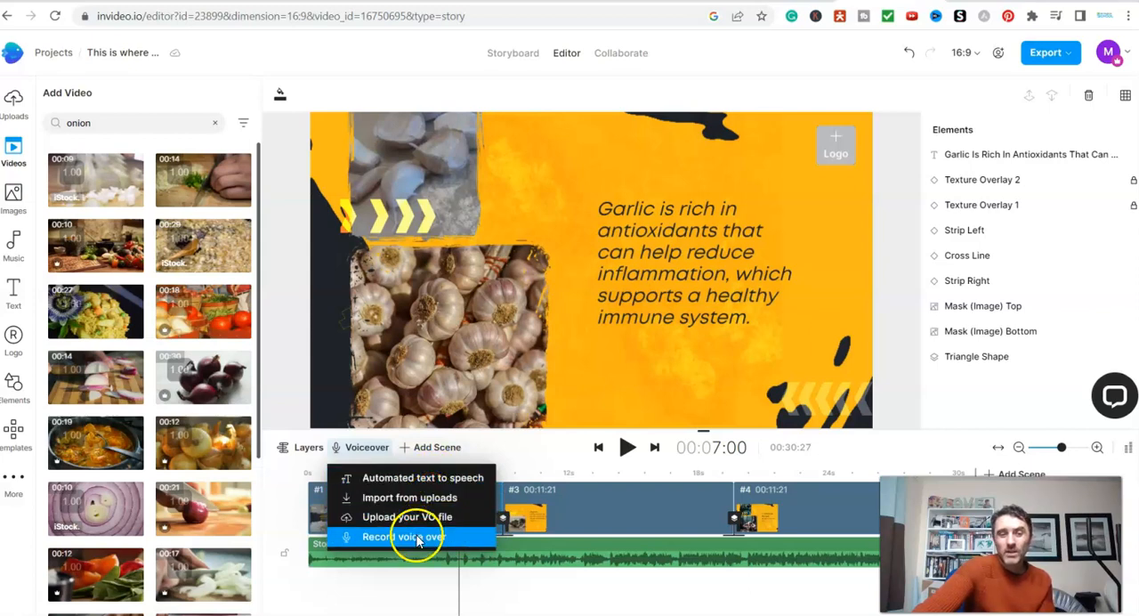
click(407, 481)
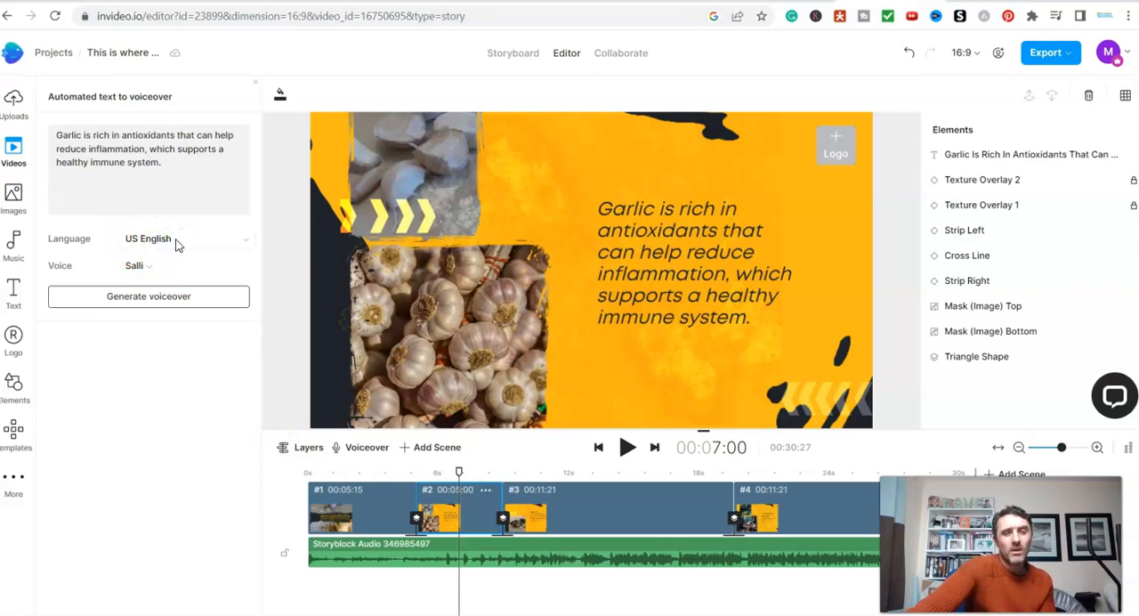
click(171, 242)
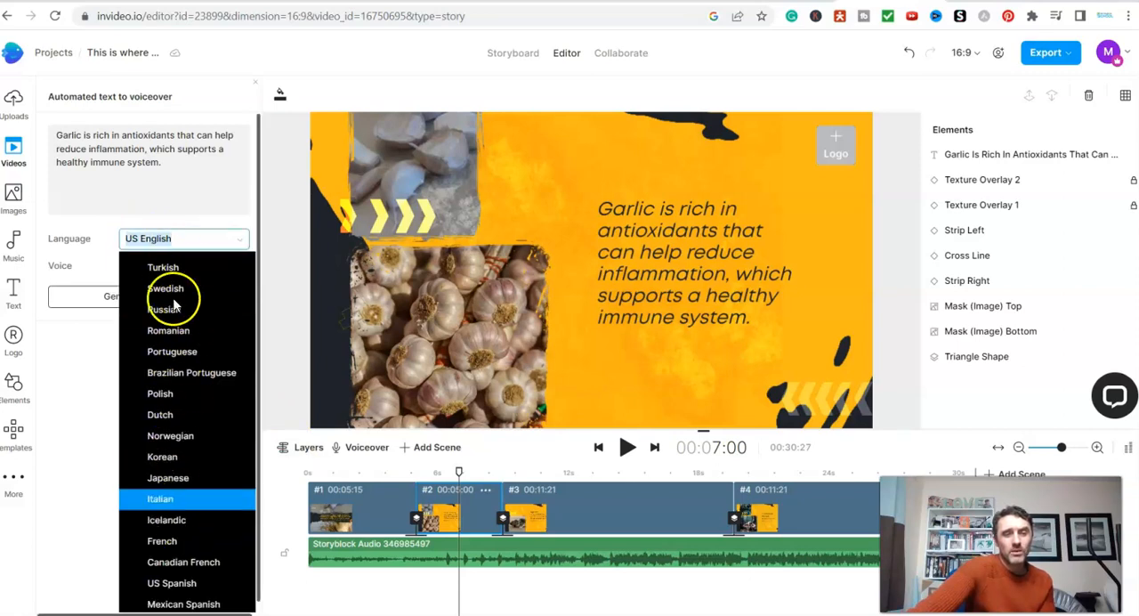
click(77, 372)
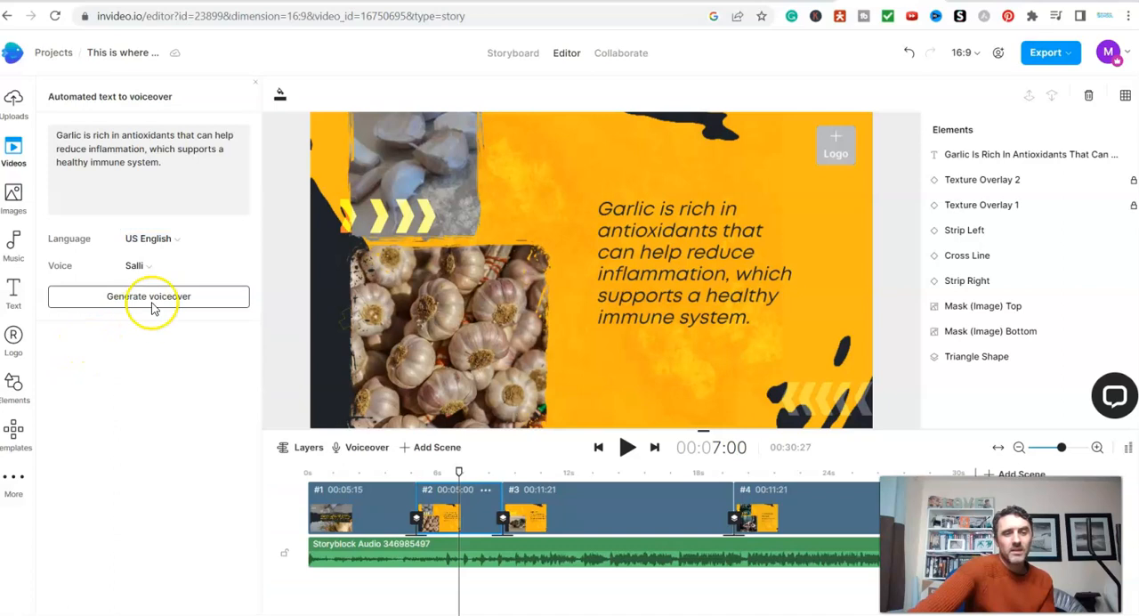
- Preview the Justin, Joey and Joanna sample voices for the US English voiceover
click(147, 267)
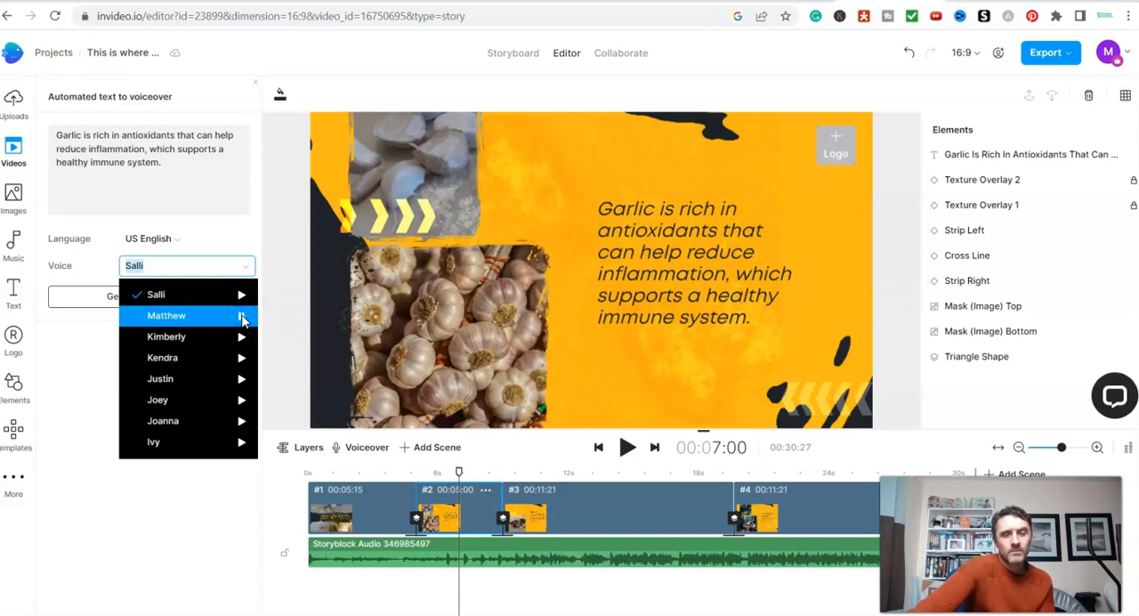
click(241, 381)
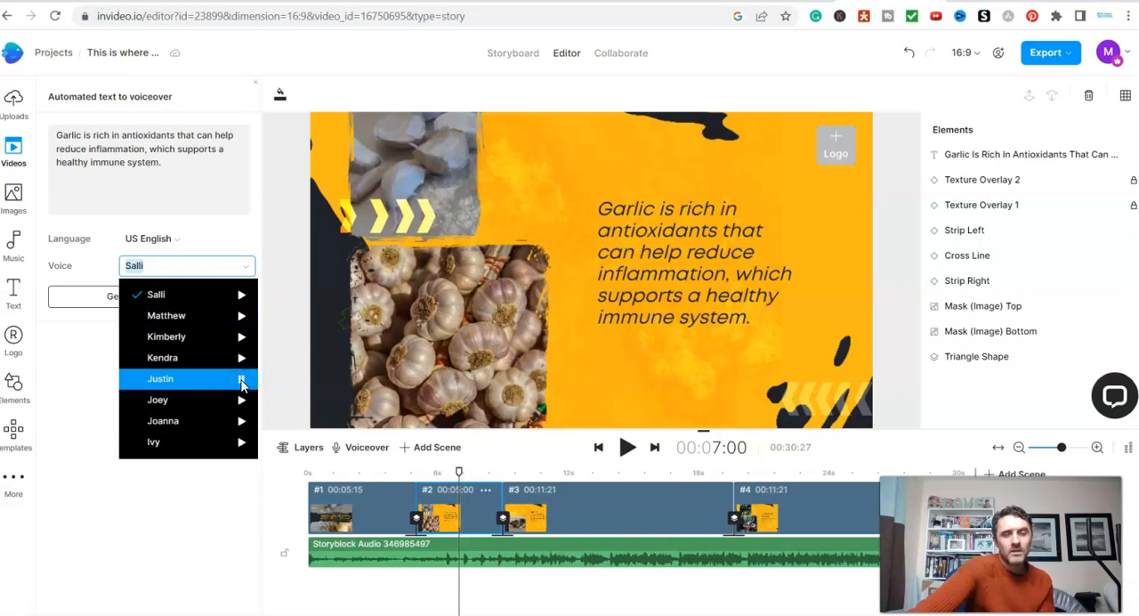
click(241, 402)
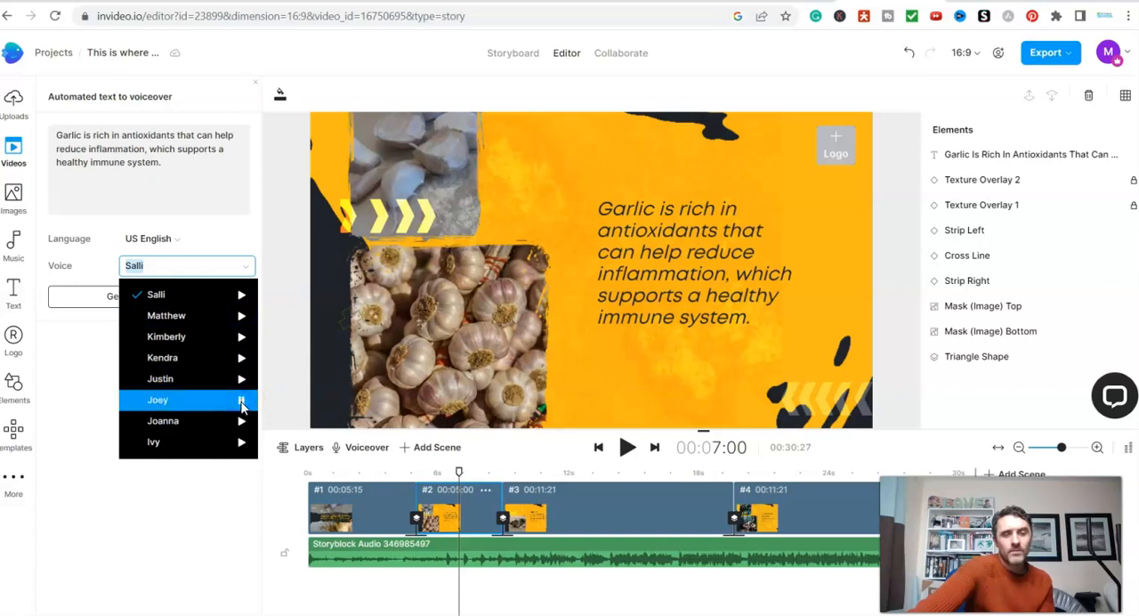
click(242, 422)
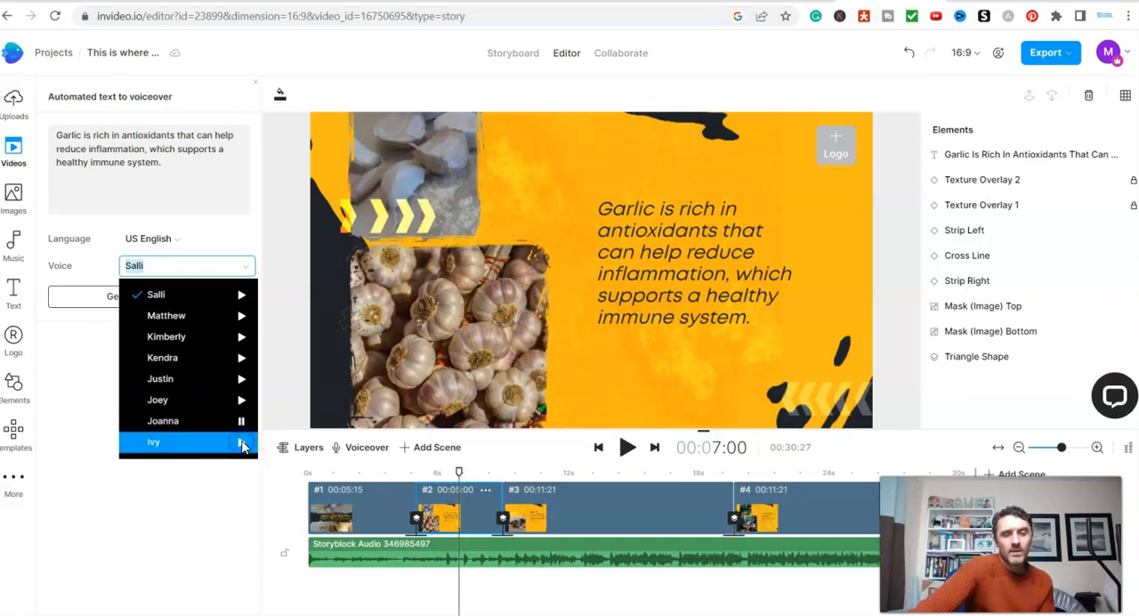
click(226, 530)
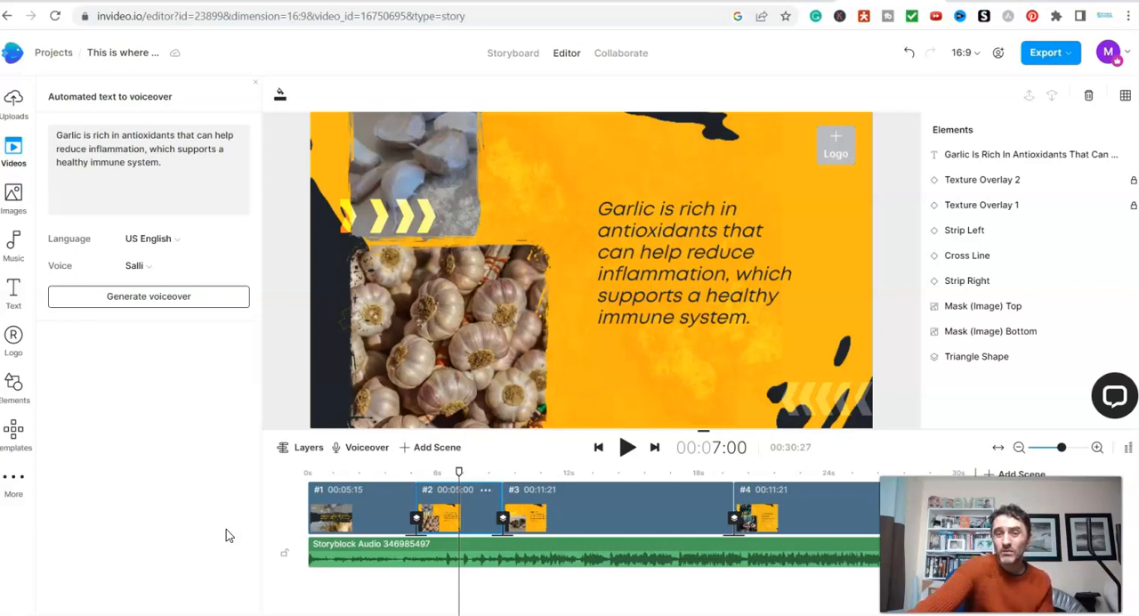
- Open the export options for the garlic video
click(282, 363)
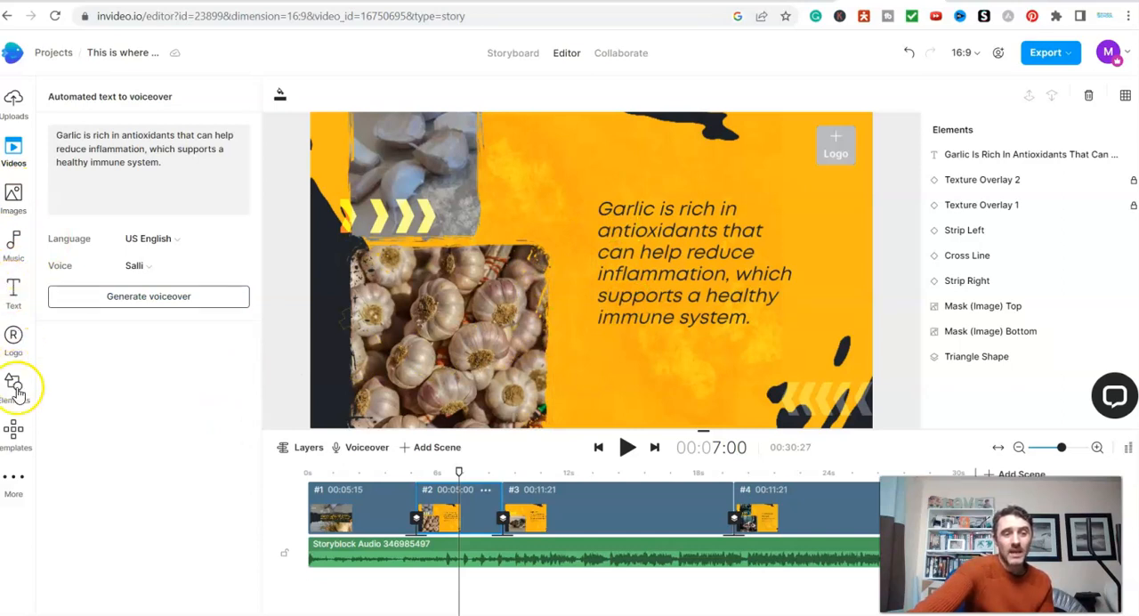
click(1066, 53)
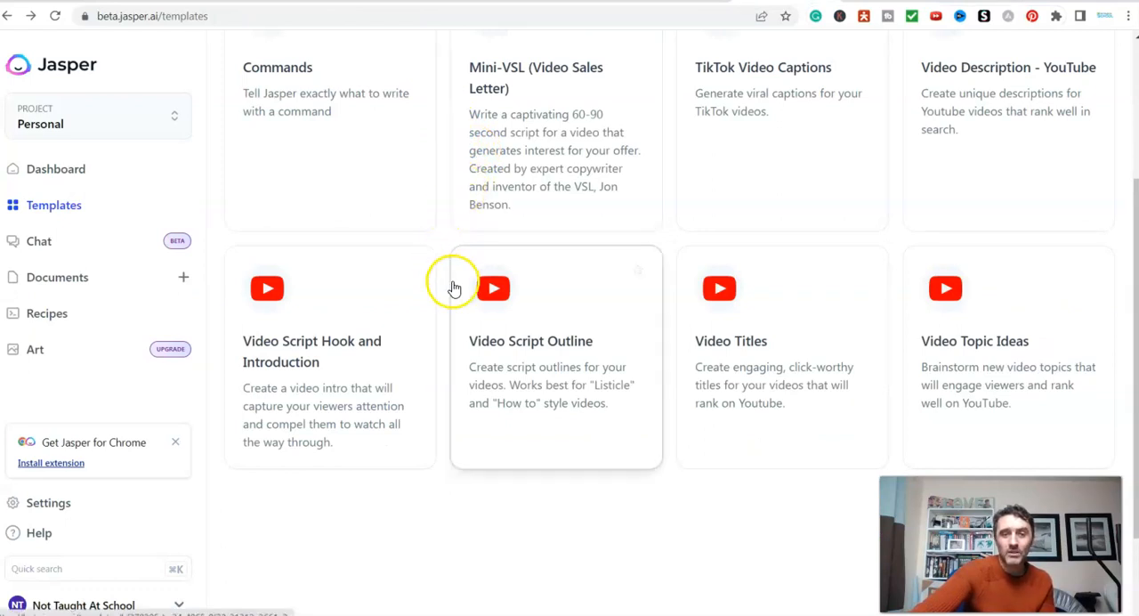
- Review the video category templates in Jasper and switch back to the InVideo project
scroll(454, 287, up, 3)
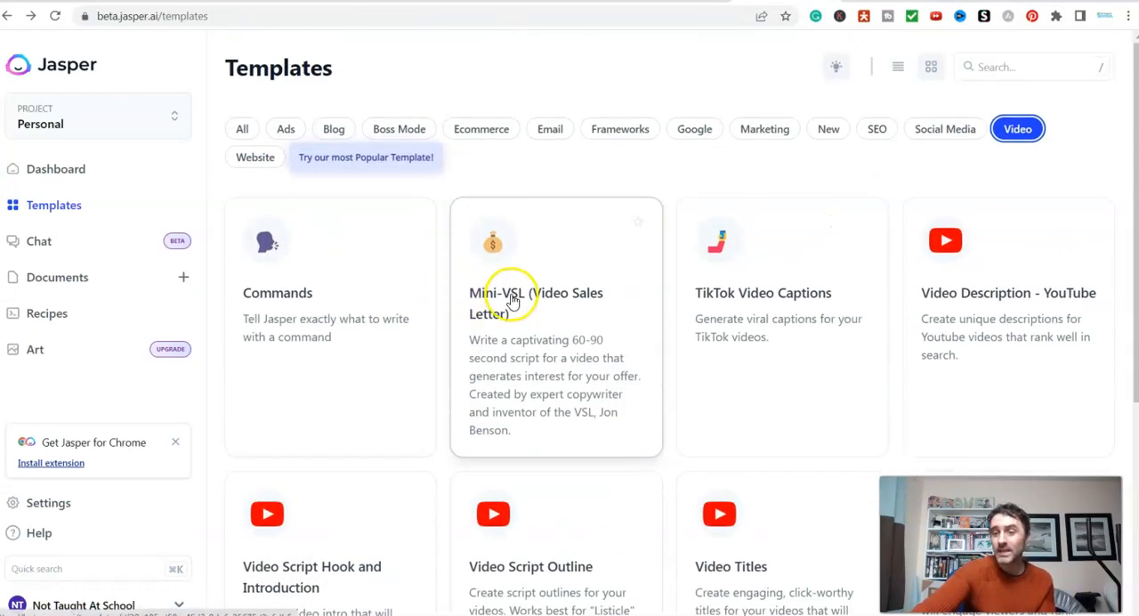
scroll(512, 302, down, 2)
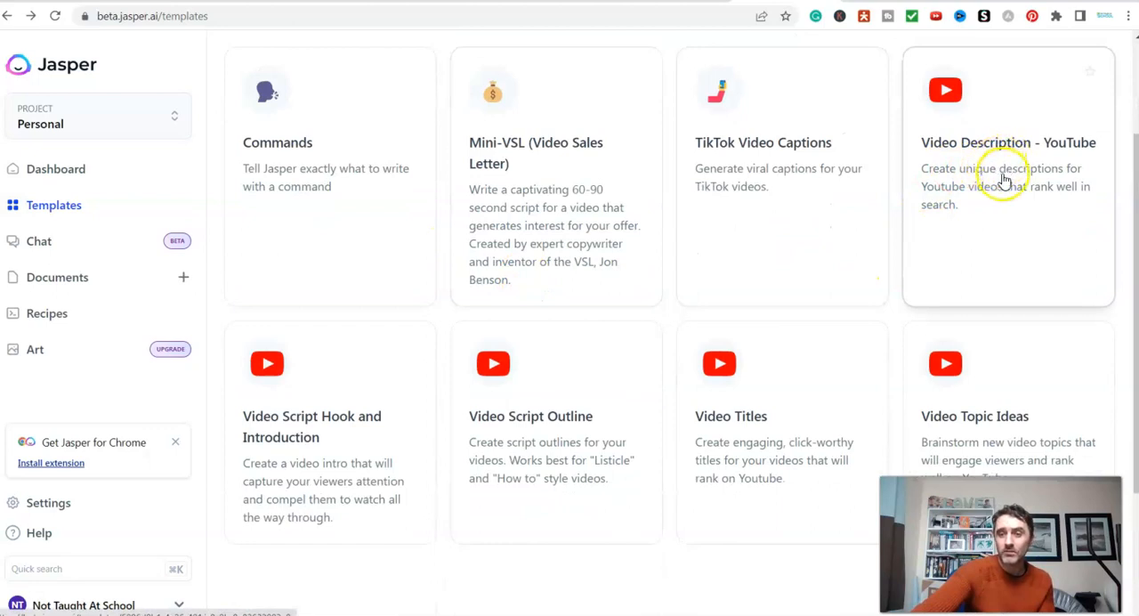
scroll(991, 402, down, 2)
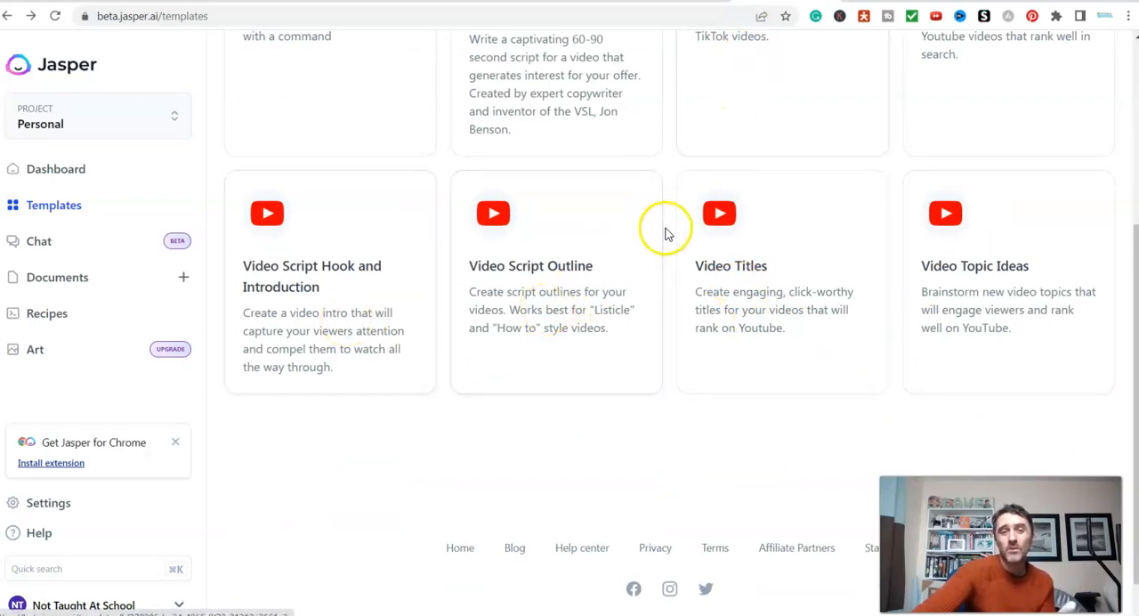
click(877, 1)
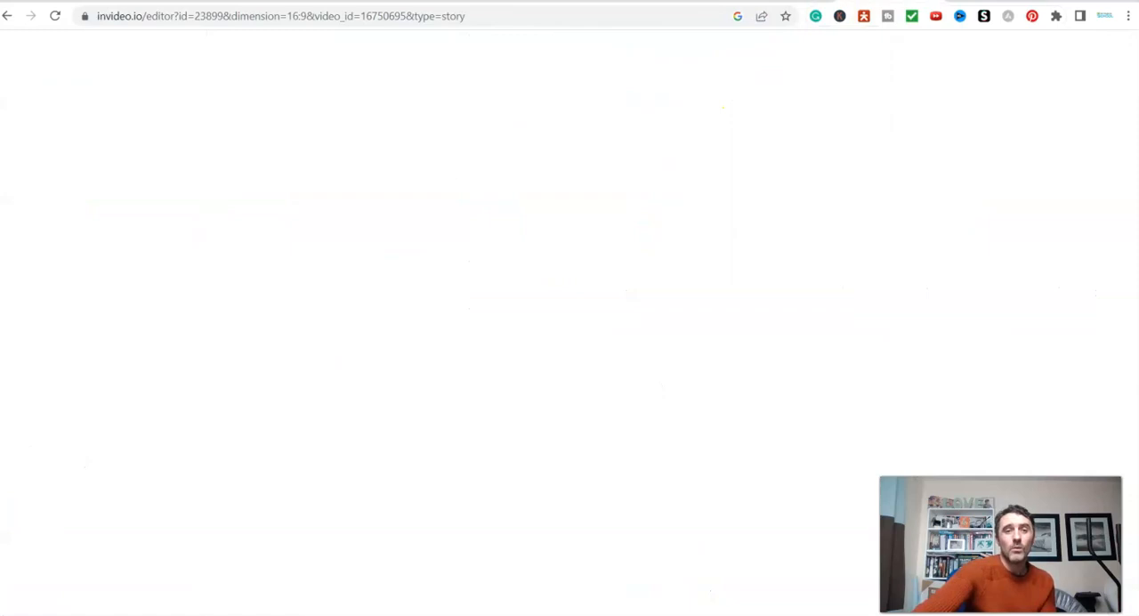